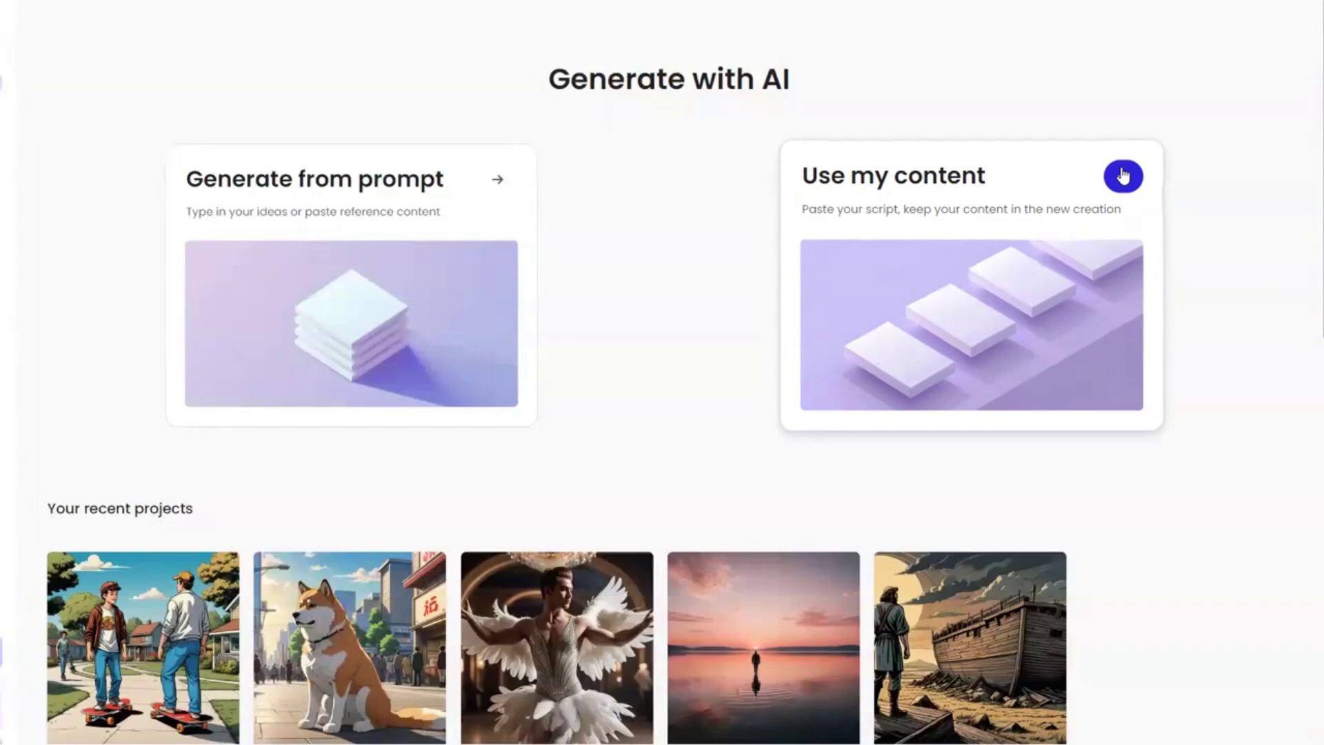
- Start a project from existing content and paste in the full story copied from the Friendship Word document
left_click(1123, 176)
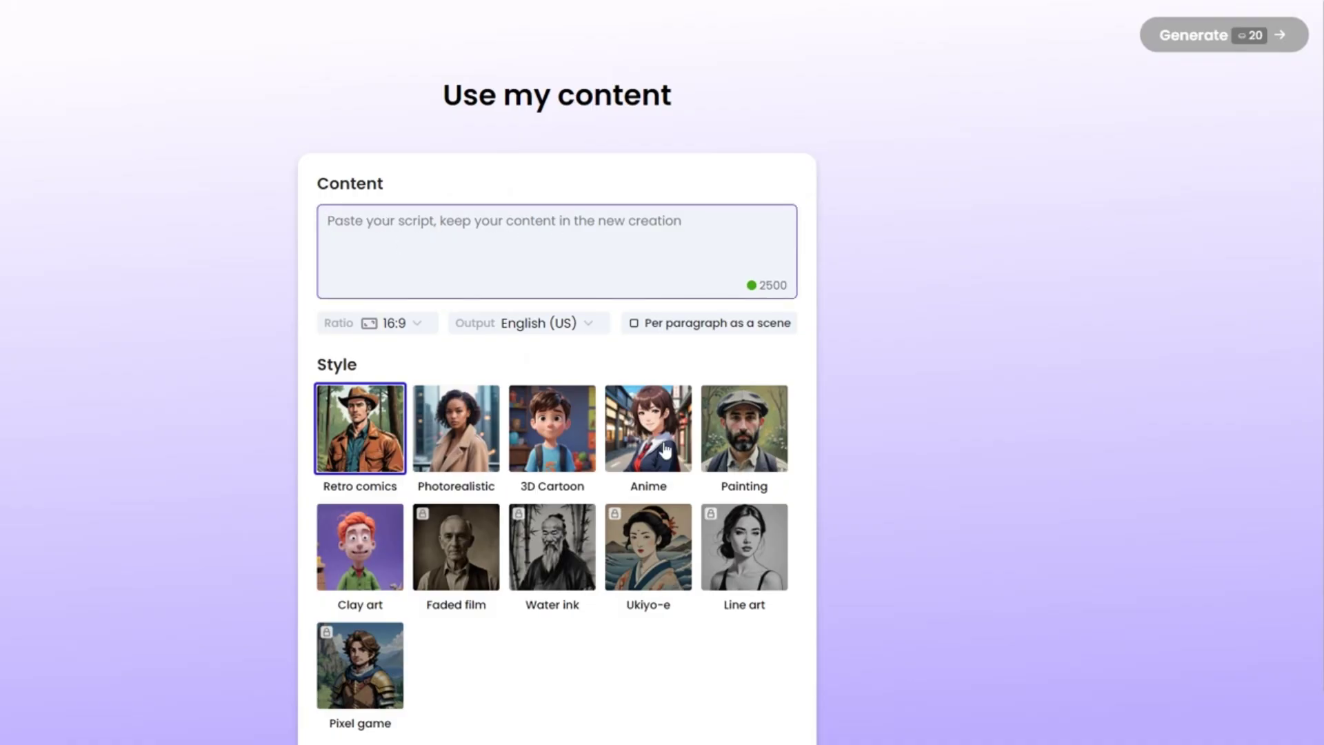
mouse_move(860, 739)
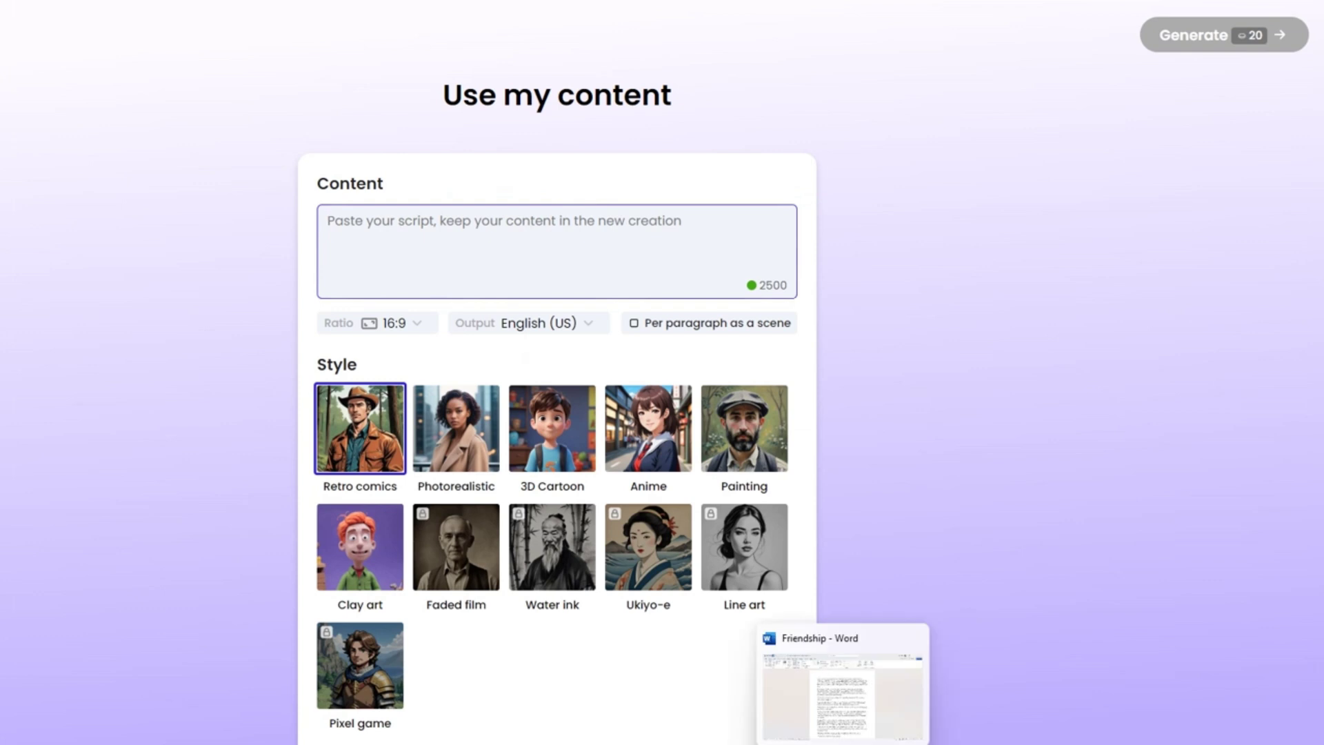
left_click(837, 714)
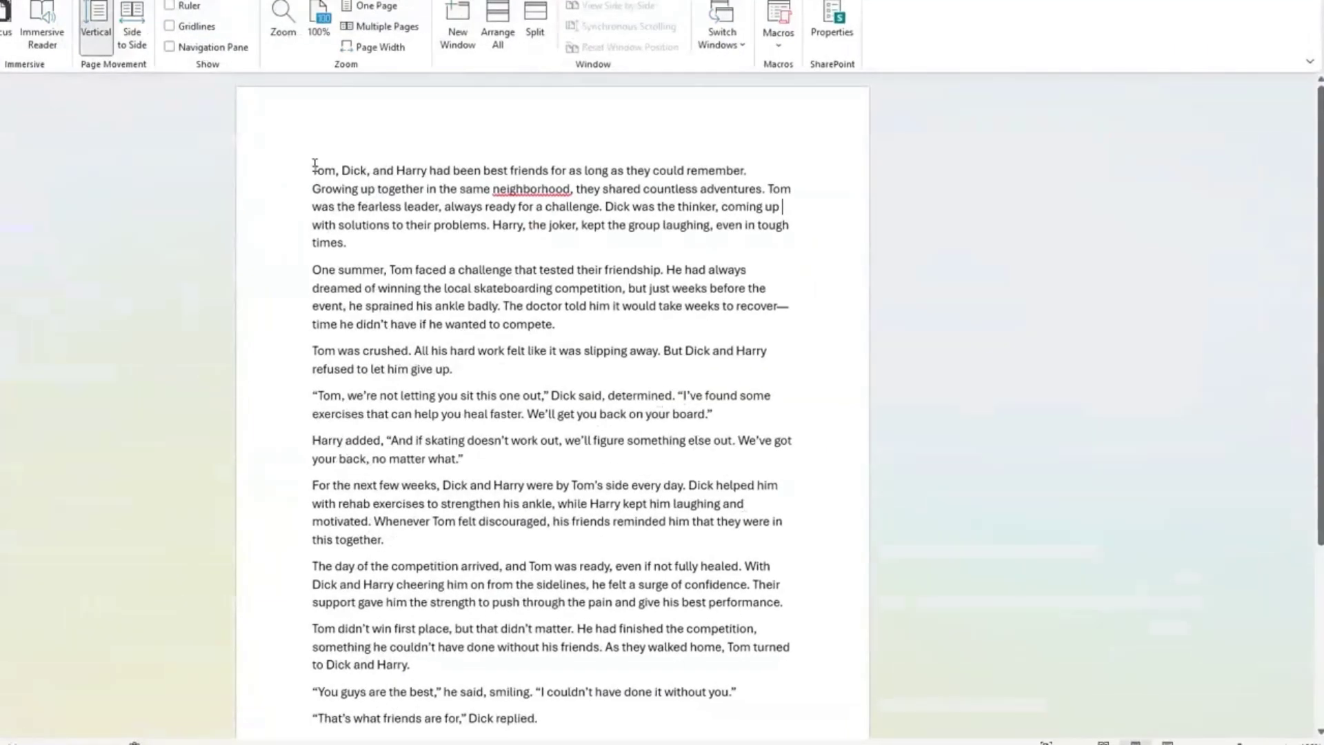
left_click_drag(313, 166, 628, 721)
right_click(487, 326)
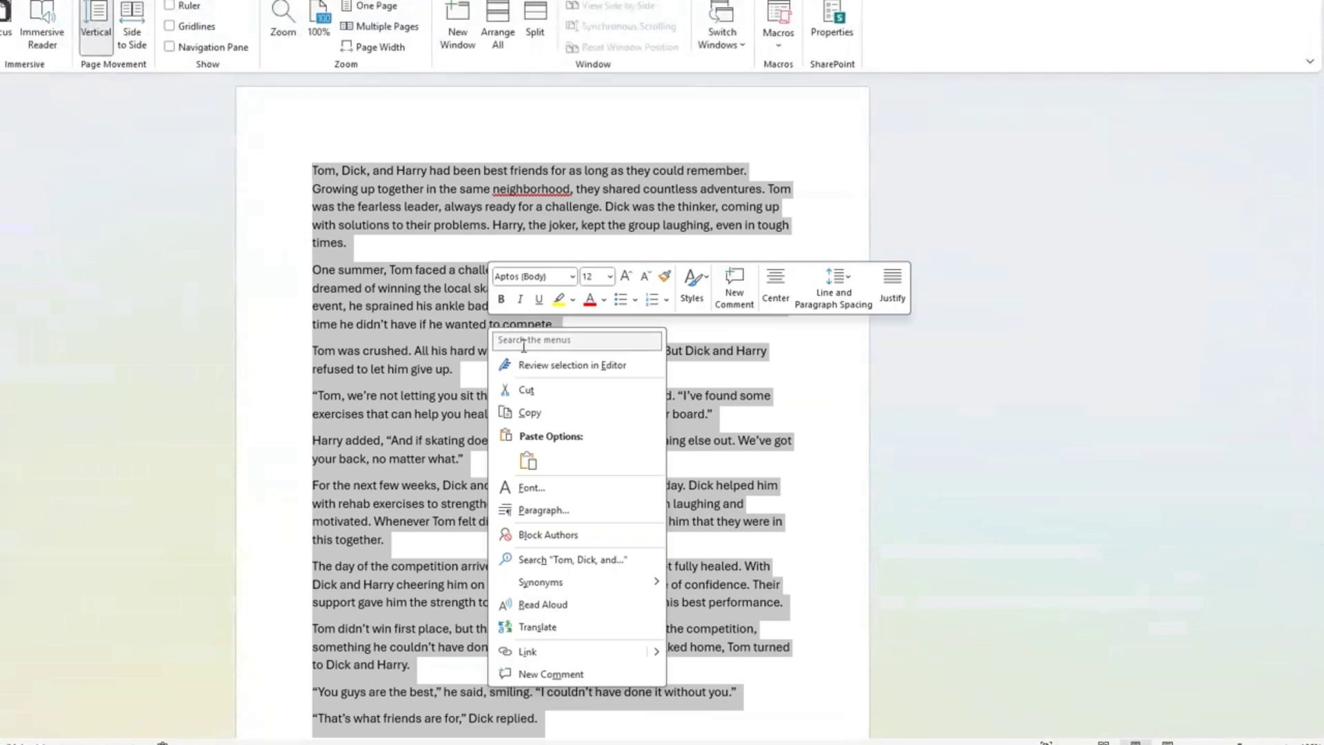
left_click(538, 413)
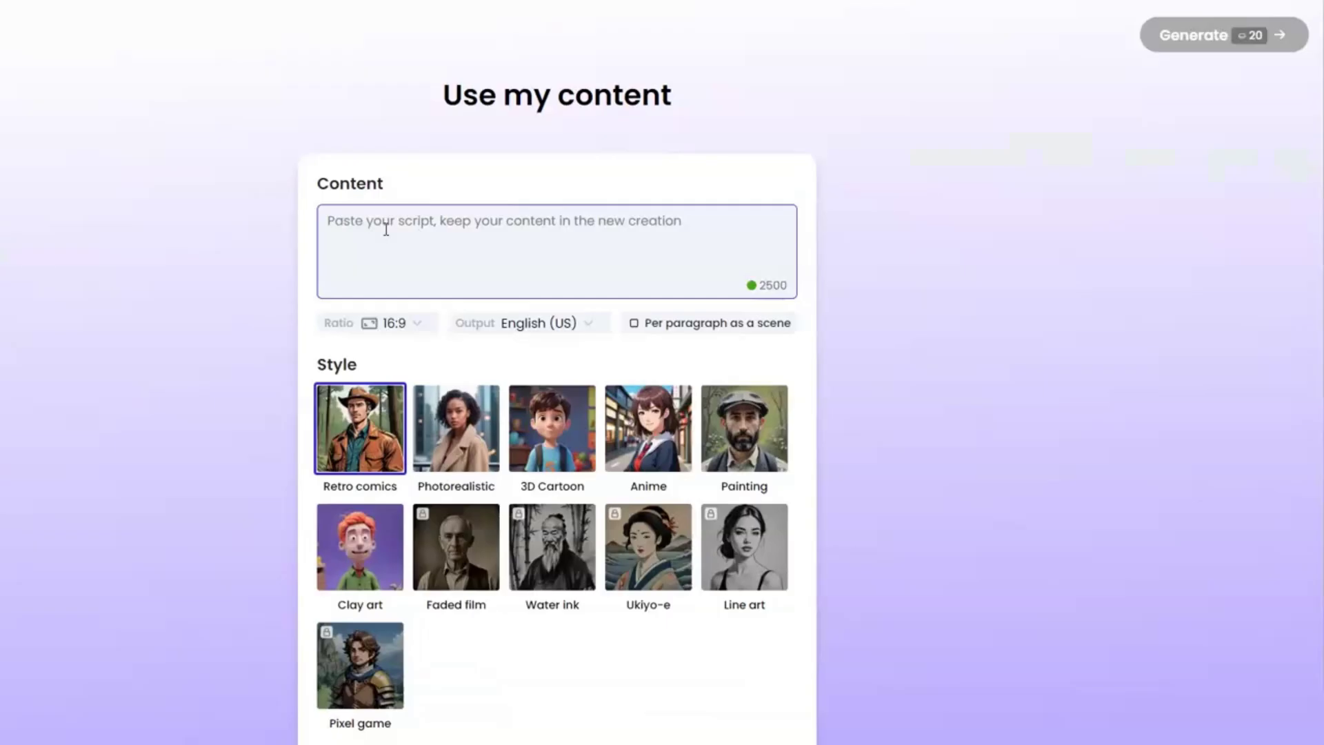
key("ctrl+v")
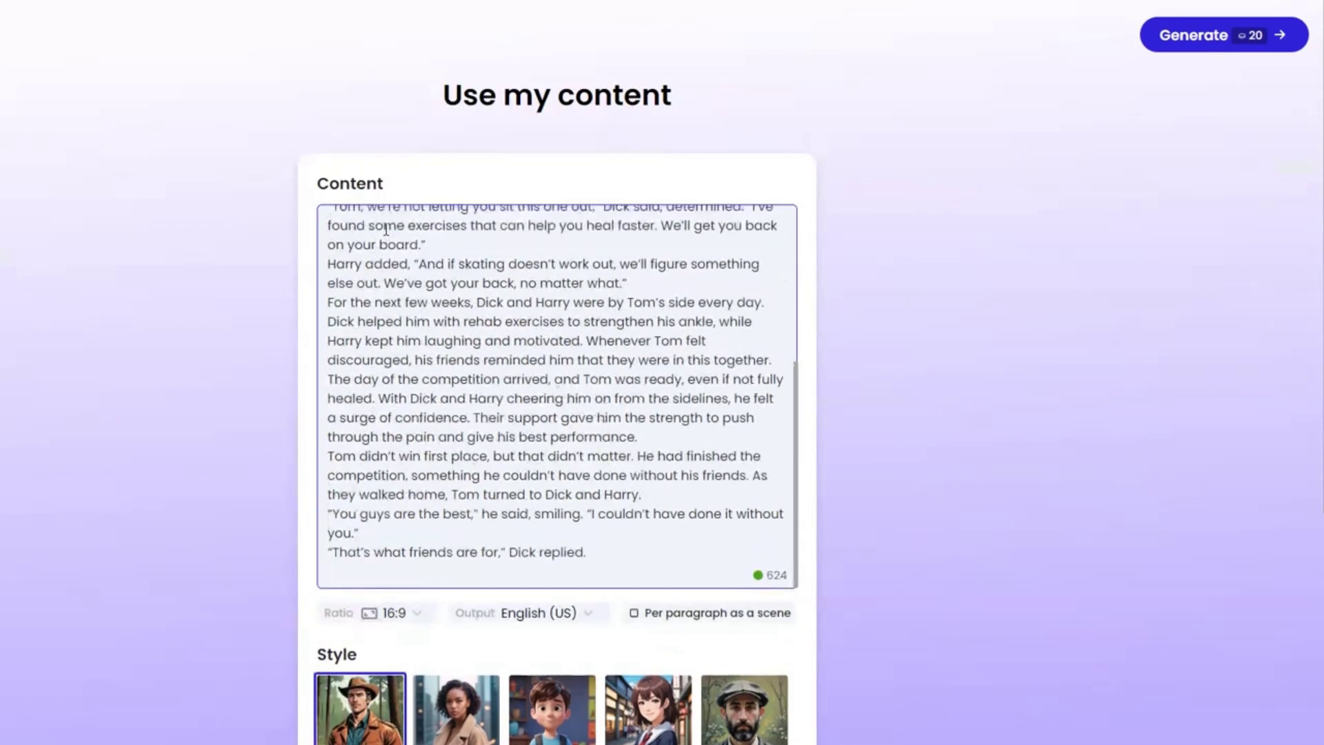
- Keep the 16:9 ratio and set each paragraph of the script to be its own scene
left_click(417, 614)
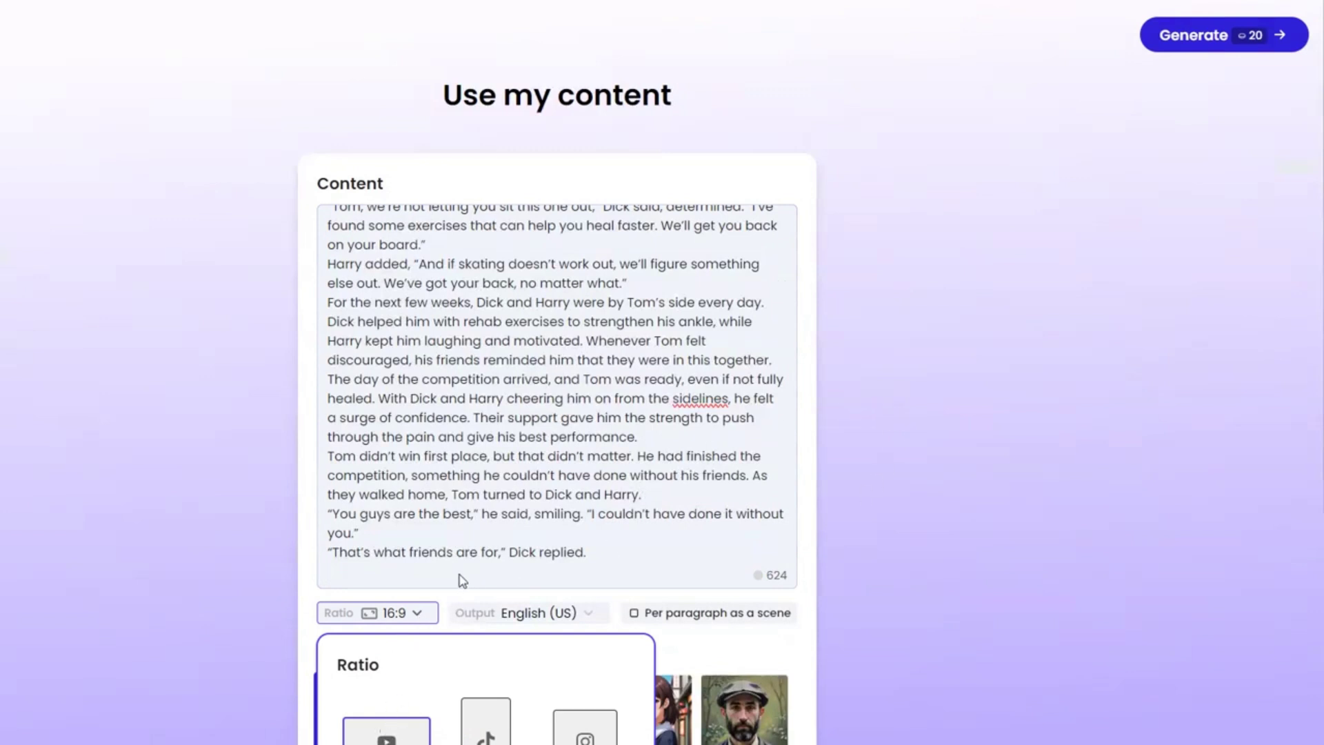
left_click(634, 613)
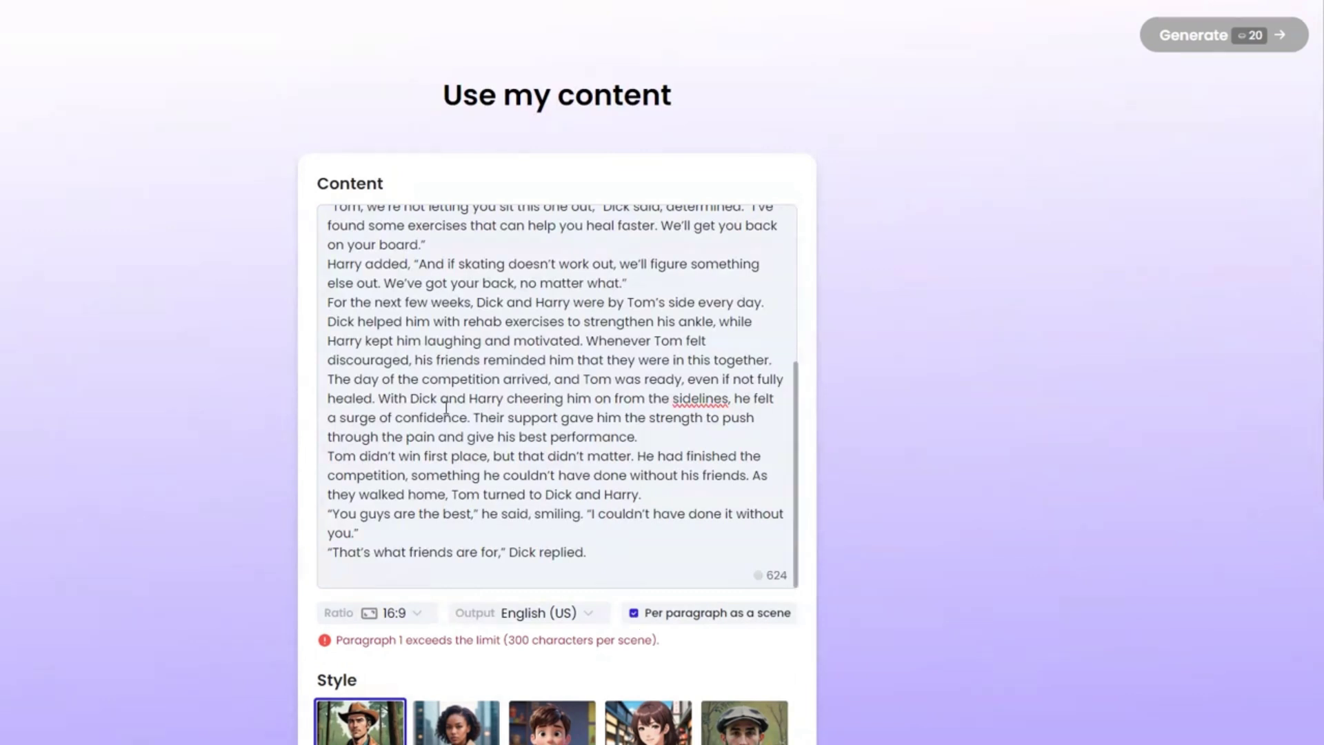
- Break the script into separate paragraphs after "countless adventures." and "wanted to compete.", and generate the scenes
scroll(411, 467, "up", 4)
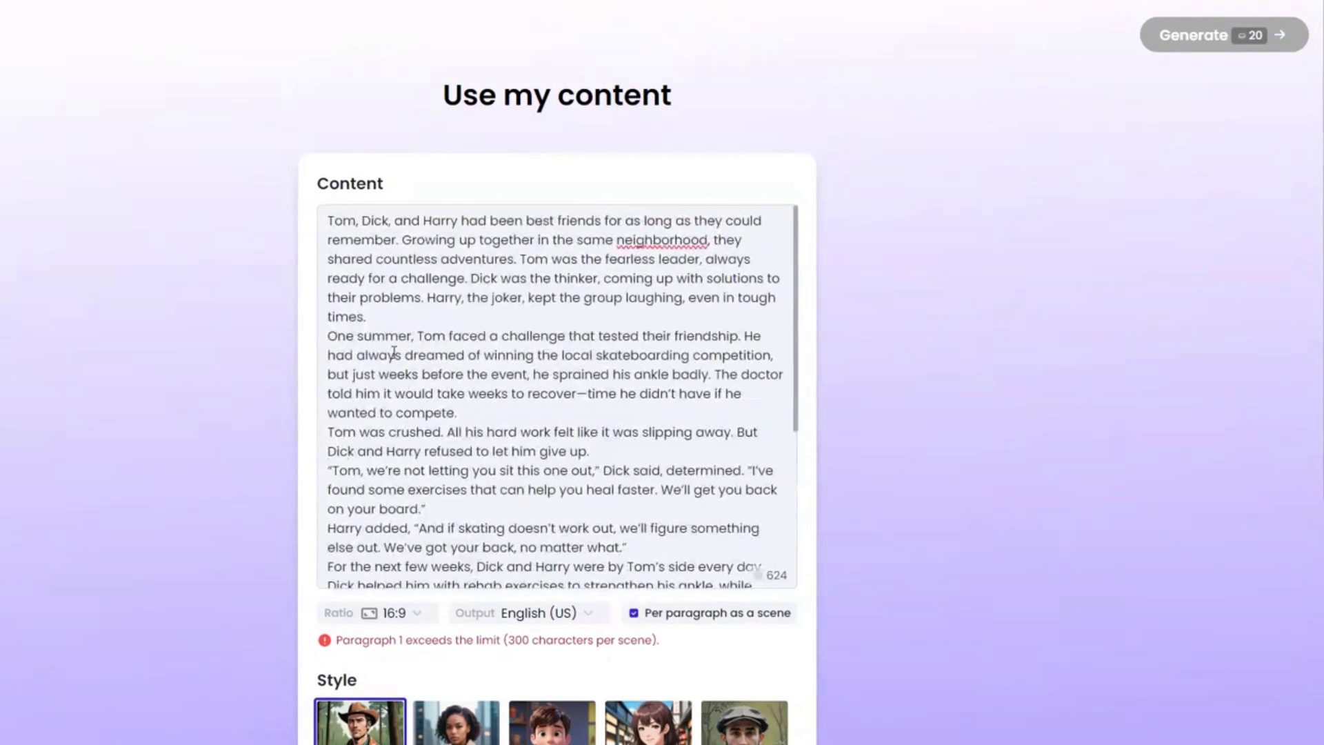
left_click(328, 337)
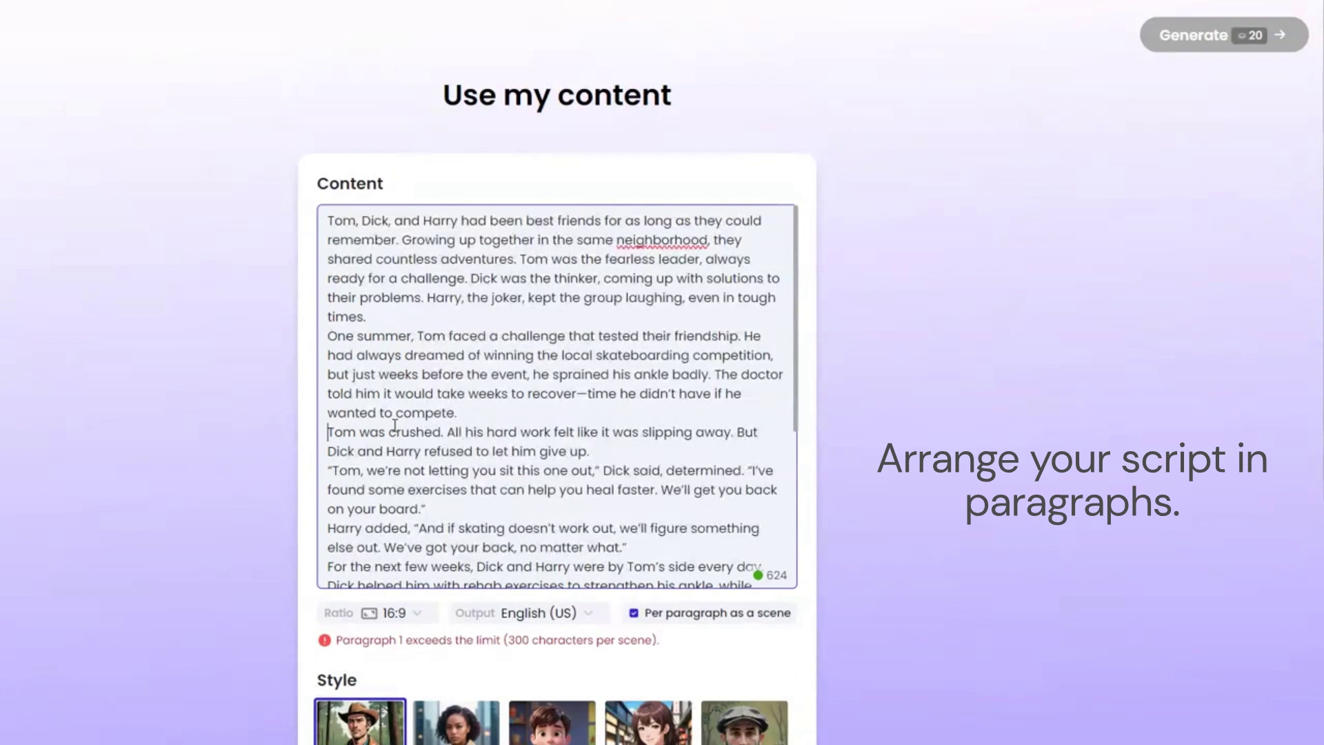
key("Return")
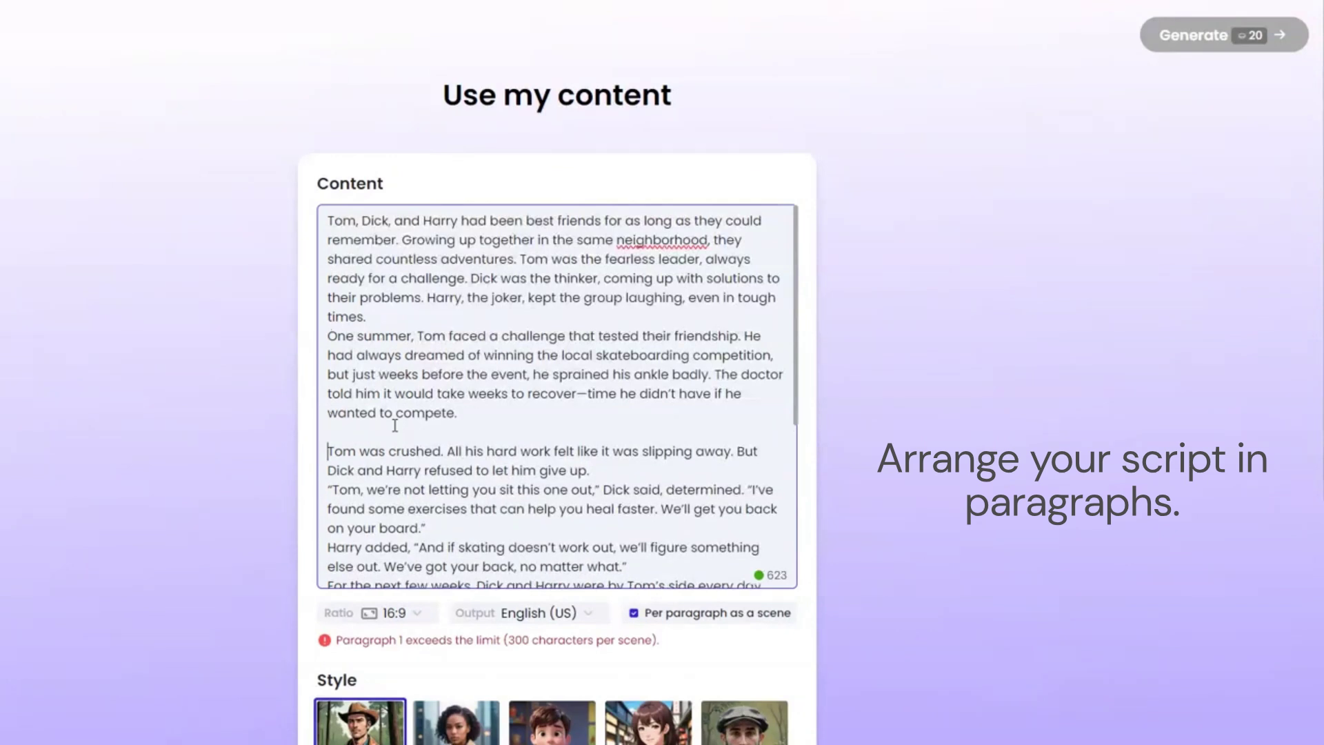
left_click(532, 260)
key("Return")
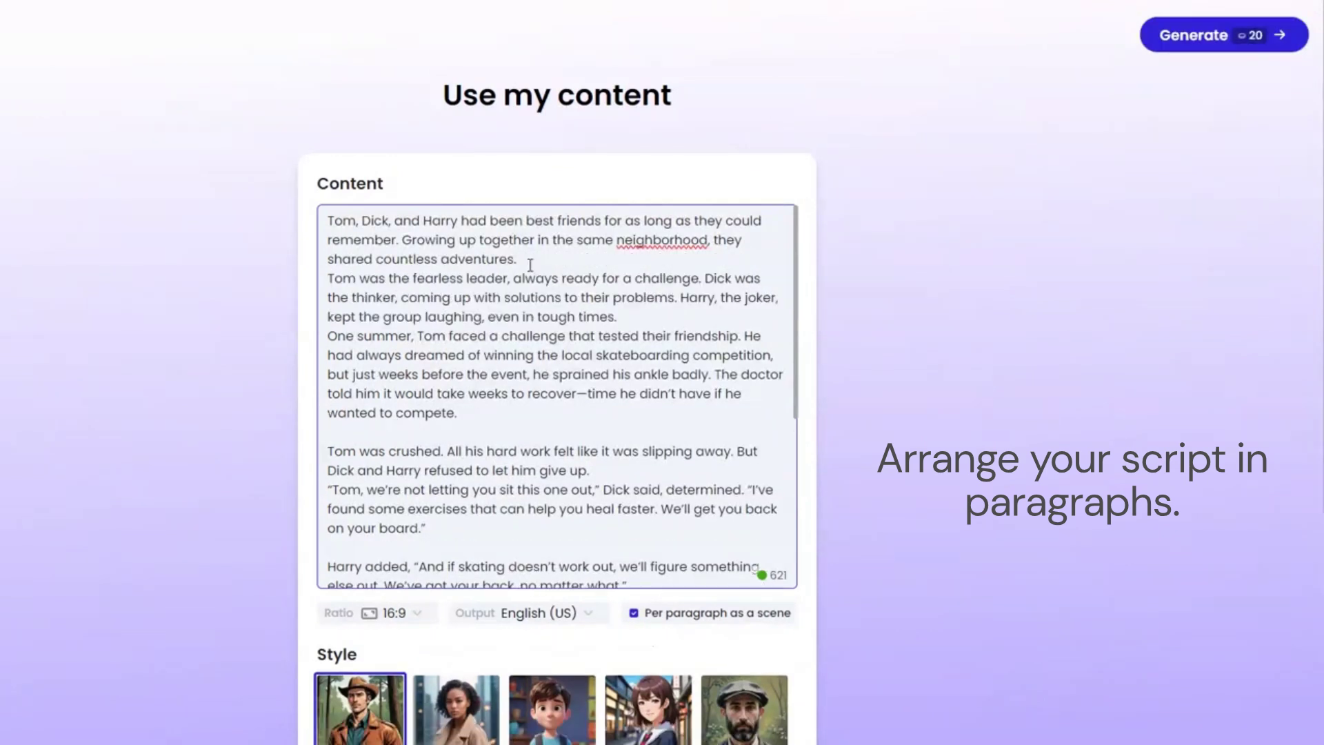
left_click(1192, 42)
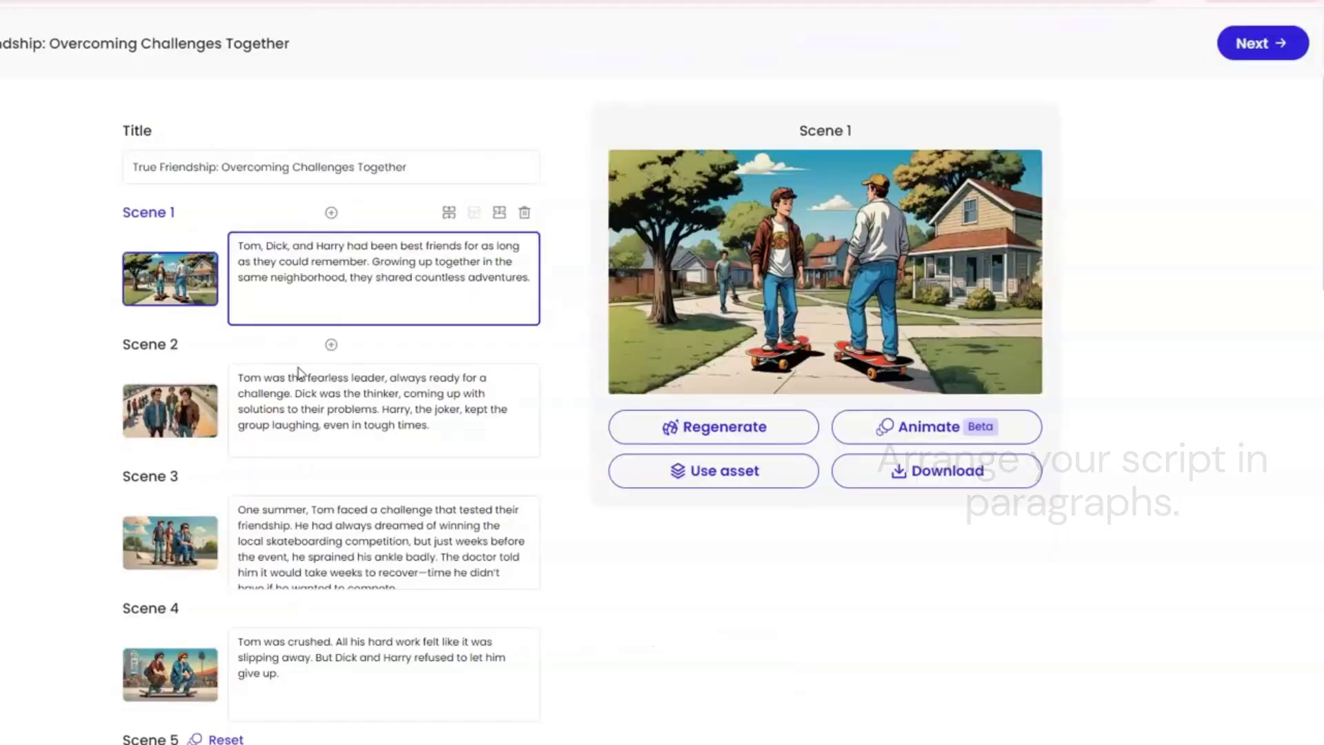
- Review the generated images and texts of the scenes from scene 2 through scene 12
left_click(317, 393)
left_click(325, 540)
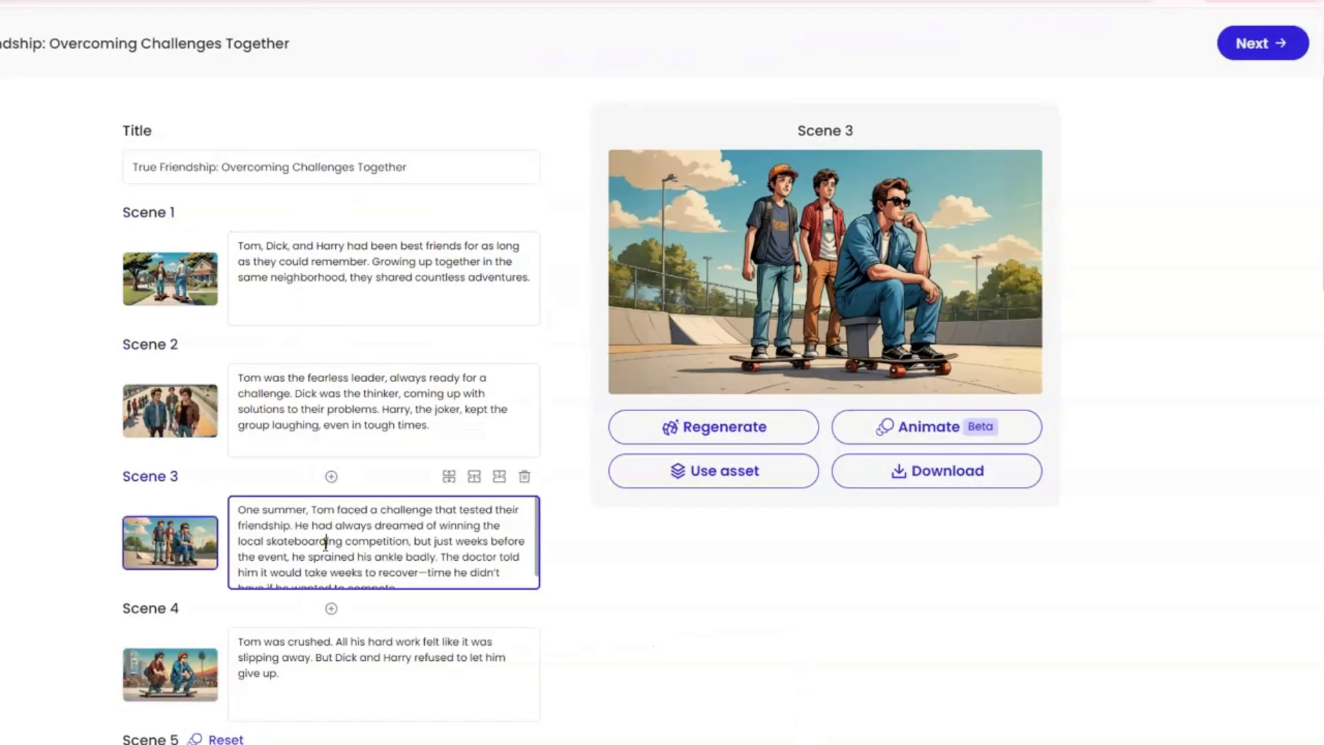
scroll(326, 540, "down", 1)
left_click(324, 643)
scroll(358, 556, "down", 6)
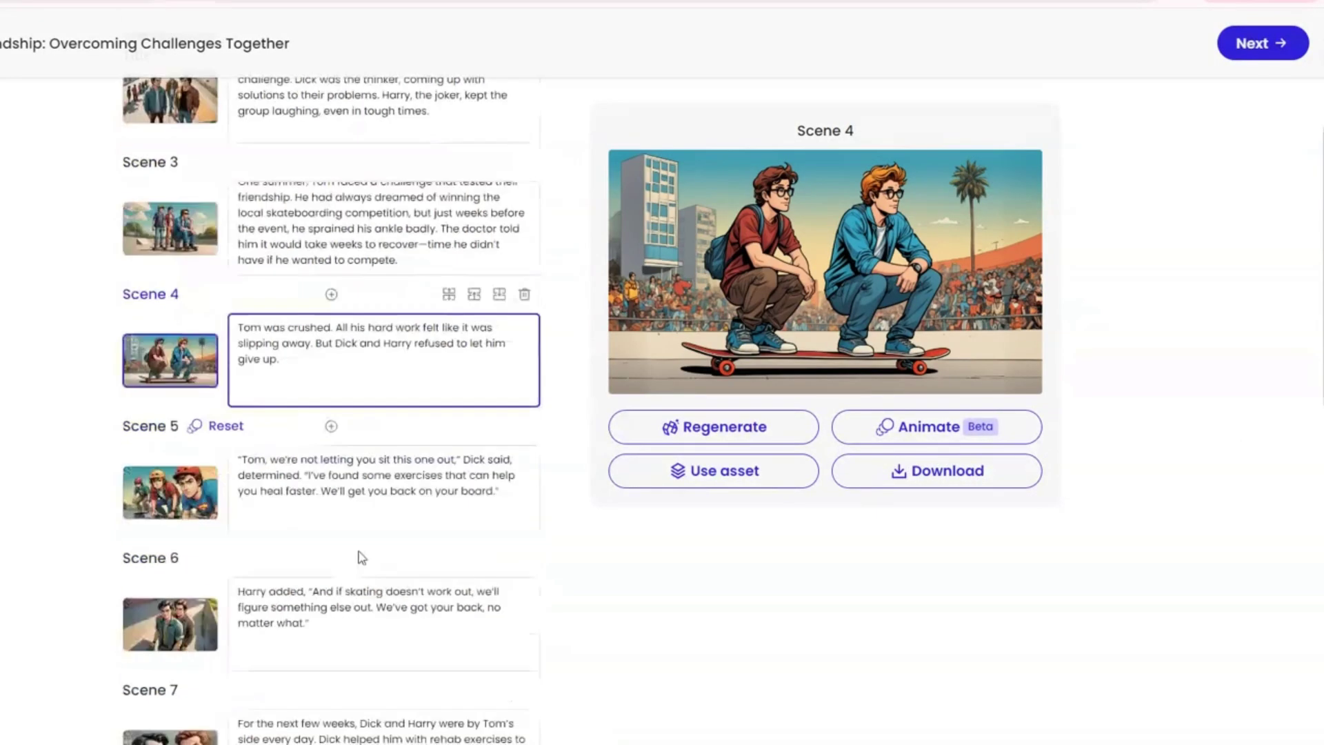
left_click(339, 345)
left_click(338, 474)
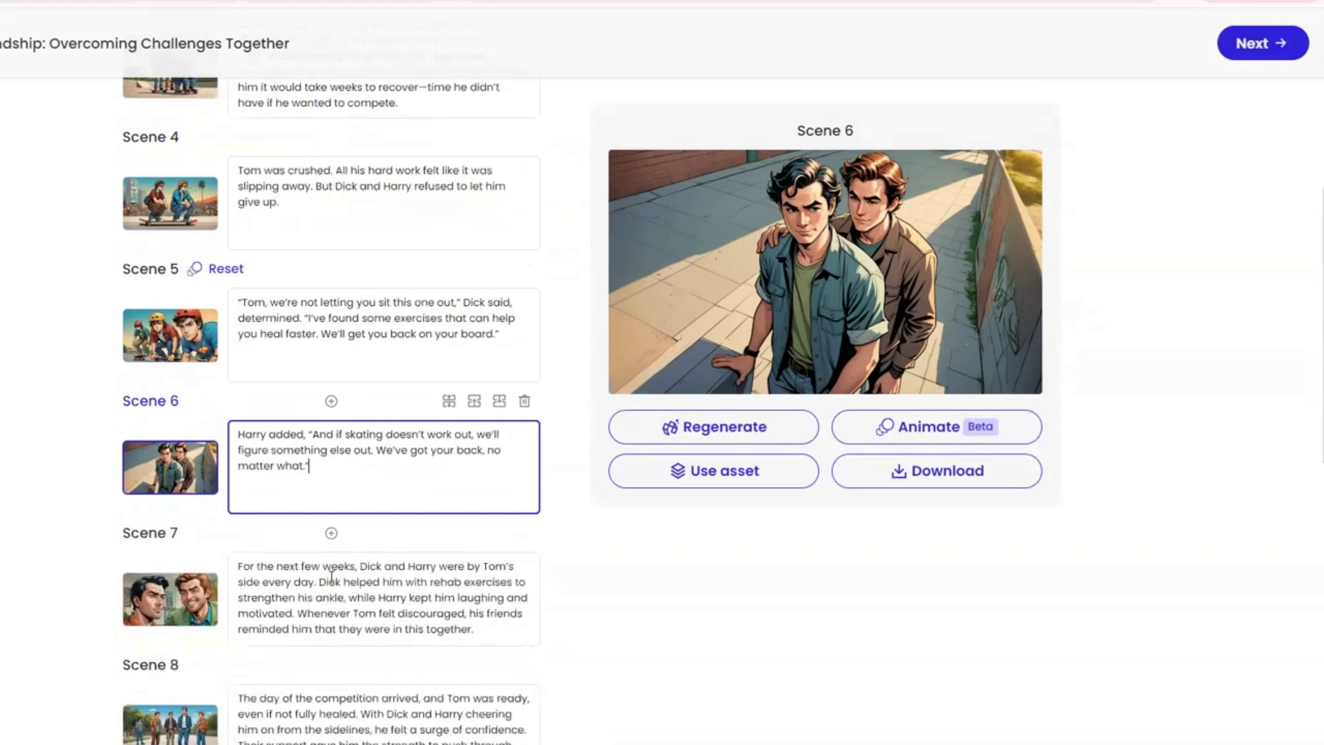
left_click(330, 576)
scroll(335, 602, "down", 4)
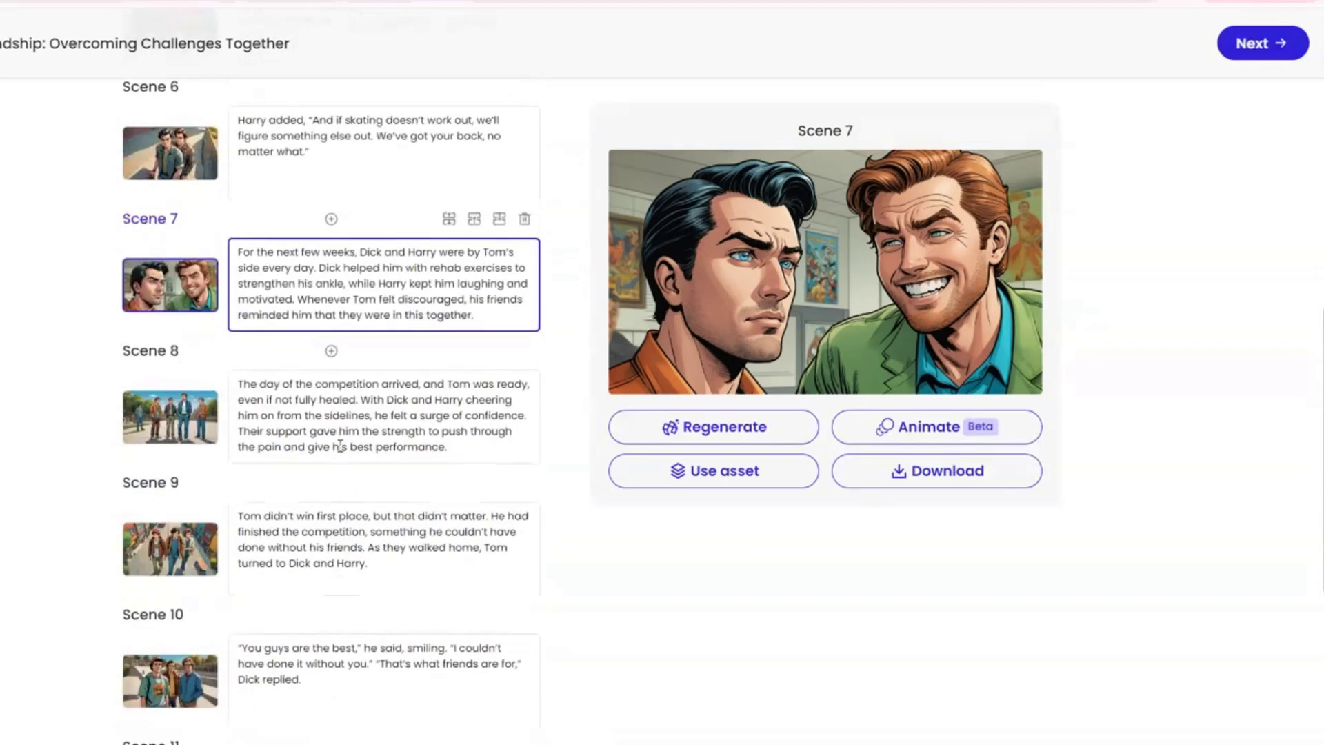
left_click(340, 445)
left_click(335, 562)
scroll(337, 593, "down", 1)
scroll(338, 586, "down", 5)
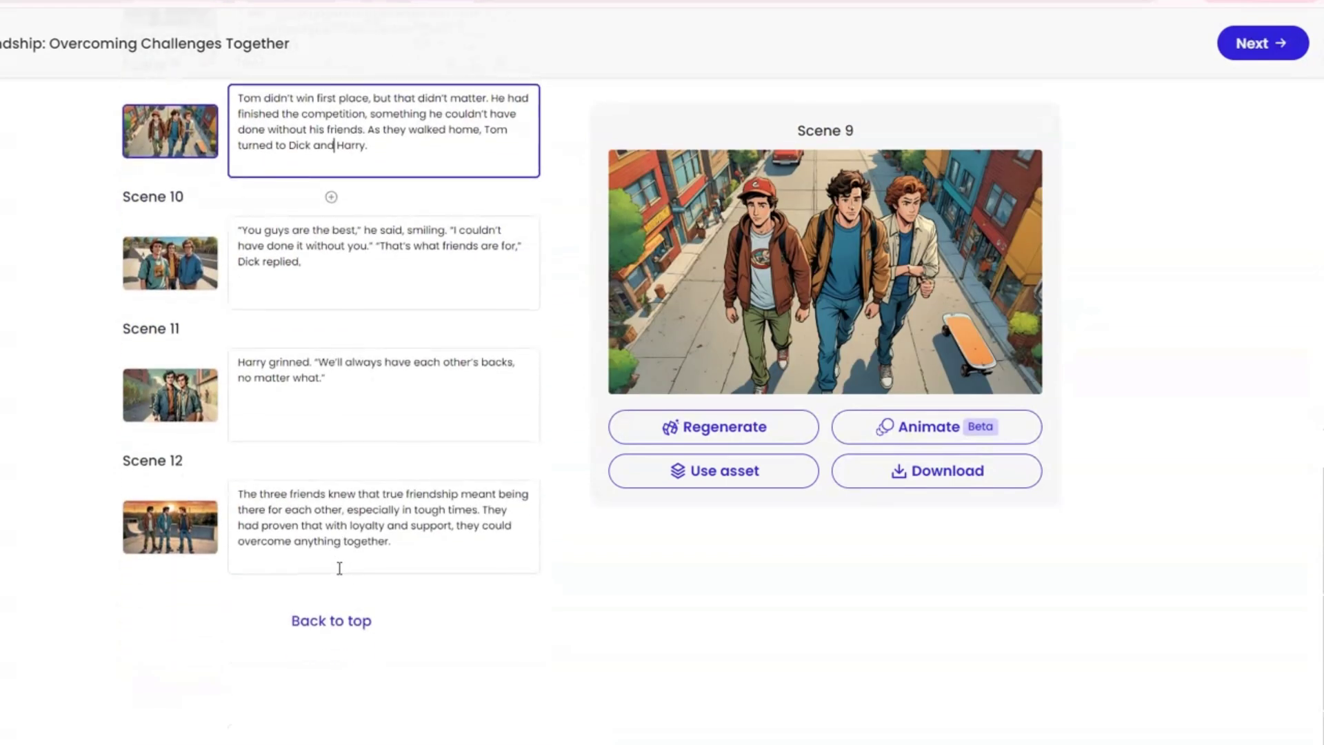
left_click(339, 541)
scroll(358, 522, "up", 15)
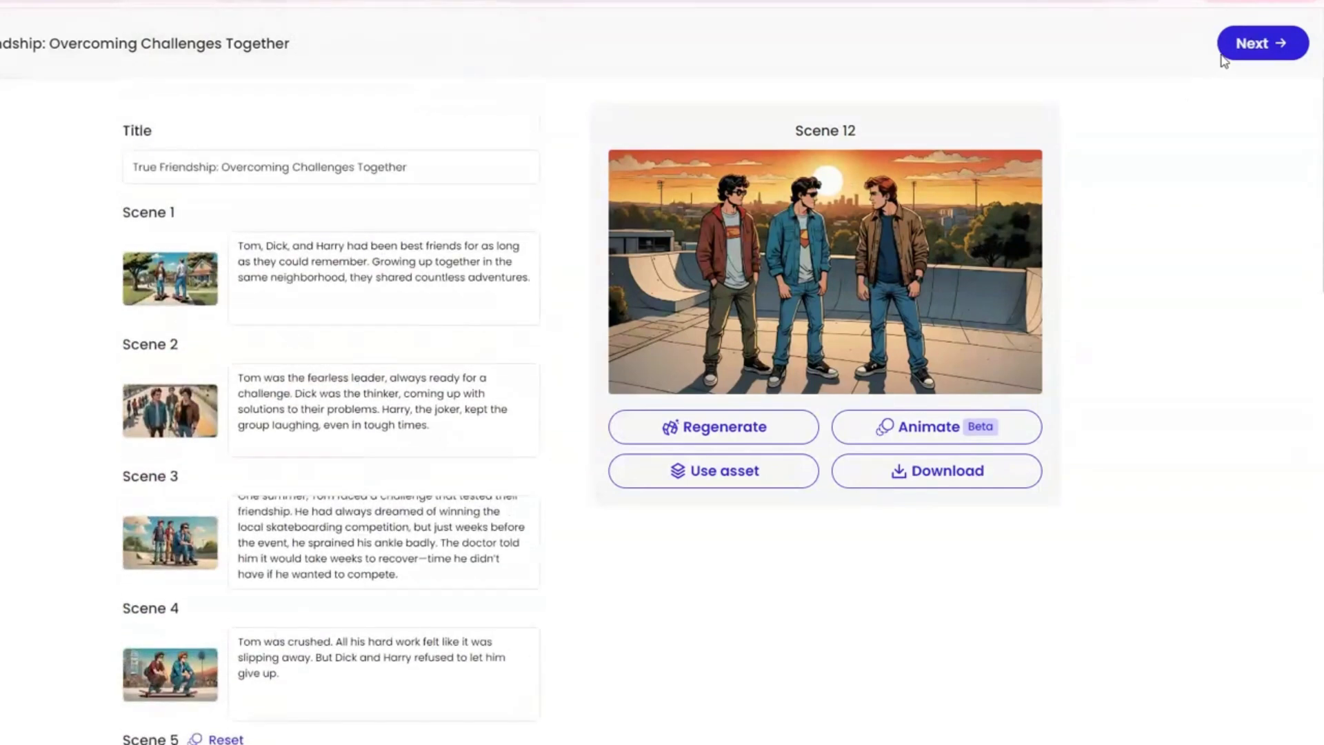
- Proceed from the storyboard to the video's style, transition and voiceover options, and composite the video with the preselected choices
left_click(1243, 48)
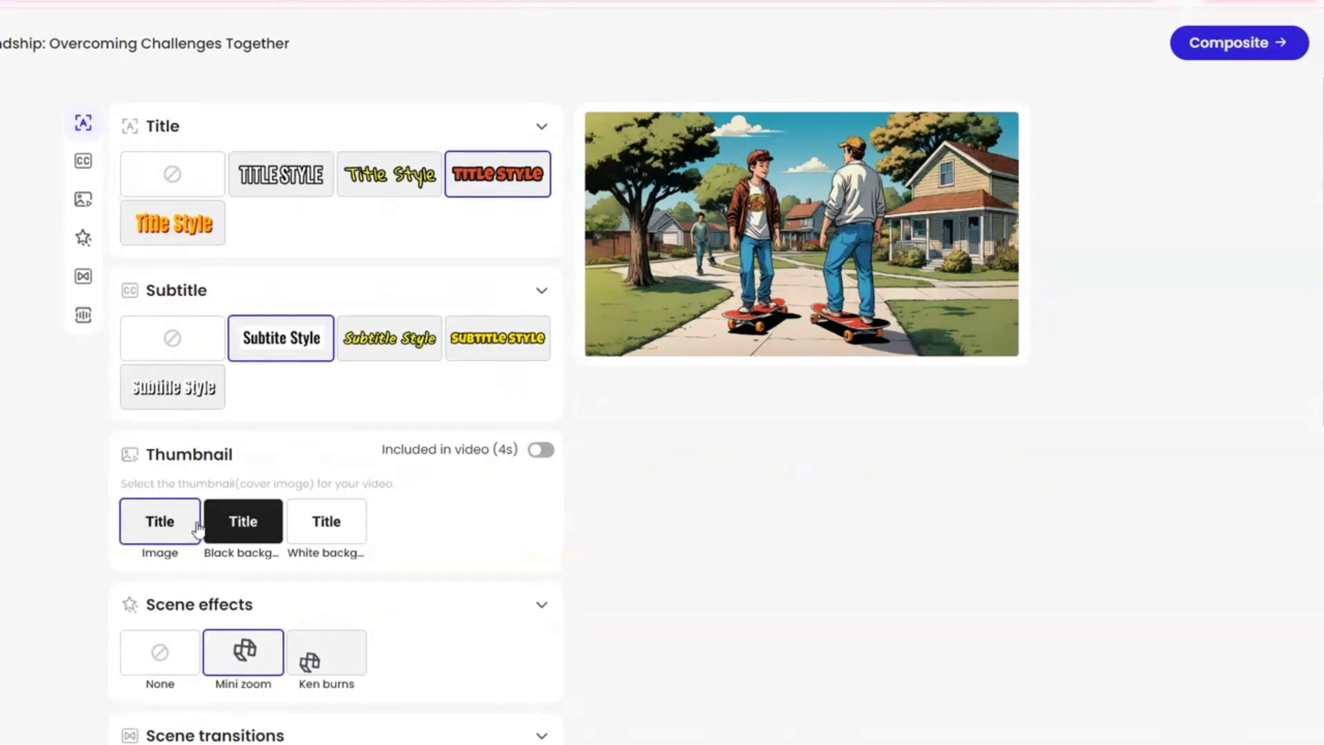
scroll(314, 608, "down", 2)
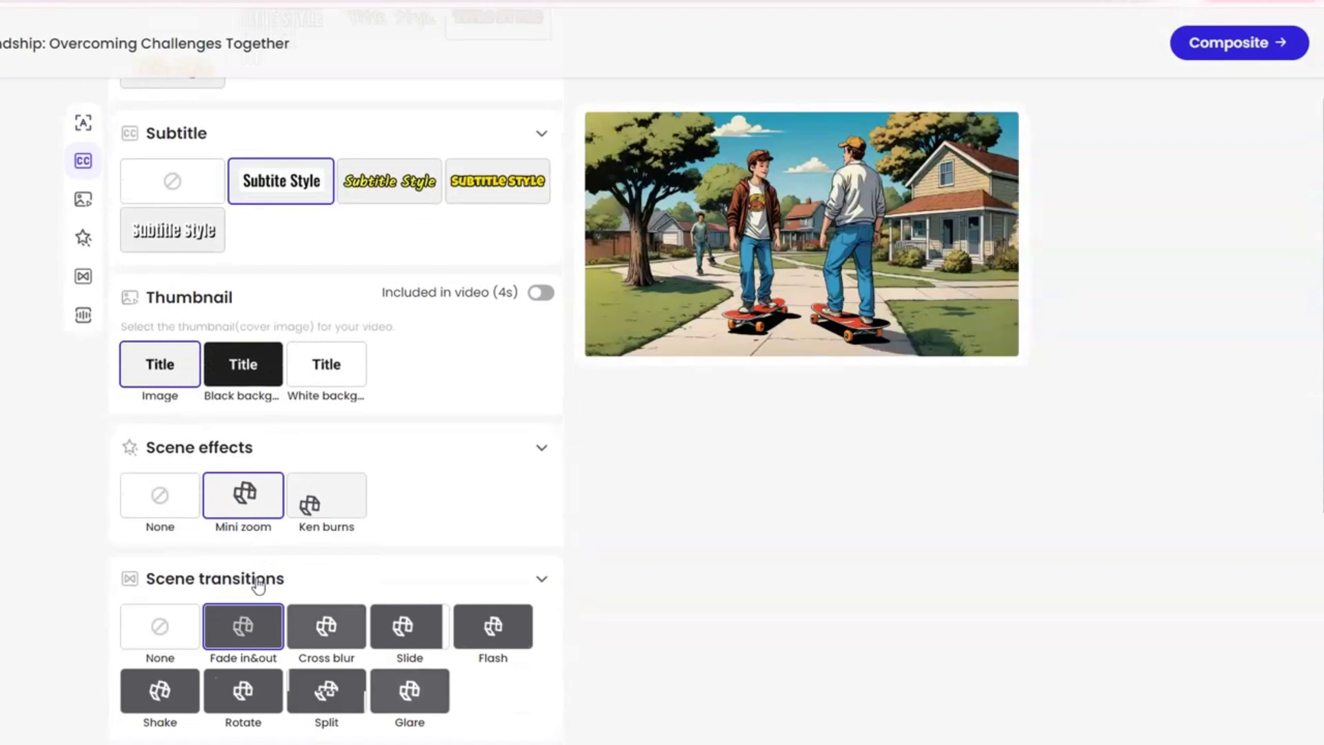
scroll(266, 579, "down", 2)
scroll(265, 593, "down", 3)
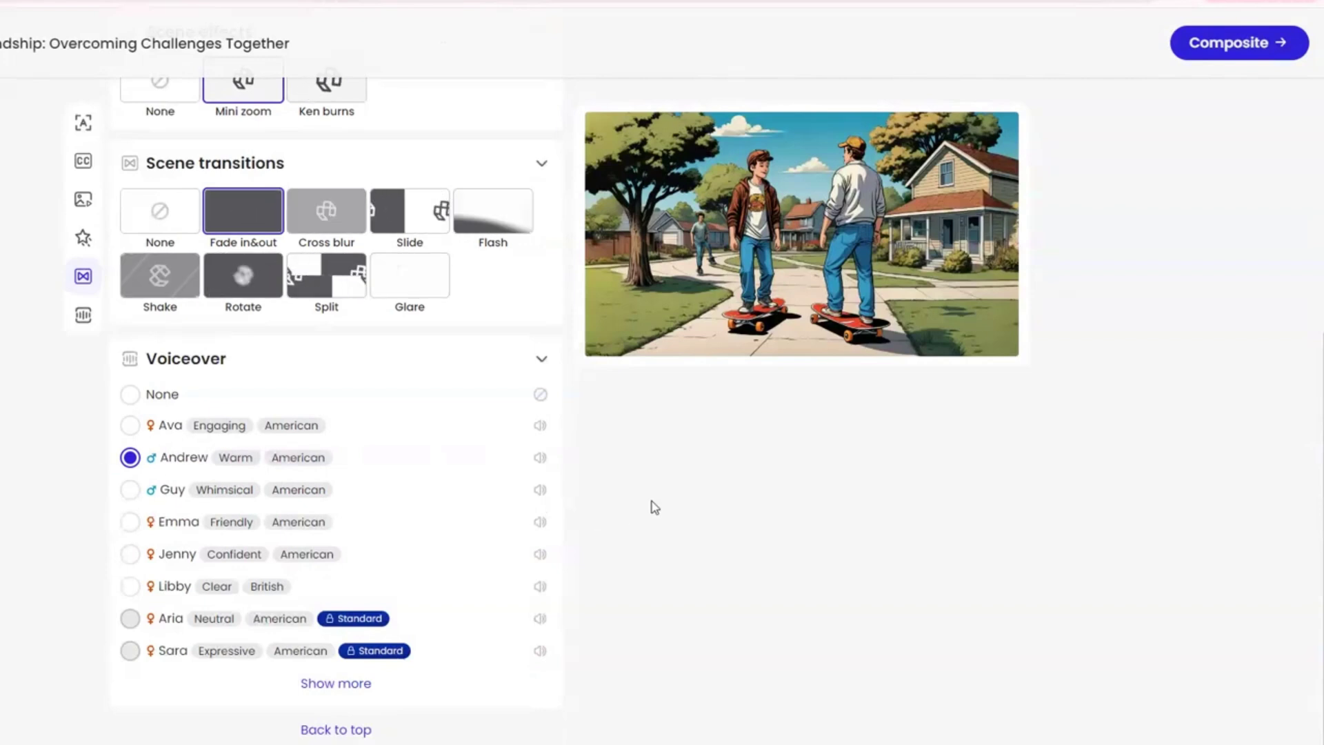
left_click(1235, 47)
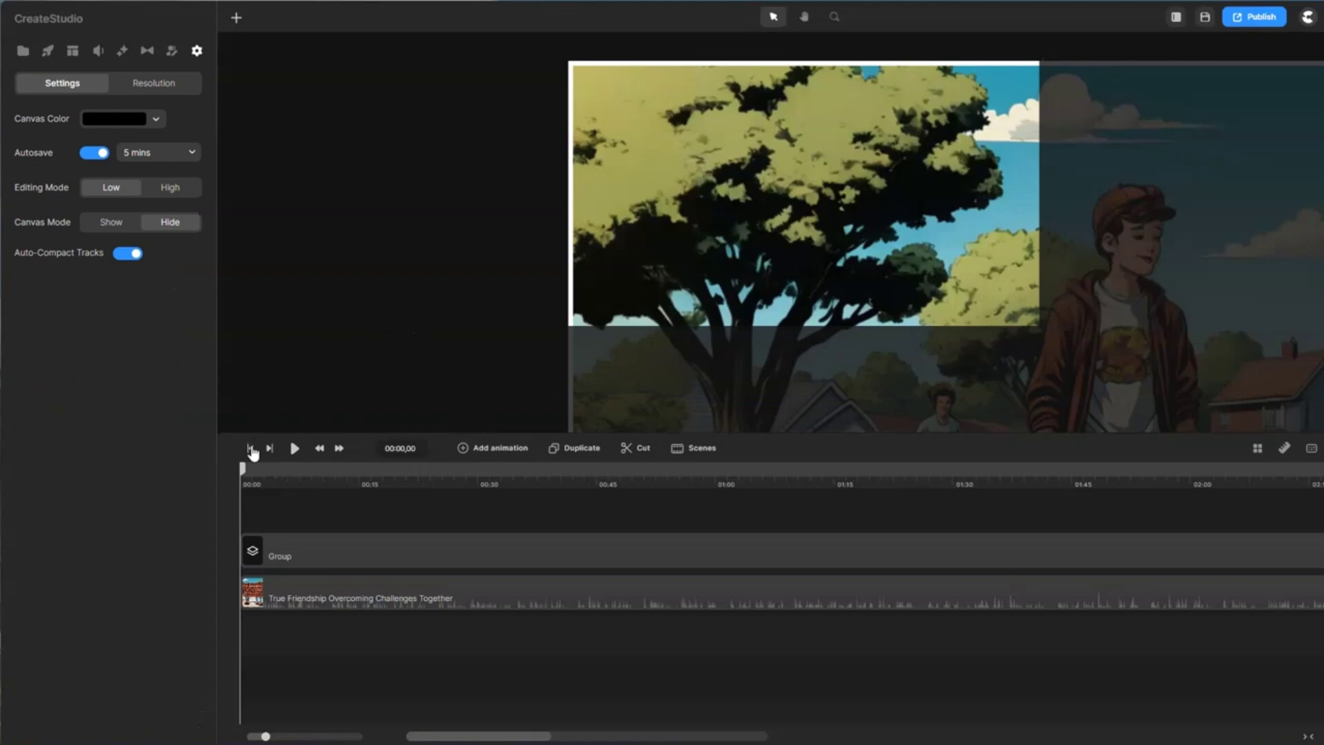
- Play the opening seconds of the True Friendship project in CreateStudio and pause the preview
left_click(293, 448)
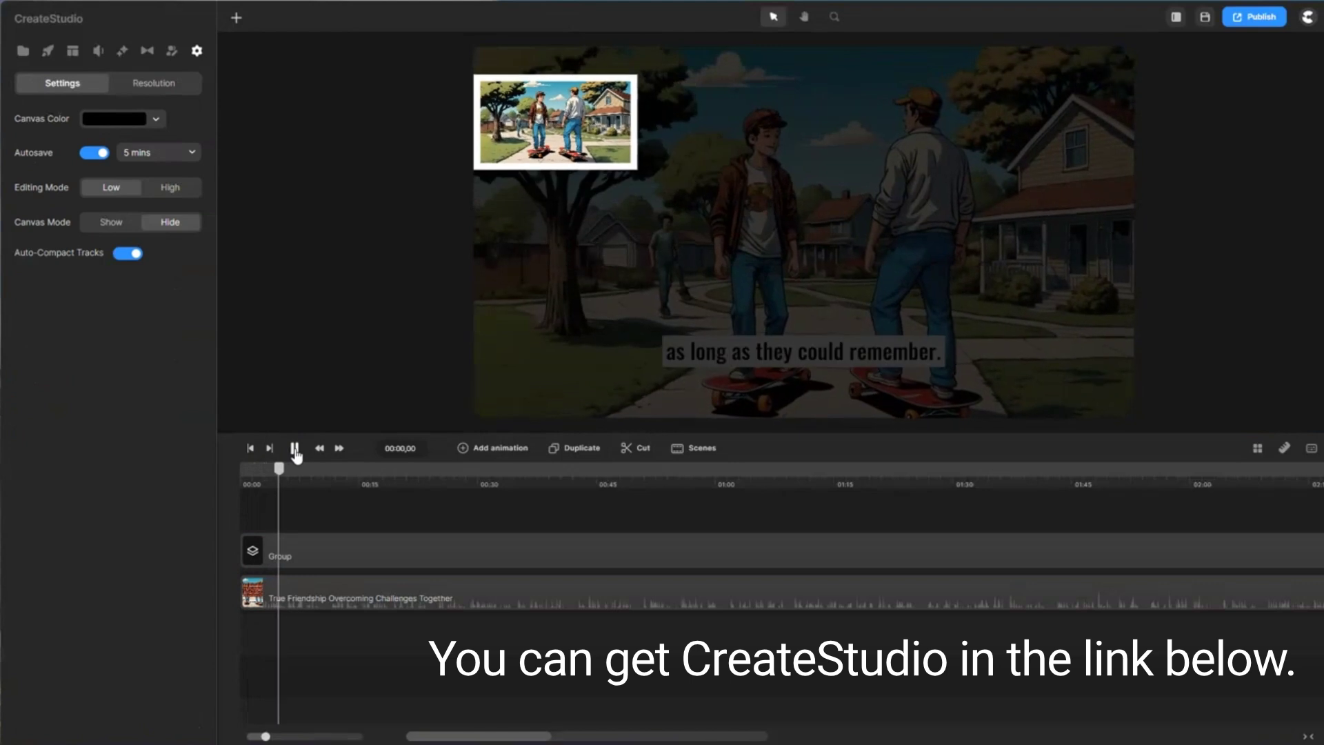
left_click(295, 449)
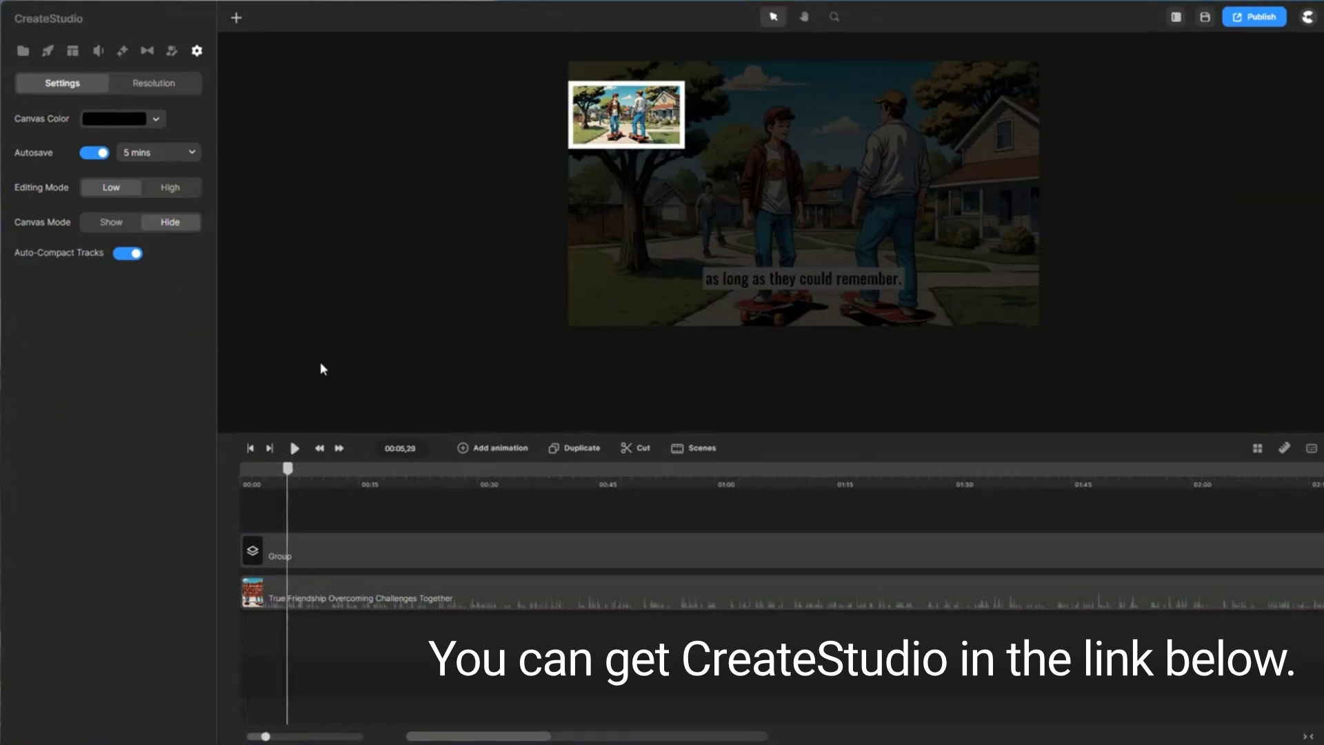
- Ungroup the group layer above the True Friendship video, and scrub through the project with the timeline area enlarged
left_click(489, 558)
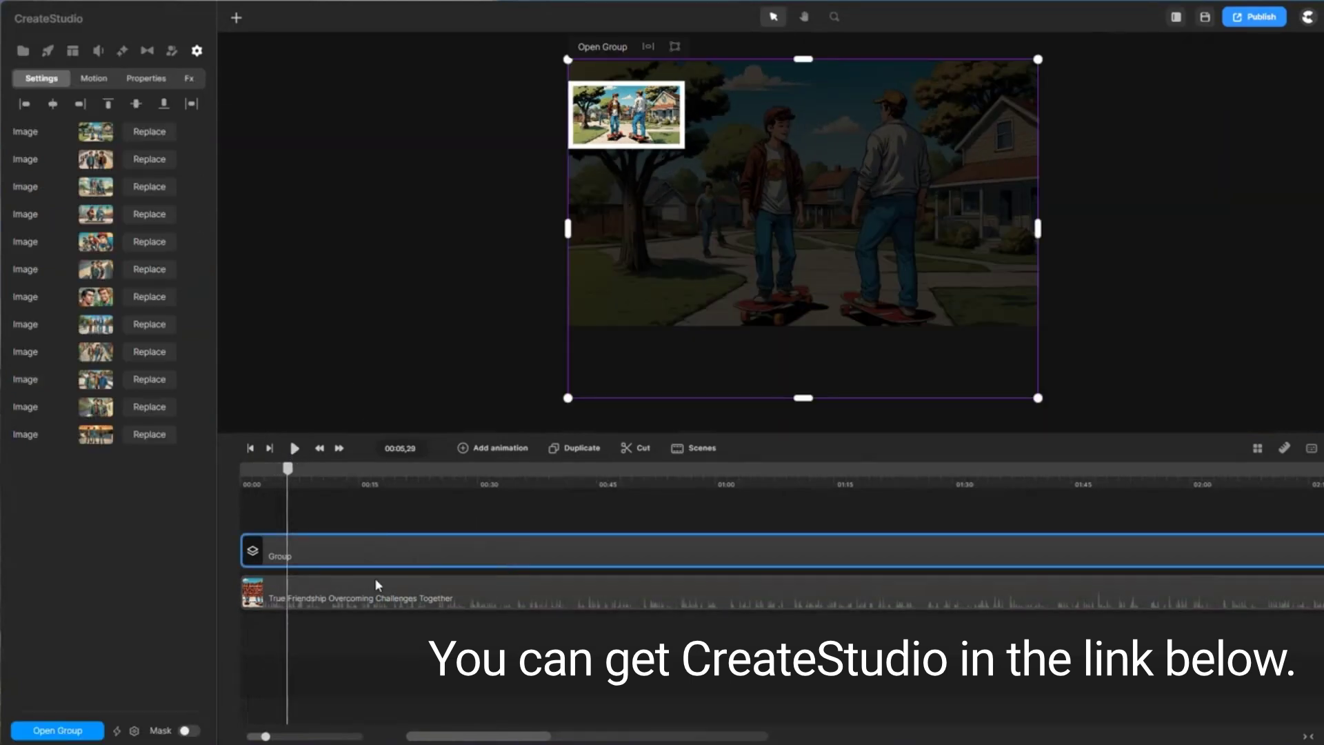
right_click(384, 560)
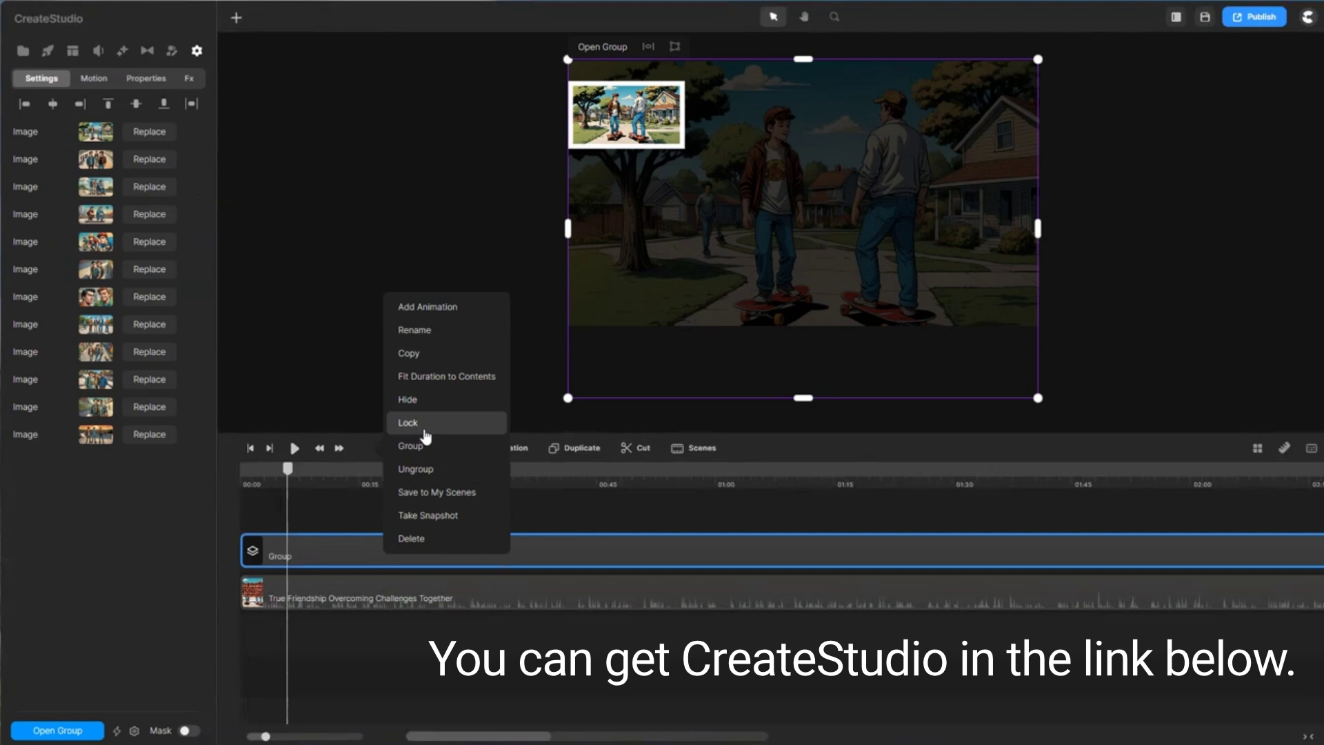
left_click(417, 470)
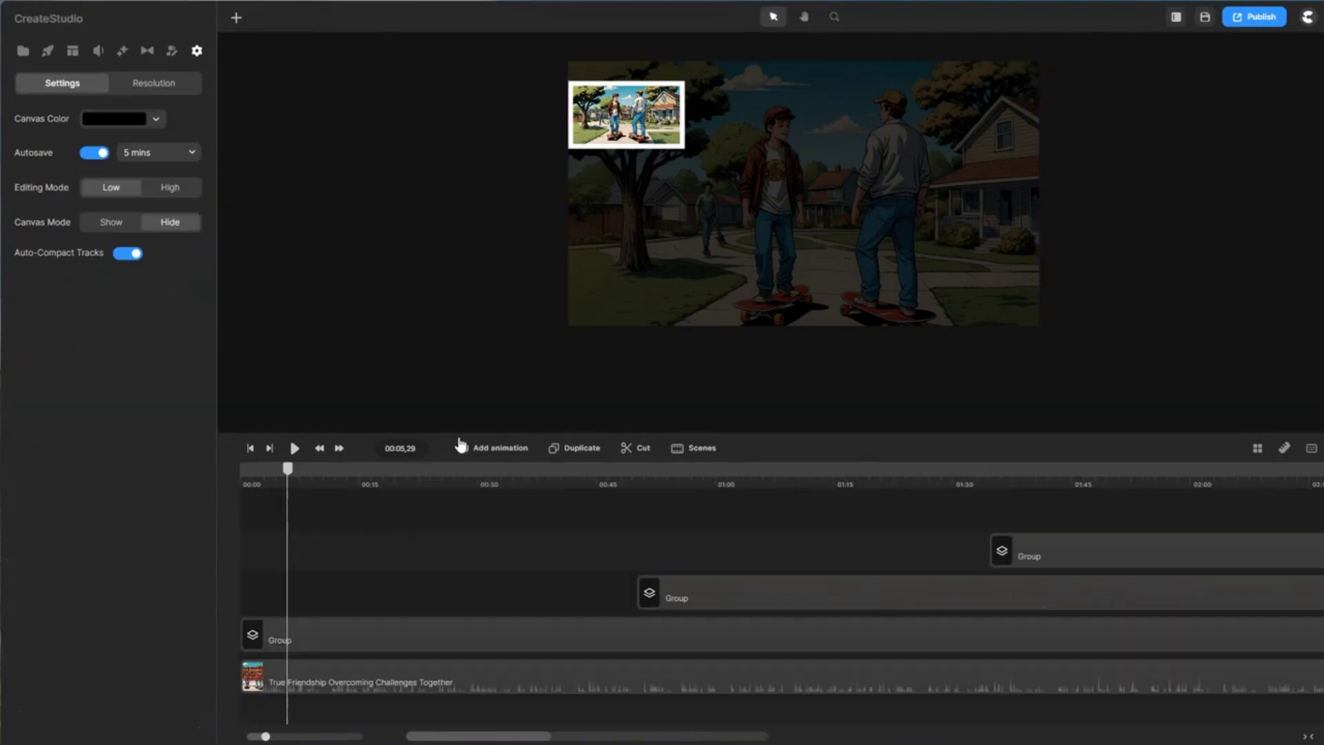
left_click_drag(455, 431, 455, 362)
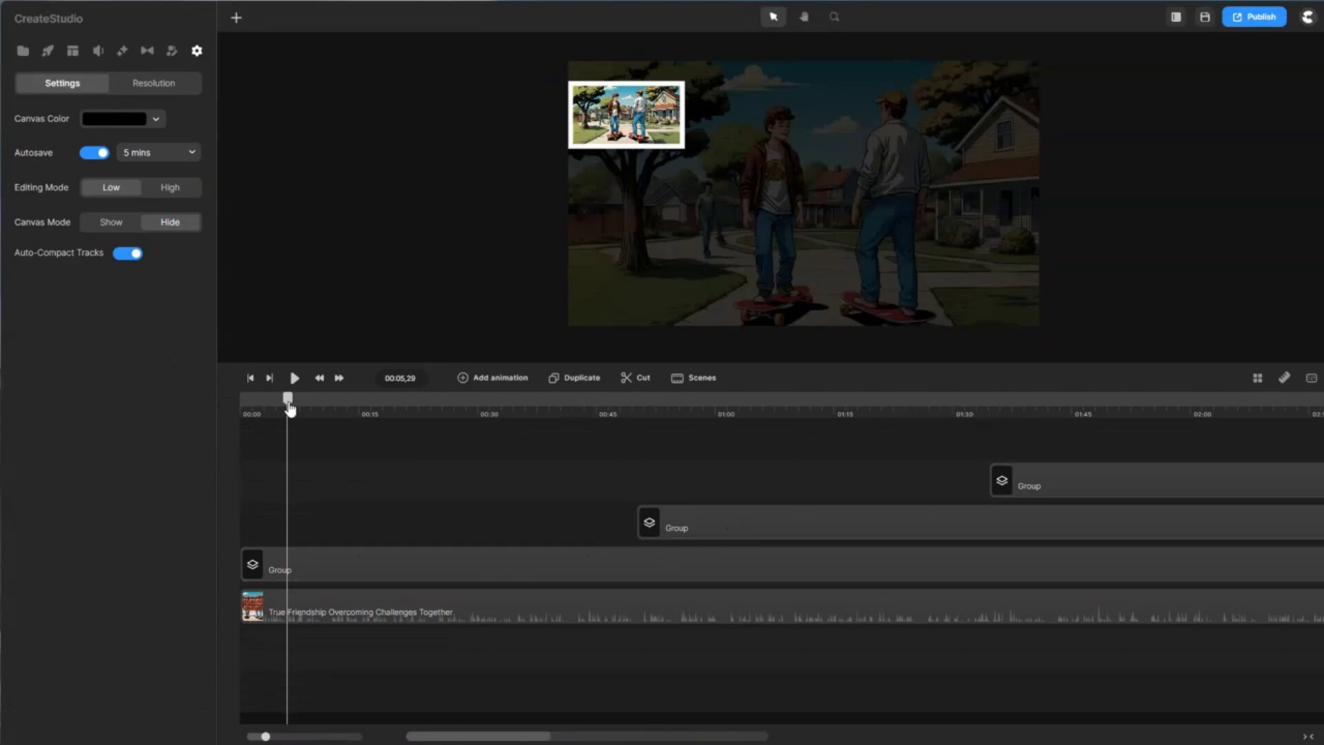
left_click_drag(288, 408, 1313, 502)
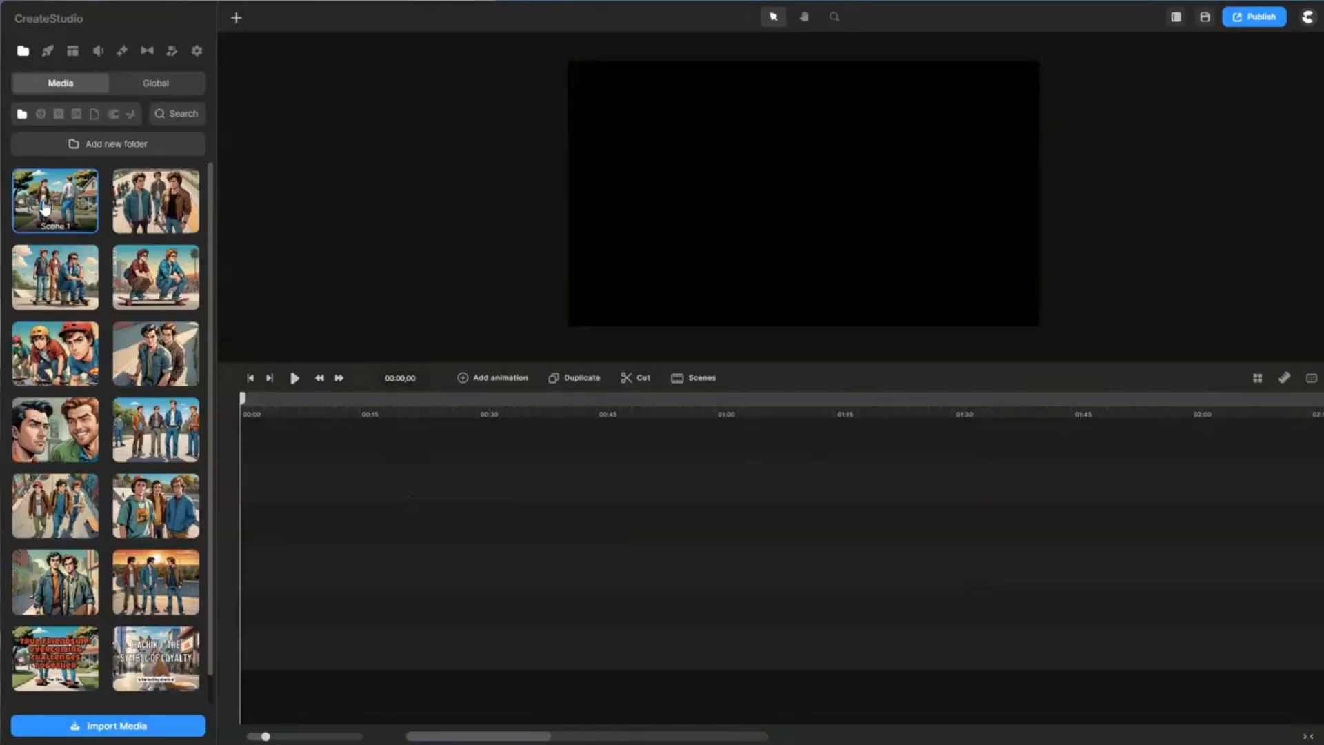
- Add the Scene 1 image to the empty timeline at 00:00 and move its clip one track down
left_click_drag(55, 200, 275, 476)
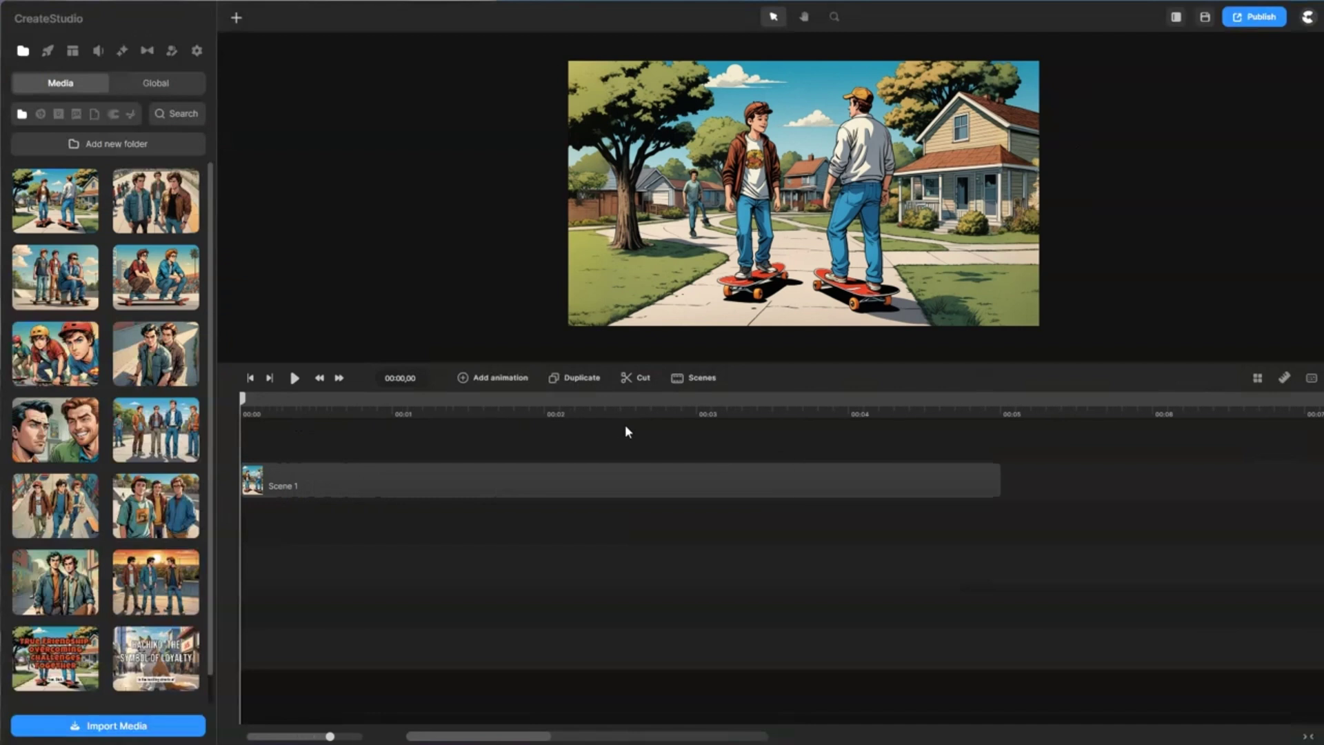
left_click(538, 492)
left_click_drag(532, 489, 524, 530)
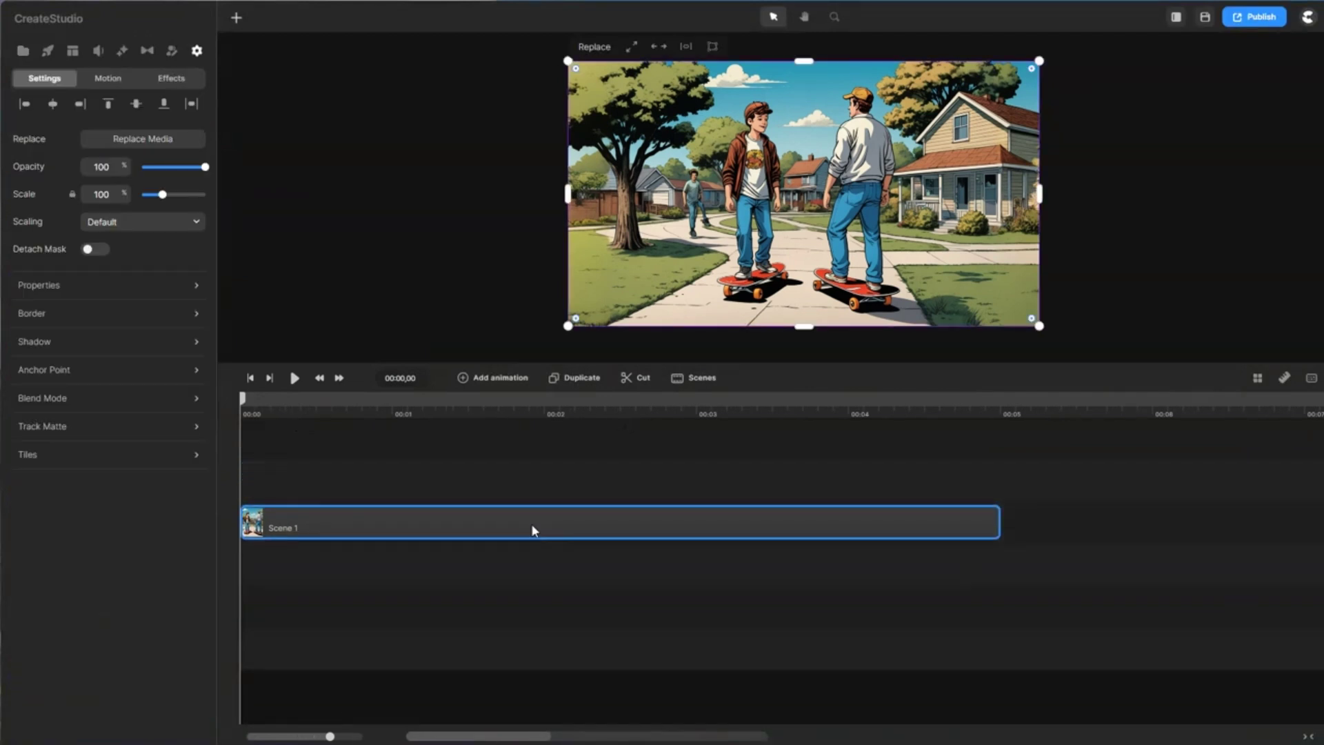
- Set the anchor point of the Scene 1 image to its upper-left corner
left_click(69, 373)
left_click(246, 294)
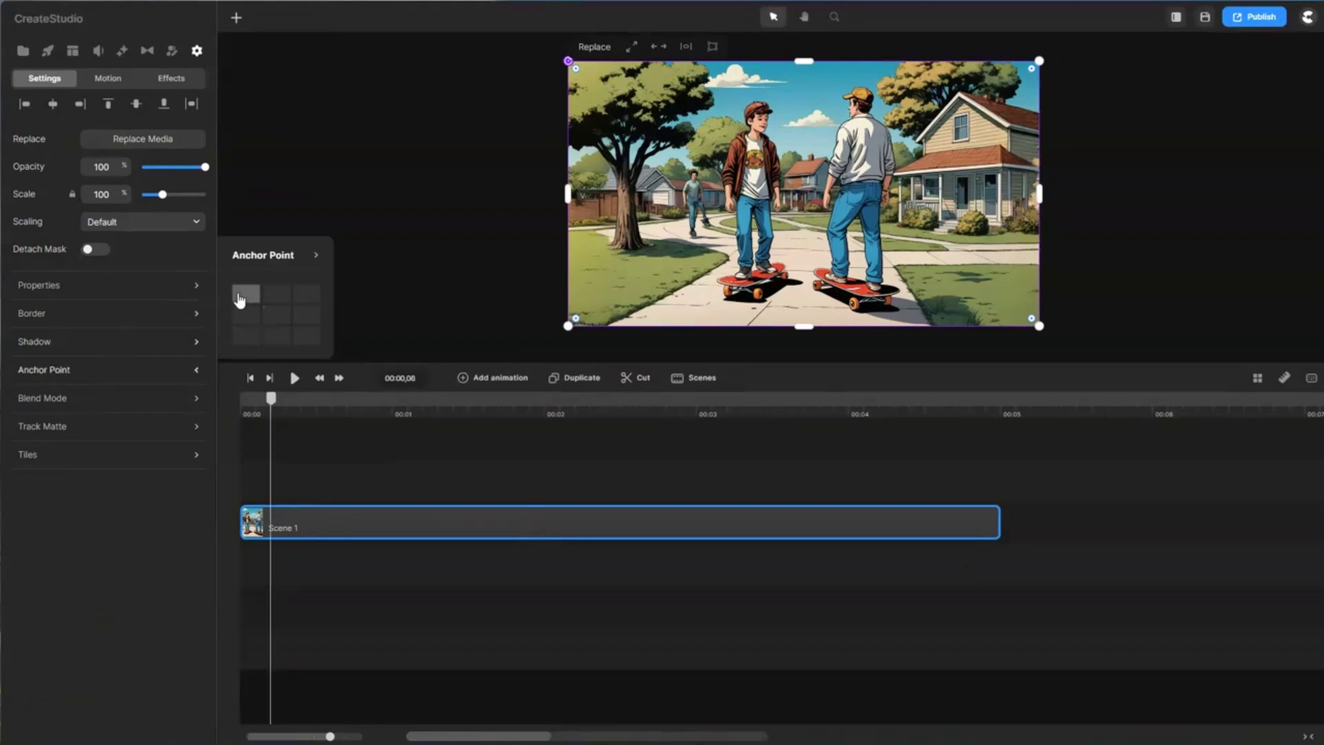
left_click(374, 197)
- Add a Position and Scale animation with Linear In & Out easing to the Scene 1 clip at 00:00,06
left_click(287, 522)
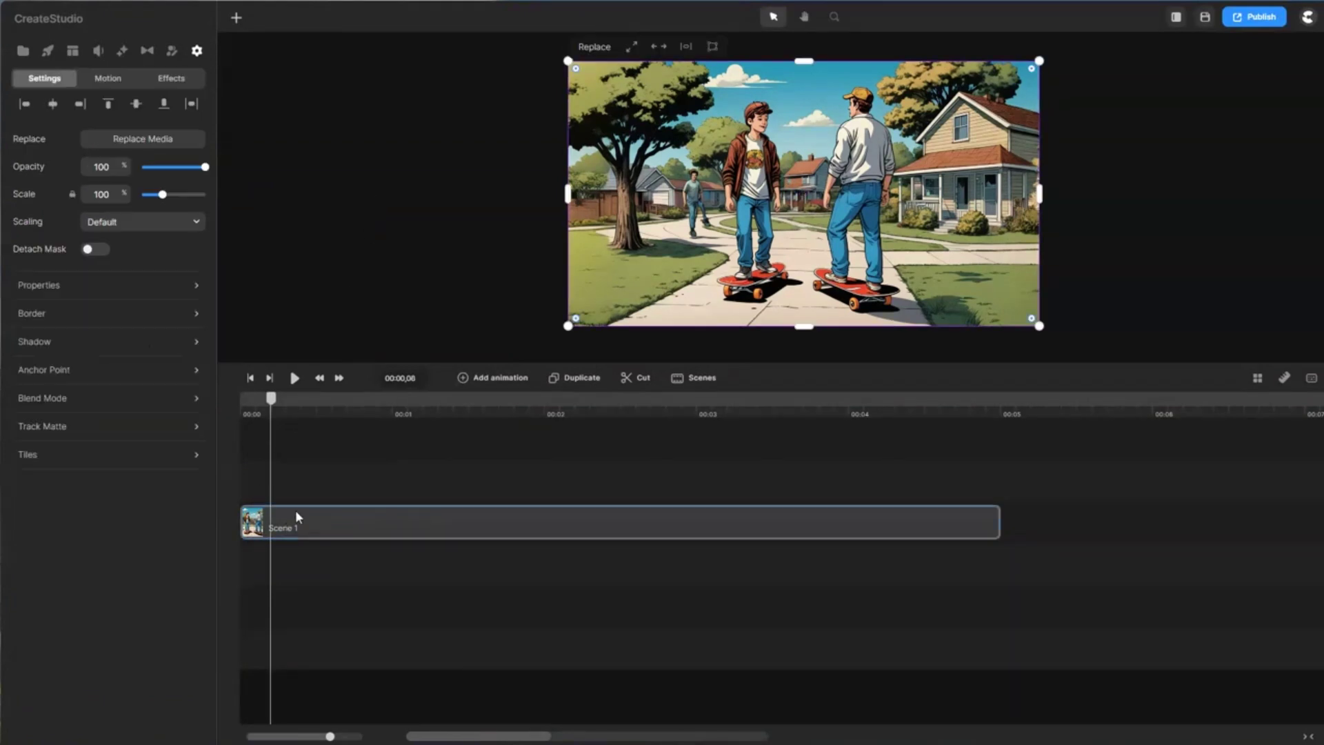
left_click(514, 379)
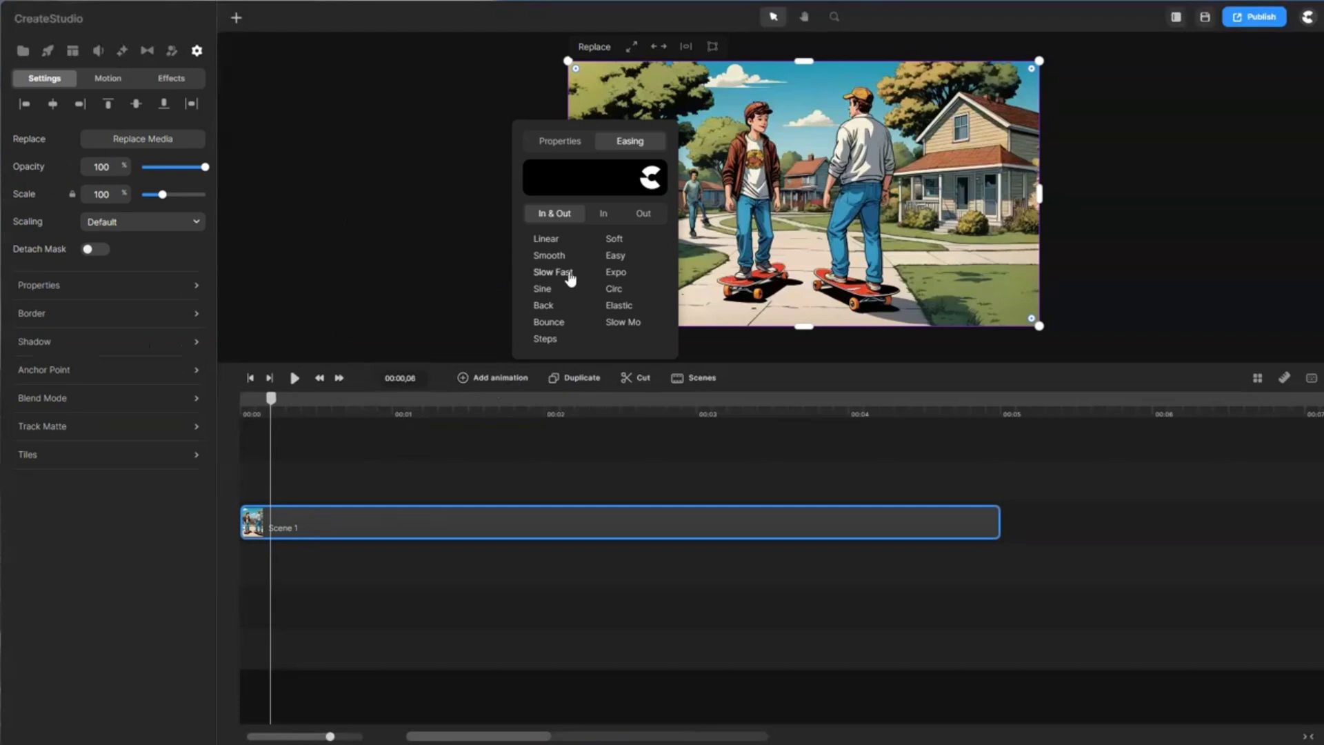
left_click(554, 241)
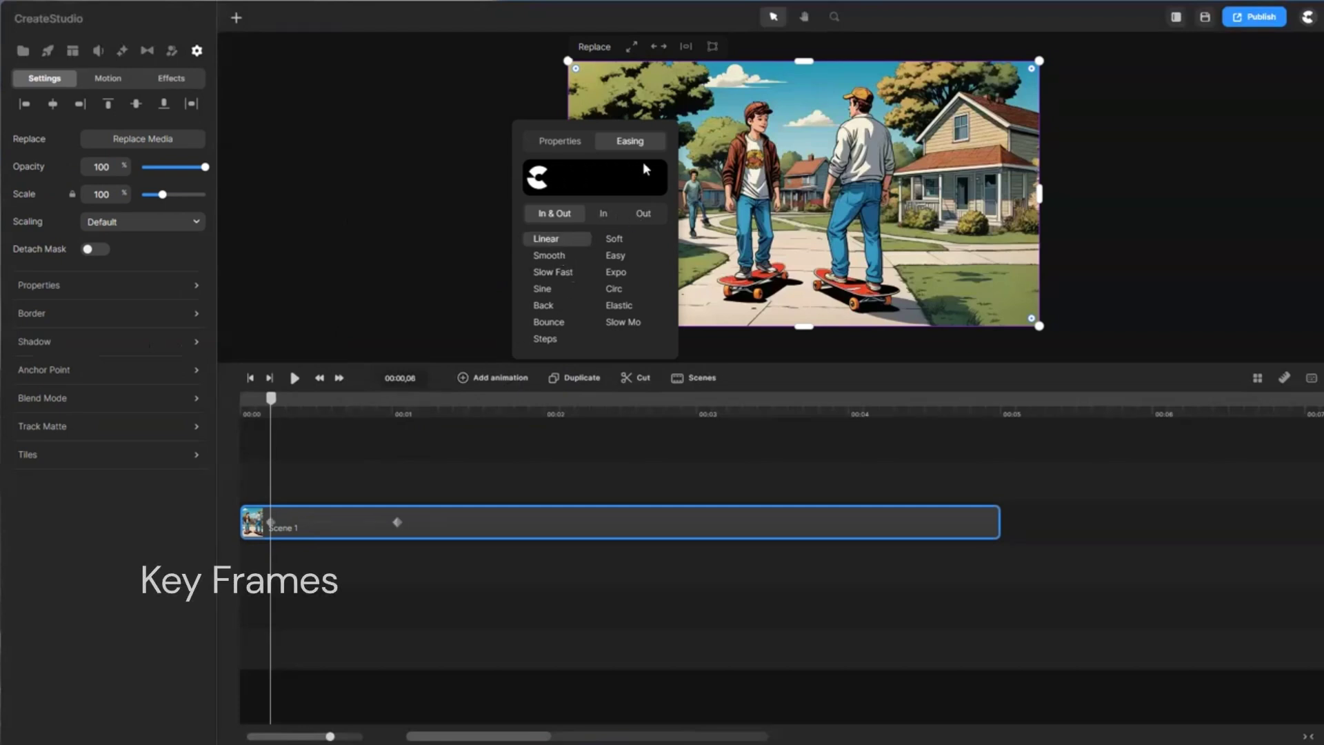
left_click(561, 142)
left_click(561, 184)
left_click(544, 164)
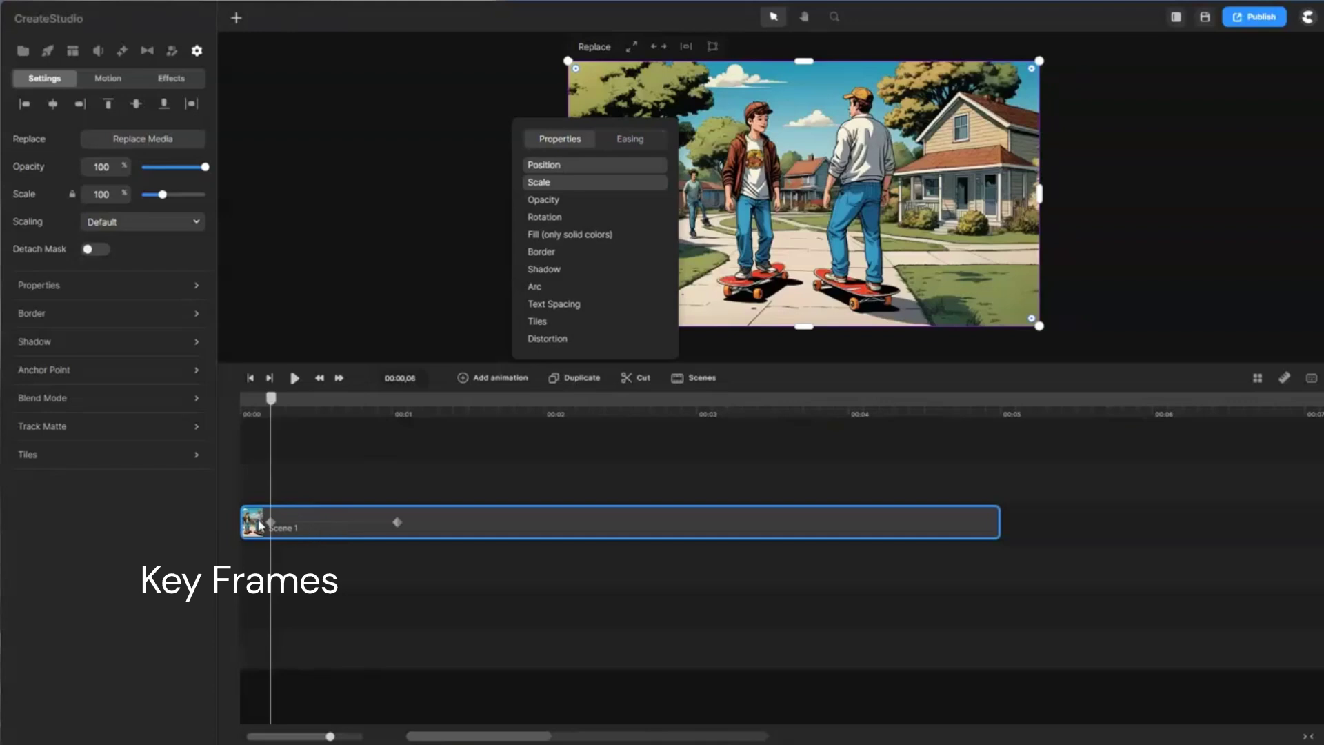
- Shrink the Scene 1 image to 25% in the canvas's upper-left corner at the animation's end keyframe, 00:01,01
left_click(393, 522)
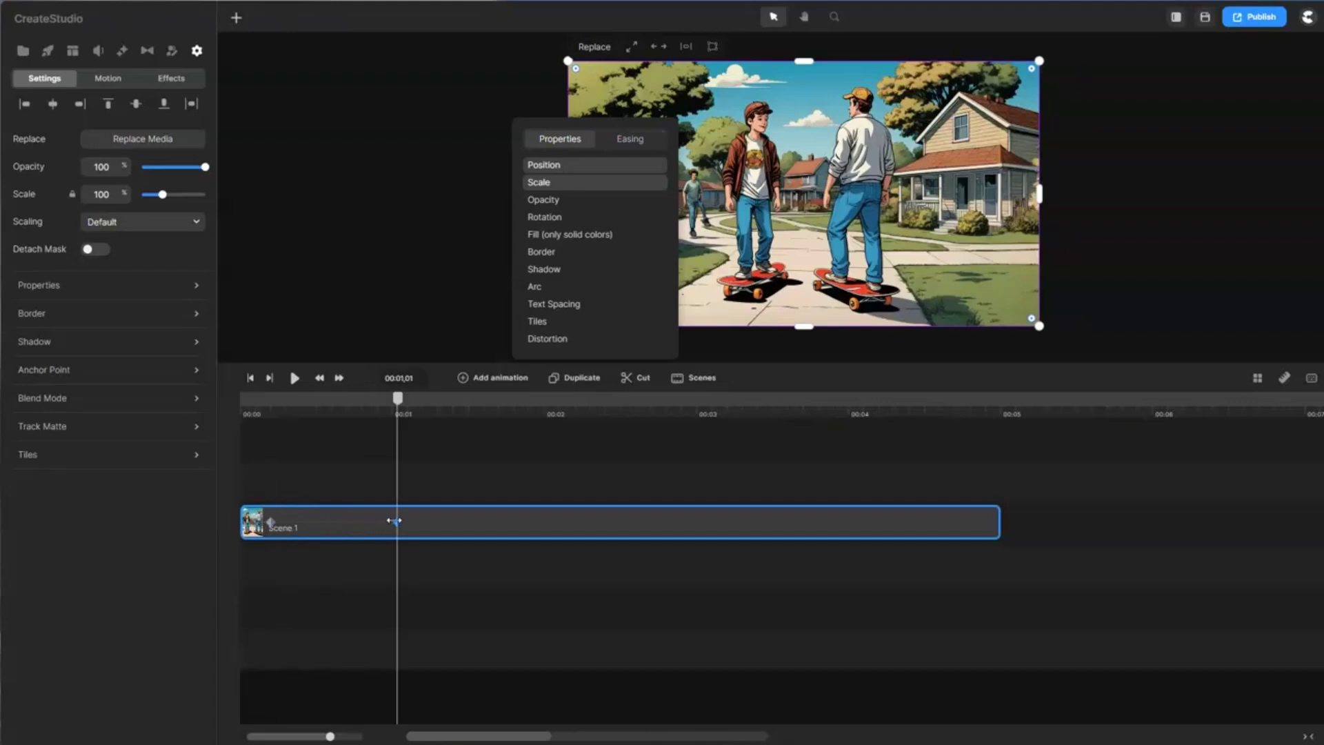
left_click(439, 265)
left_click(397, 525)
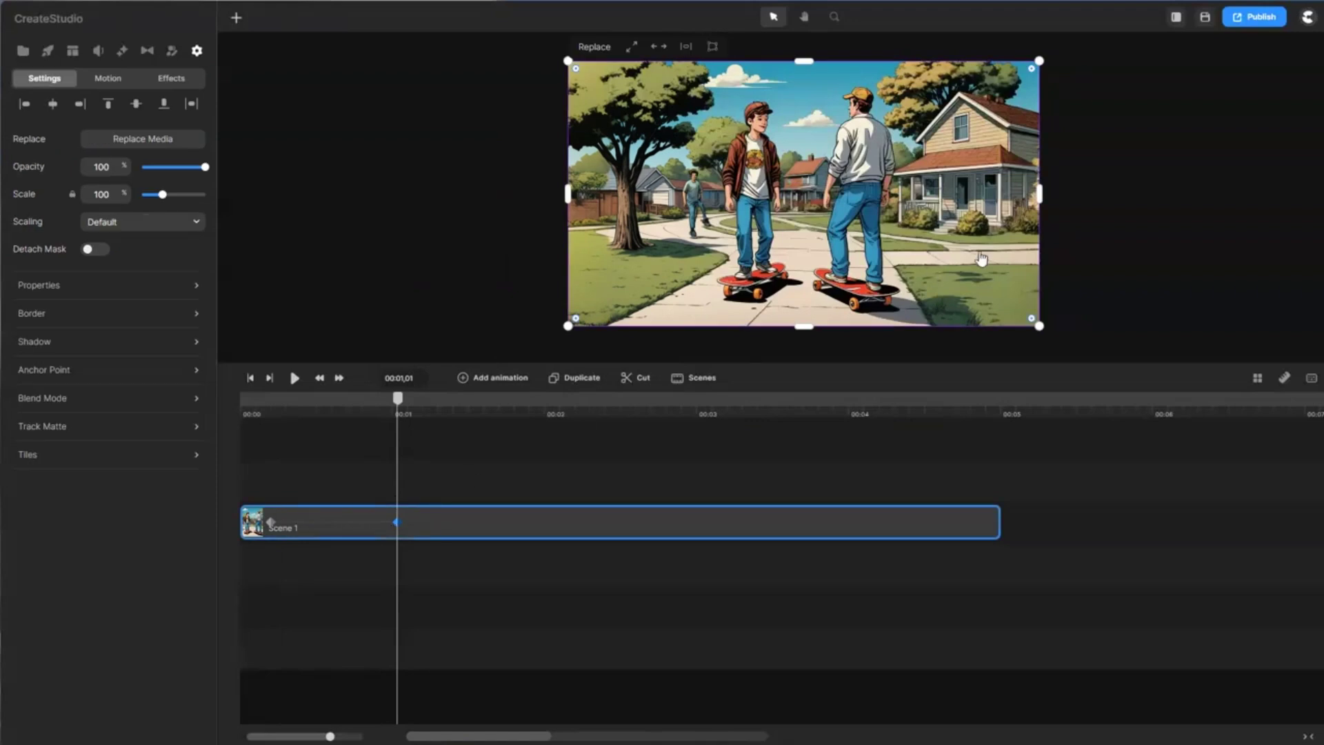
left_click_drag(1038, 324, 682, 146)
left_click(443, 524)
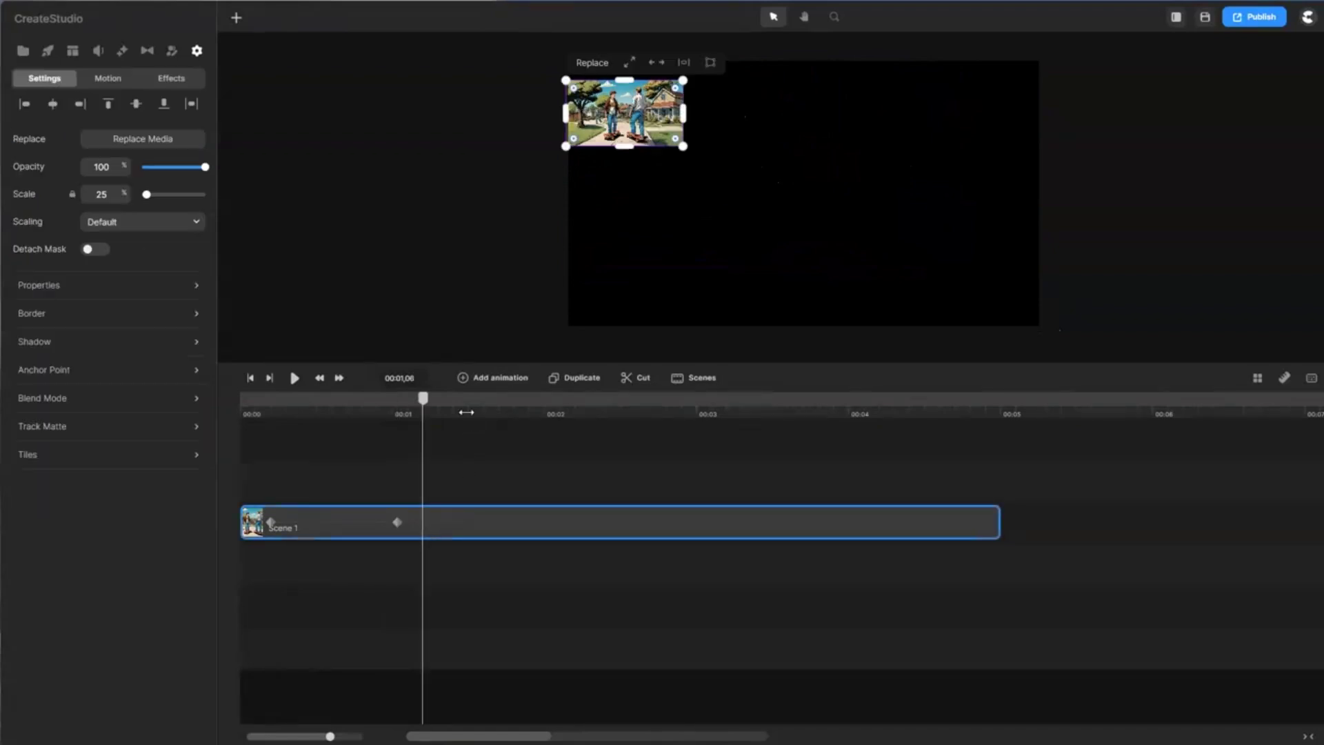
- Duplicate the Scene 1 clip, start the copy at the original's end keyframe and trim it to finish with the original at about 00:05
left_click(590, 382)
left_click_drag(463, 520, 635, 534)
left_click_drag(1157, 527, 997, 530)
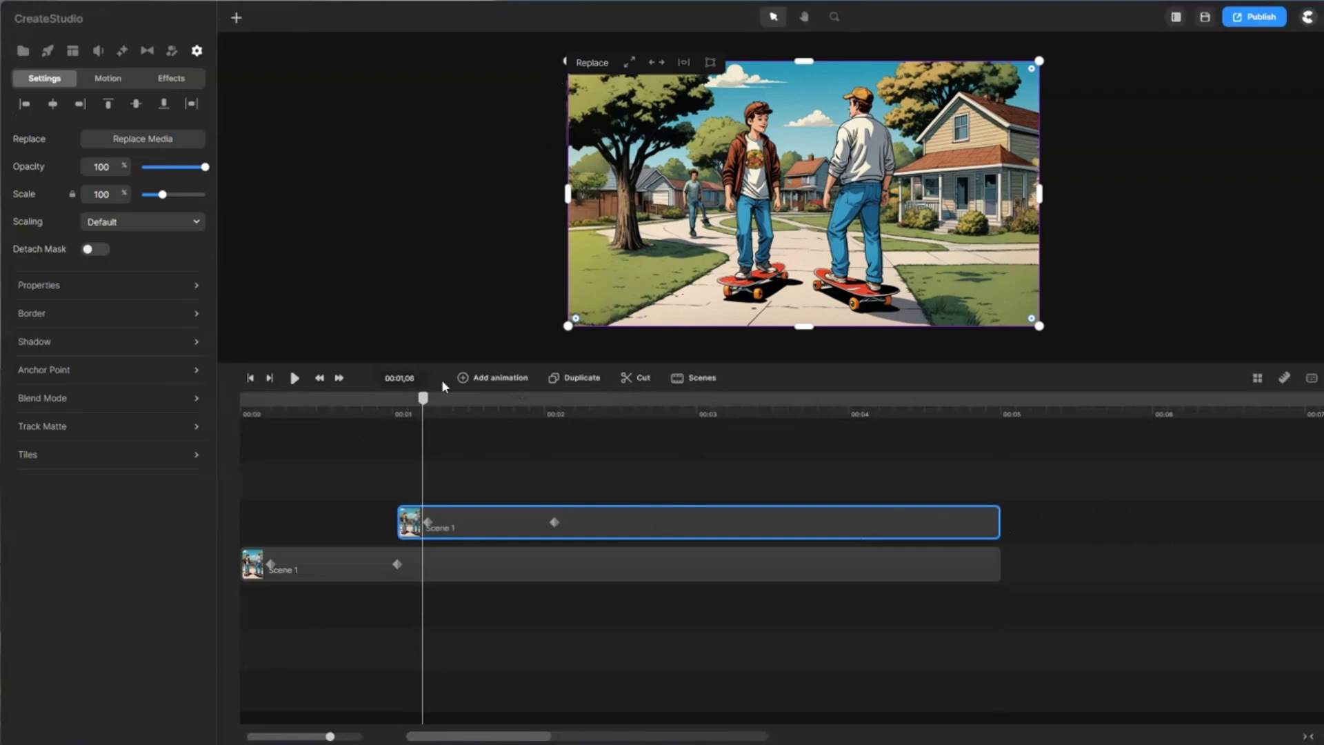
- Line up the second and third shrunken Scene 1 copies in a row beside the first, separated by narrow gaps
left_click_drag(423, 402, 570, 431)
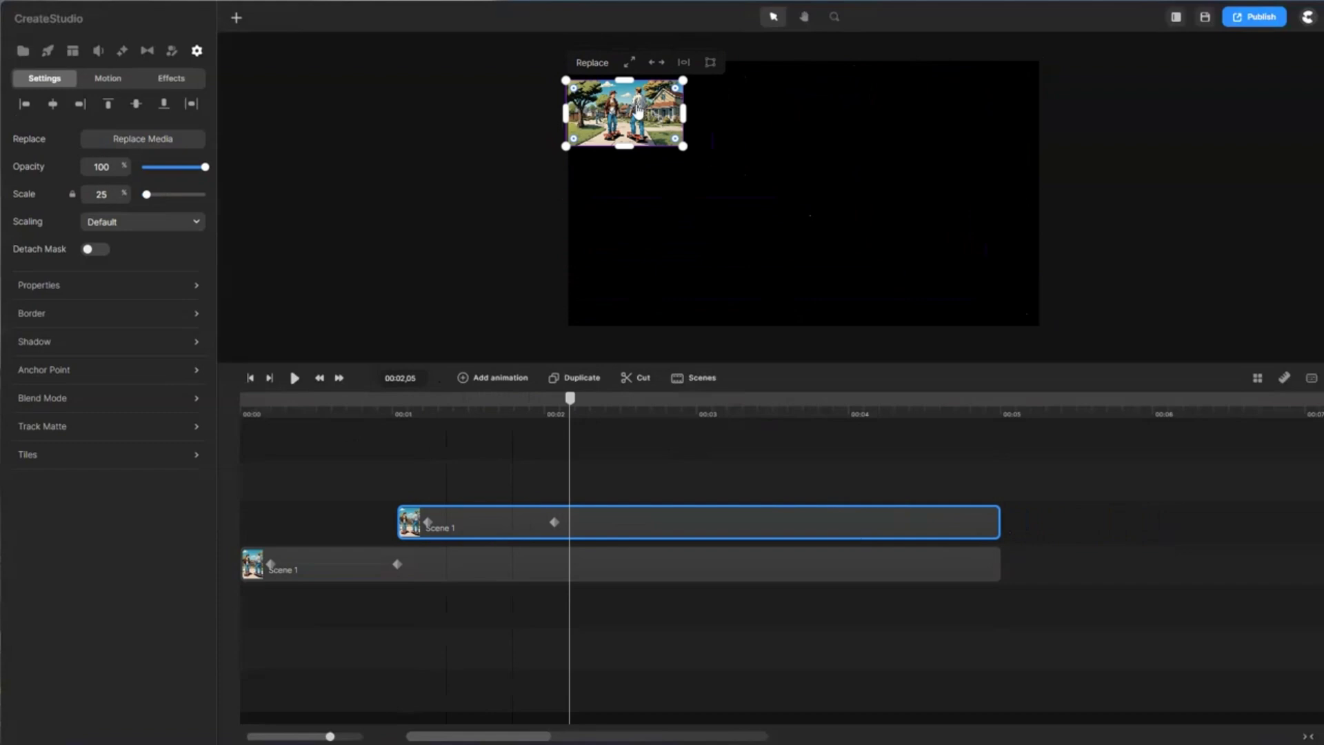
left_click_drag(636, 112, 761, 116)
left_click_drag(752, 116, 752, 118)
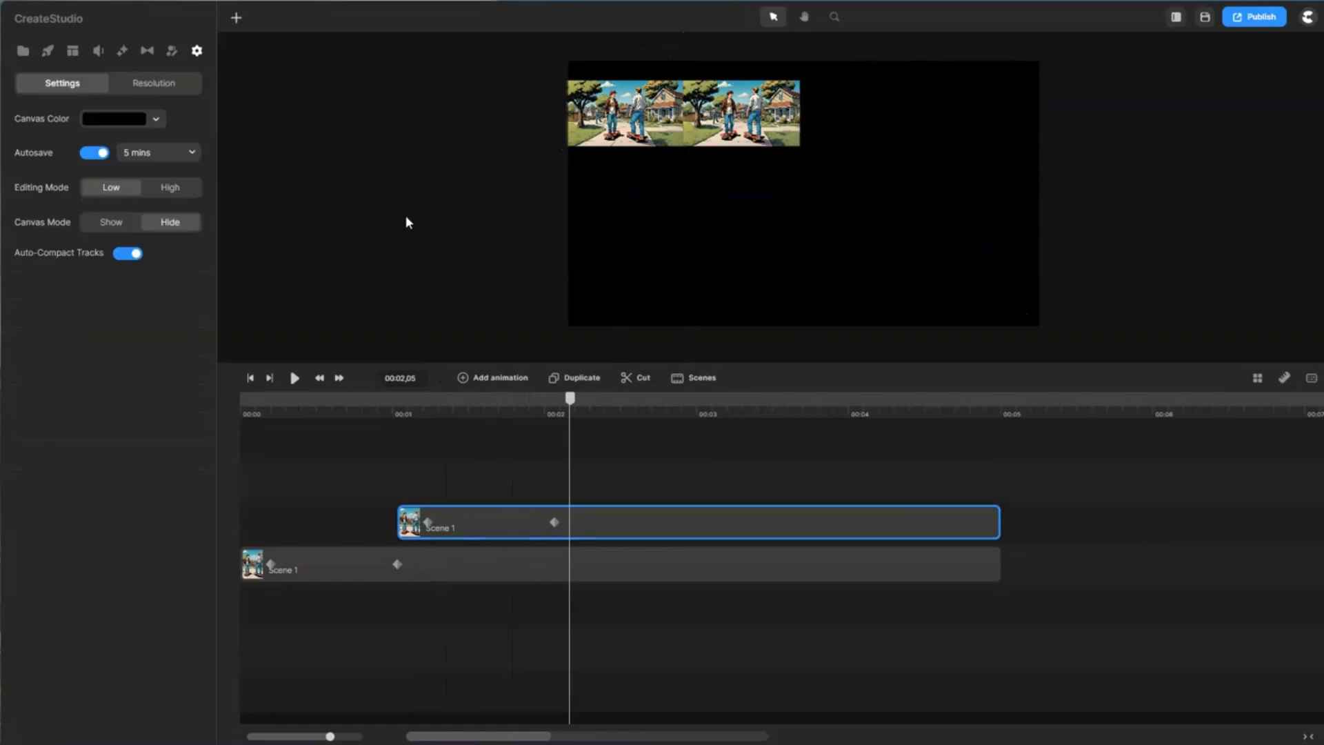
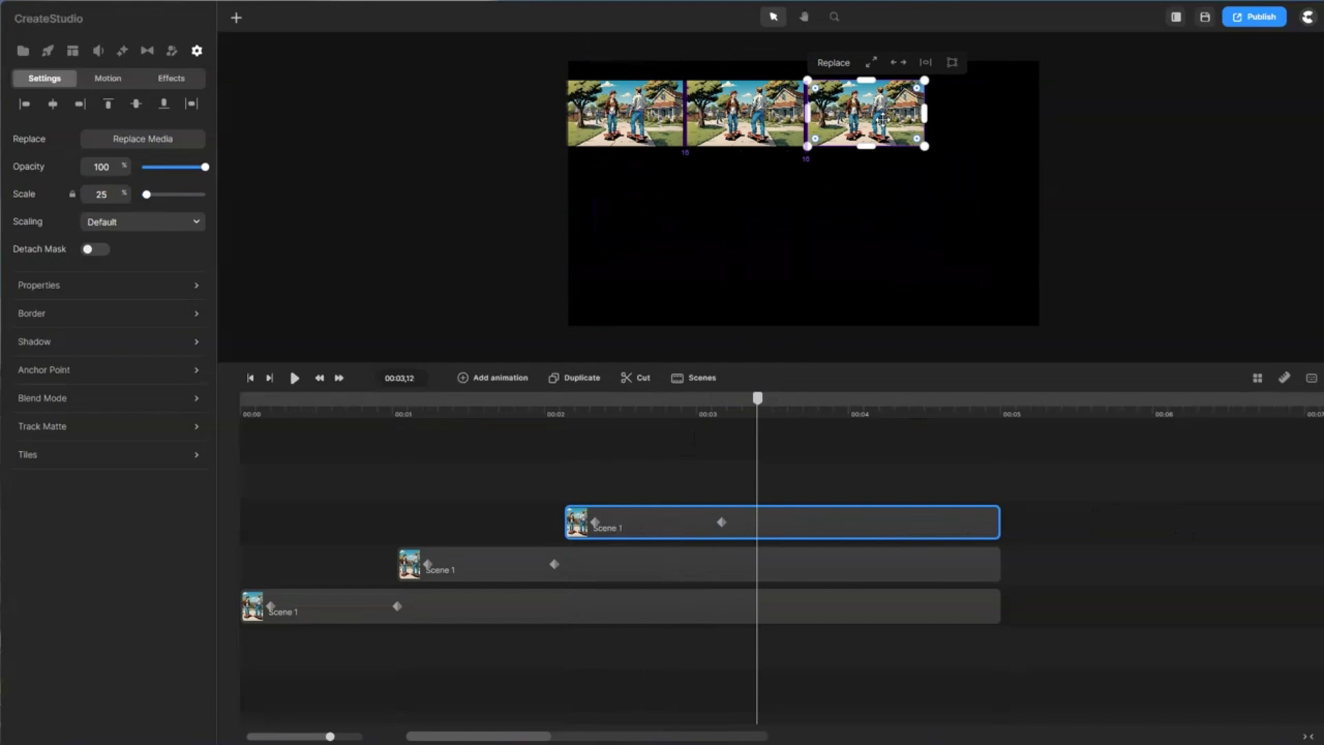
left_click_drag(883, 119, 883, 120)
- Duplicate the third Scene 1 clip, start the copy just before 00:03,09 and trim its end to match the other clips
left_click_drag(756, 408, 742, 405)
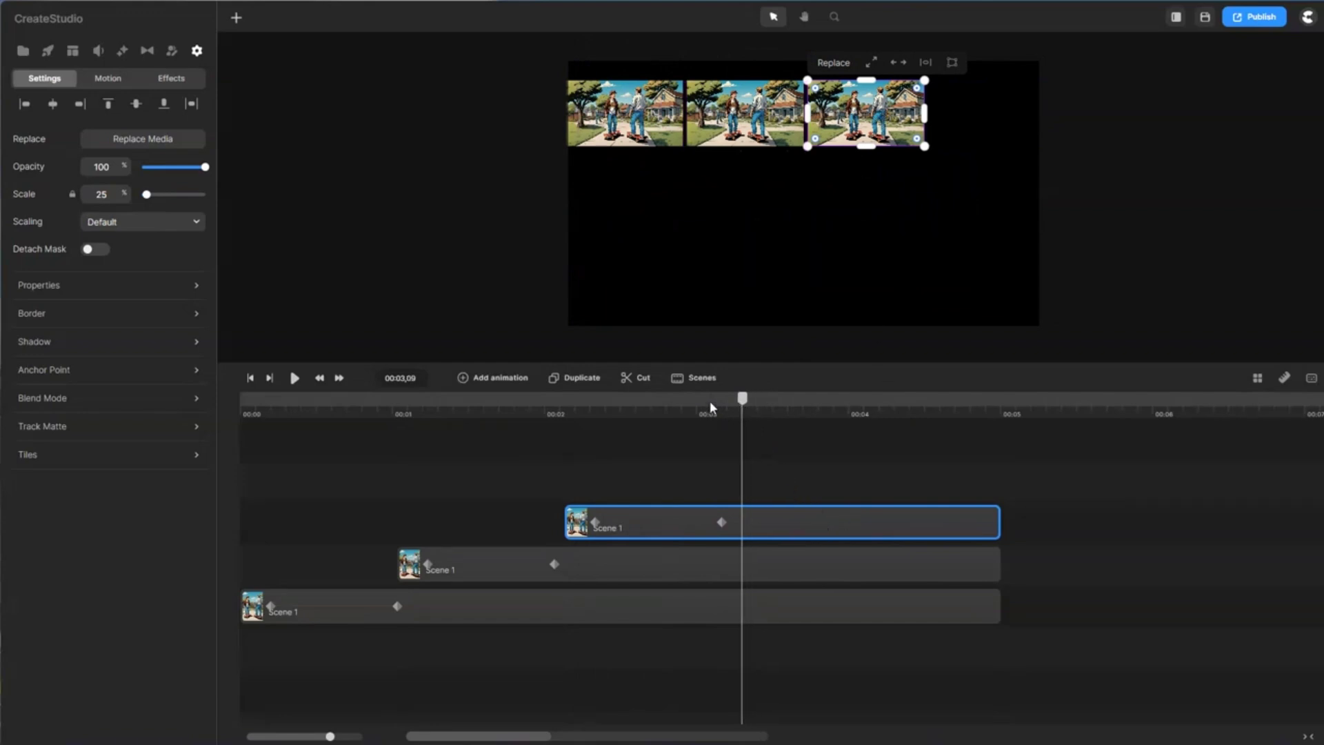
left_click(573, 380)
left_click_drag(775, 527, 945, 535)
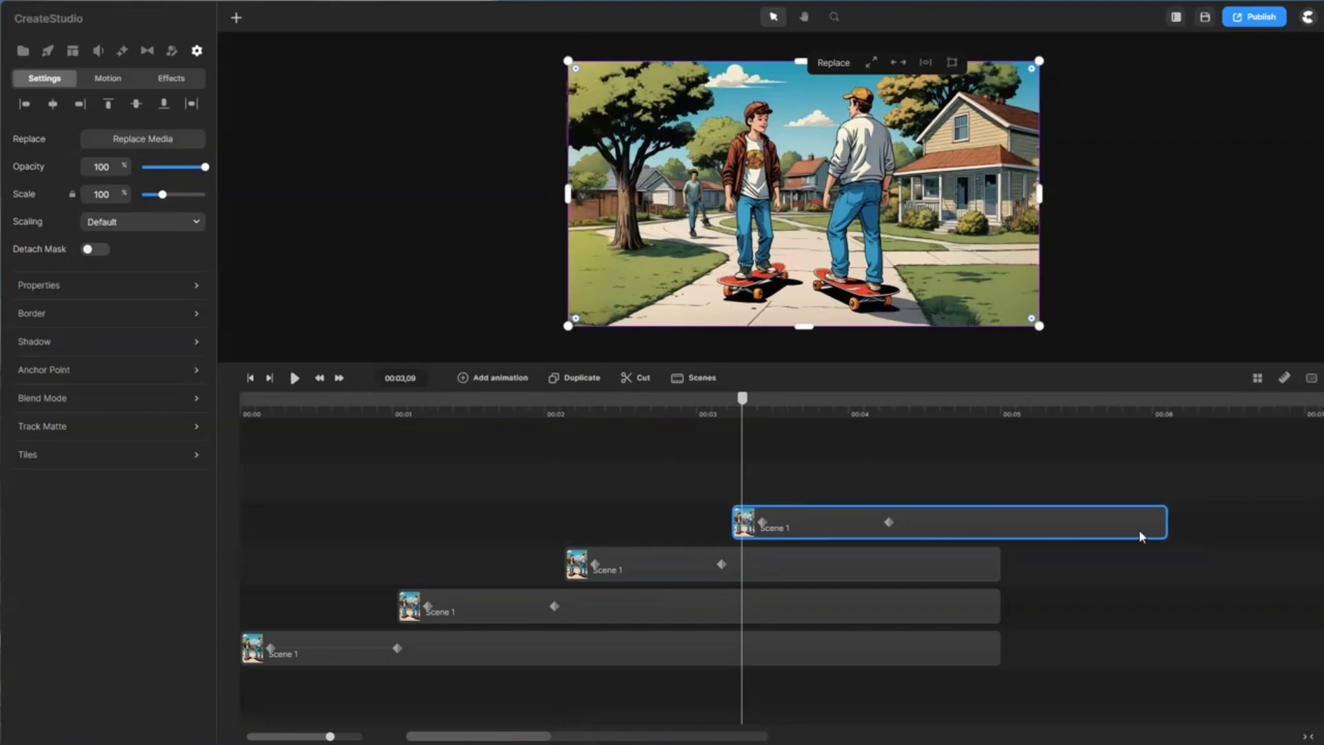
left_click_drag(1165, 522, 1001, 530)
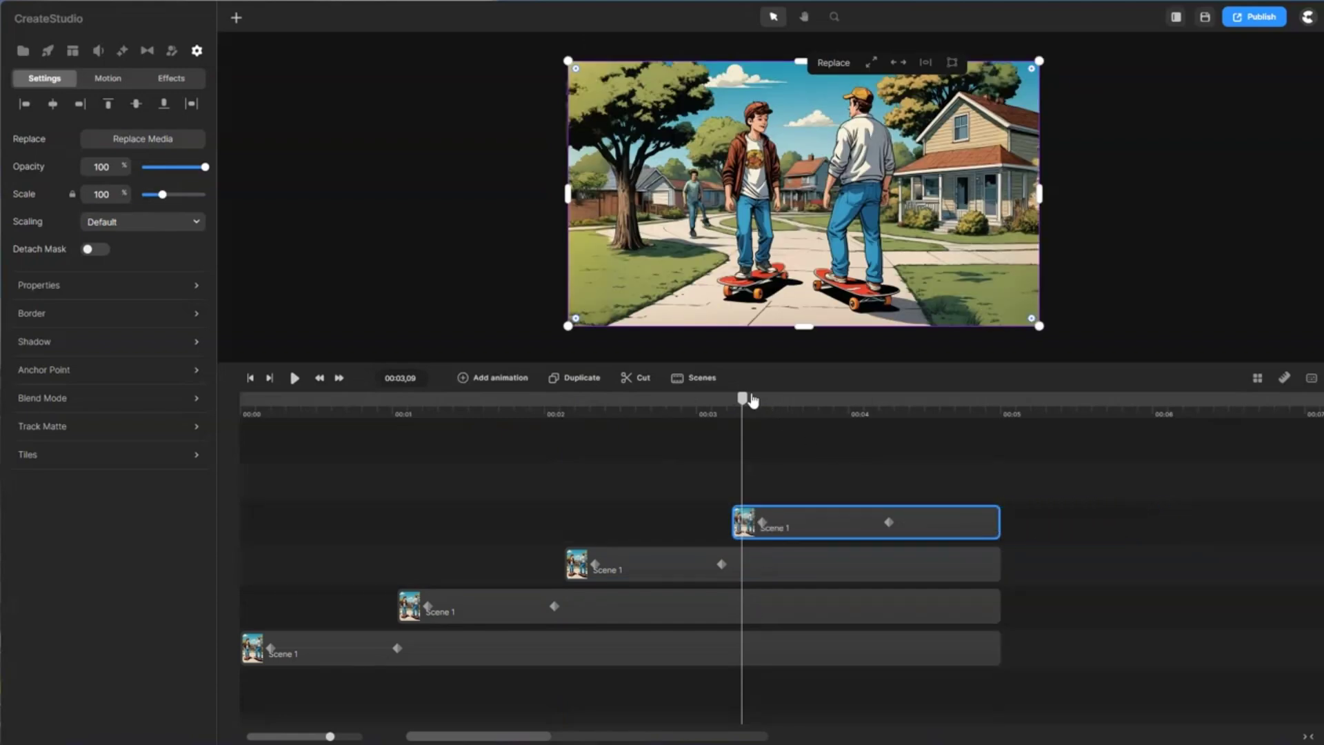
- Place the fourth shrunken image after the third in the row, working at 00:04,14
left_click_drag(745, 401, 919, 403)
left_click_drag(868, 114, 991, 112)
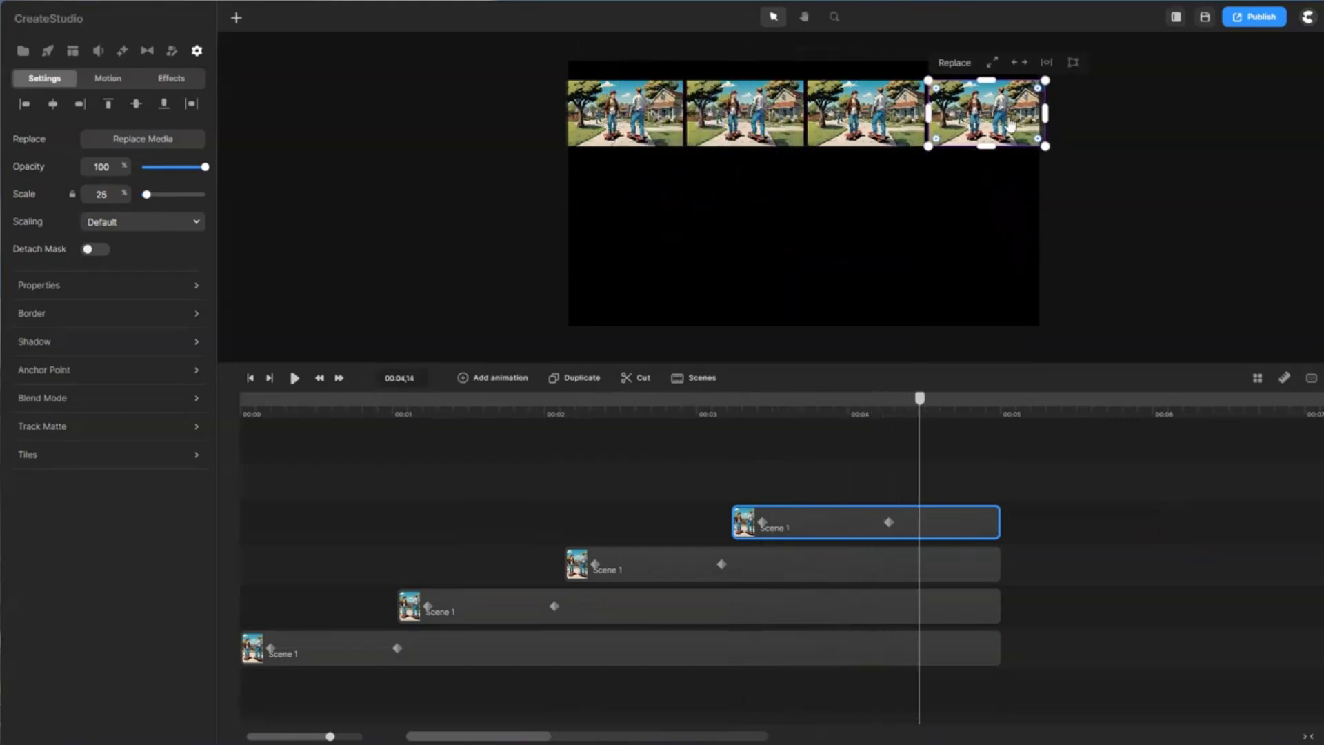
left_click(1160, 155)
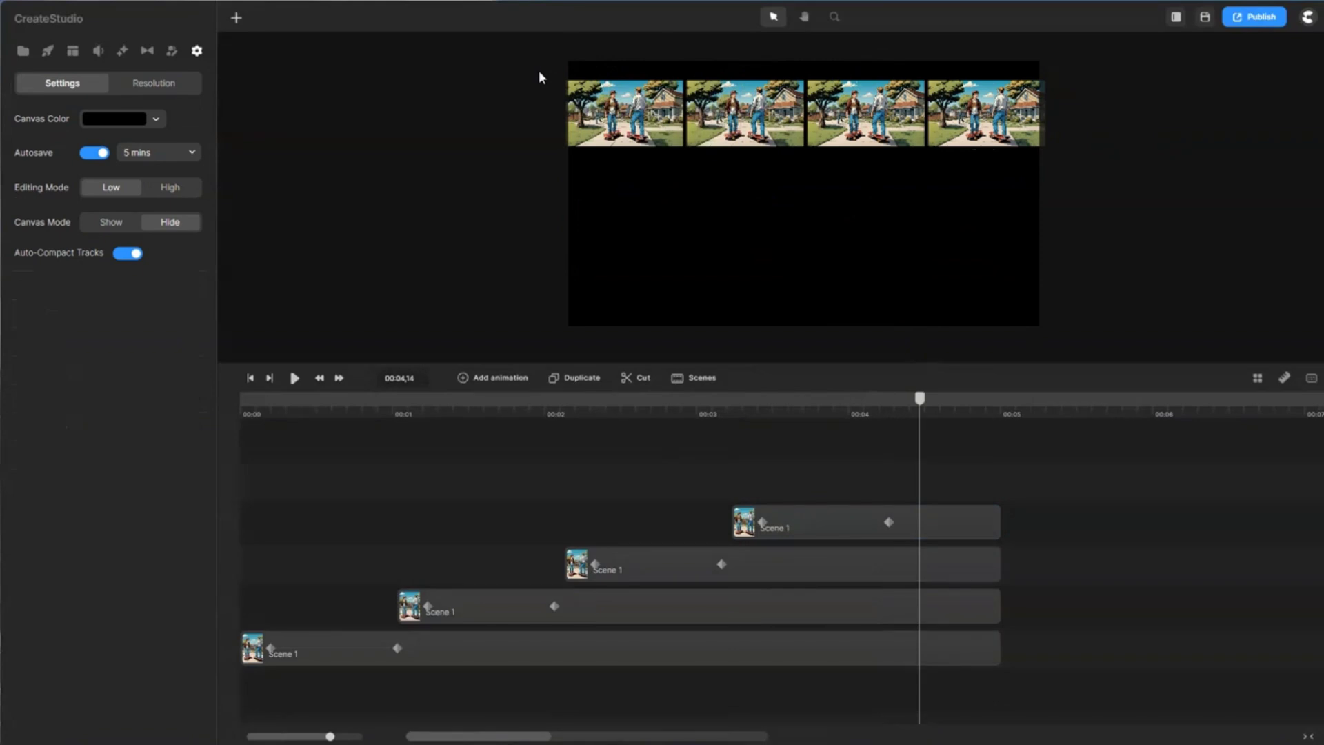
- Select all four images in the row and scale them down together to fit the canvas width
left_click_drag(542, 78, 1094, 196)
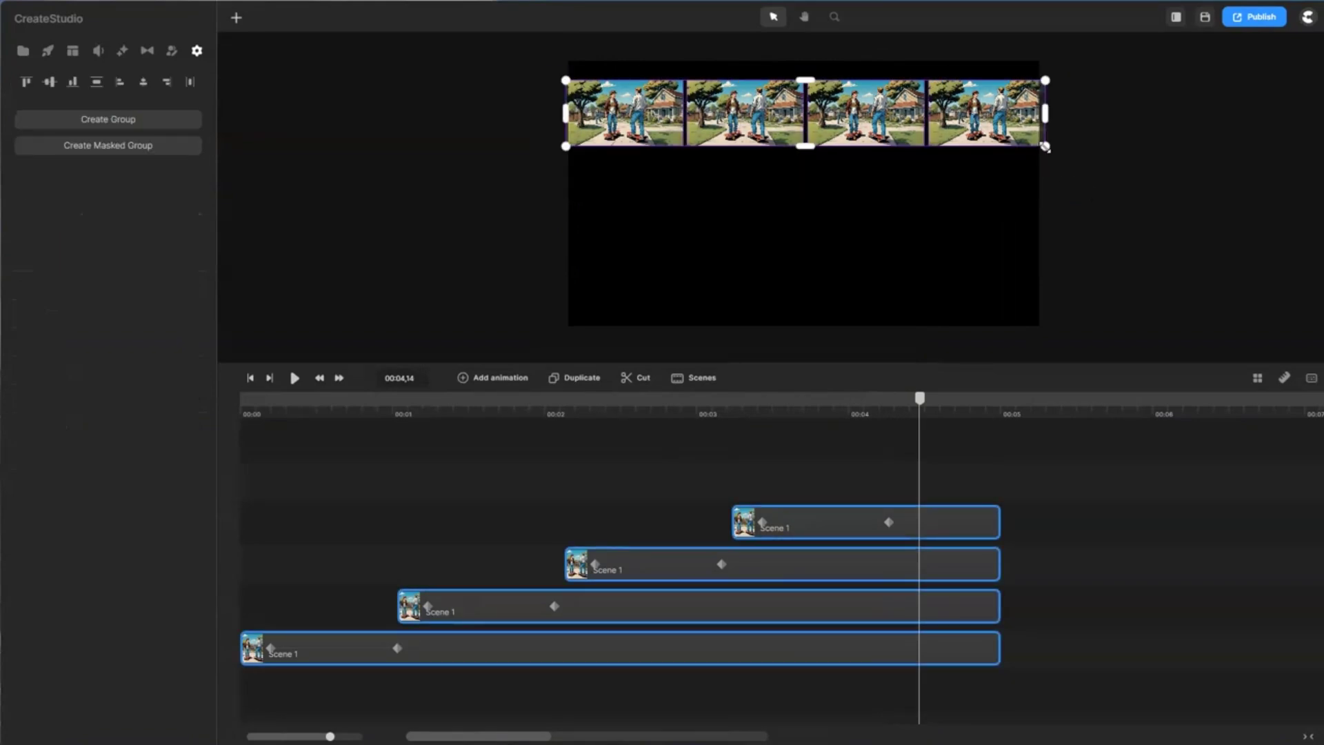
left_click_drag(1045, 147, 1039, 146)
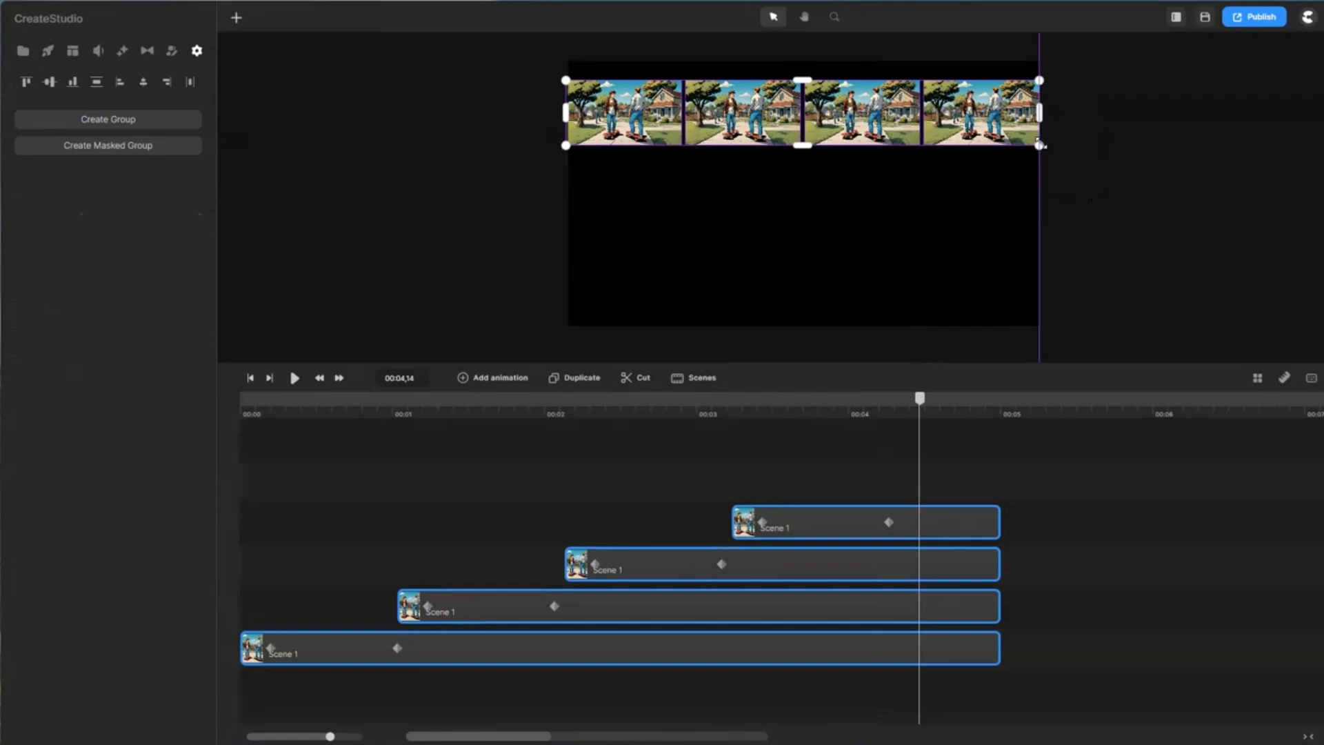
left_click(1073, 161)
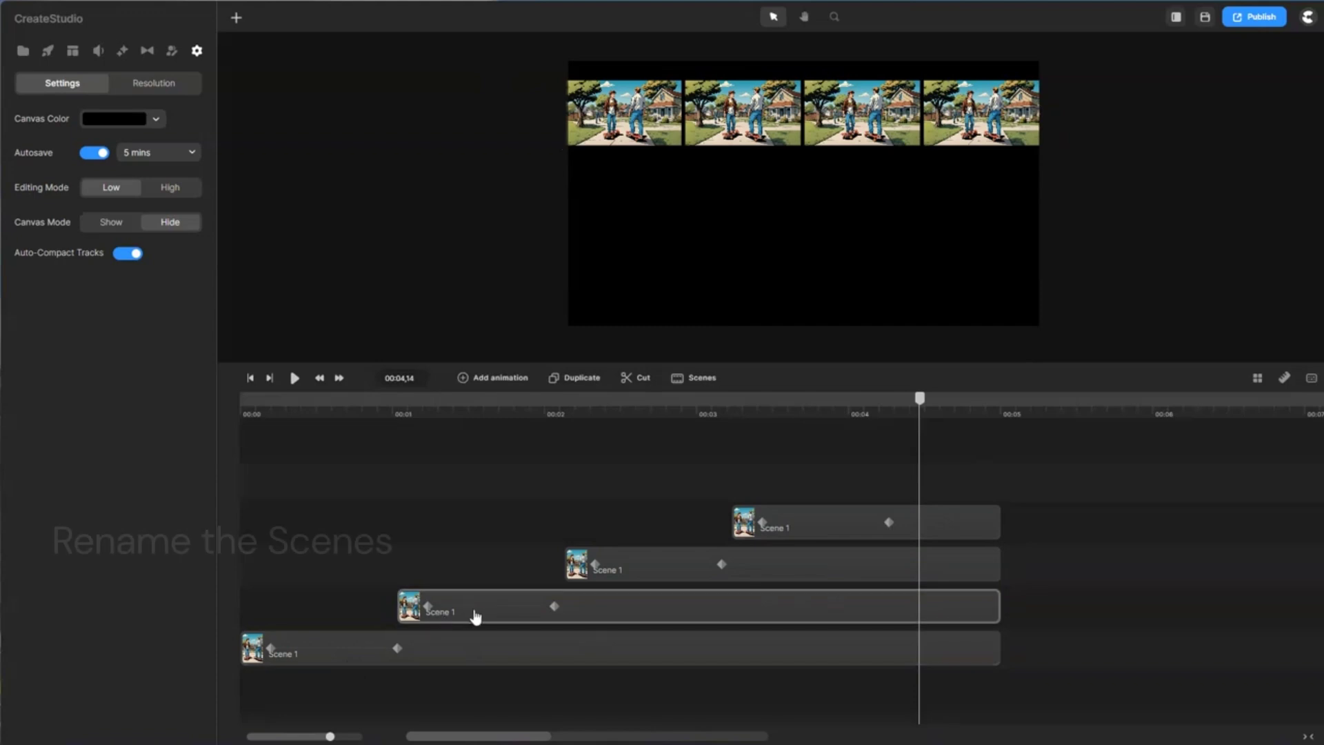
- Rename the second clip, which starts at about 00:01, as Scene 2
left_click(601, 607)
right_click(602, 605)
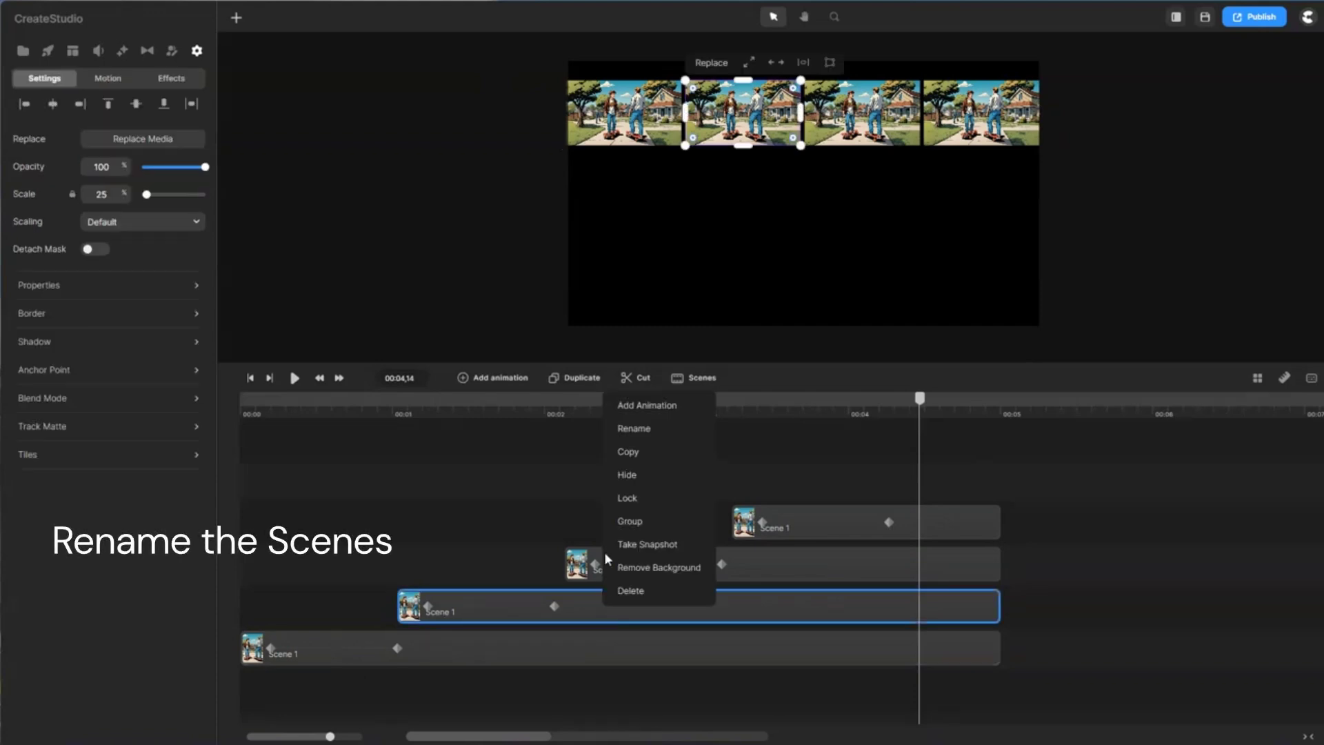
left_click(637, 430)
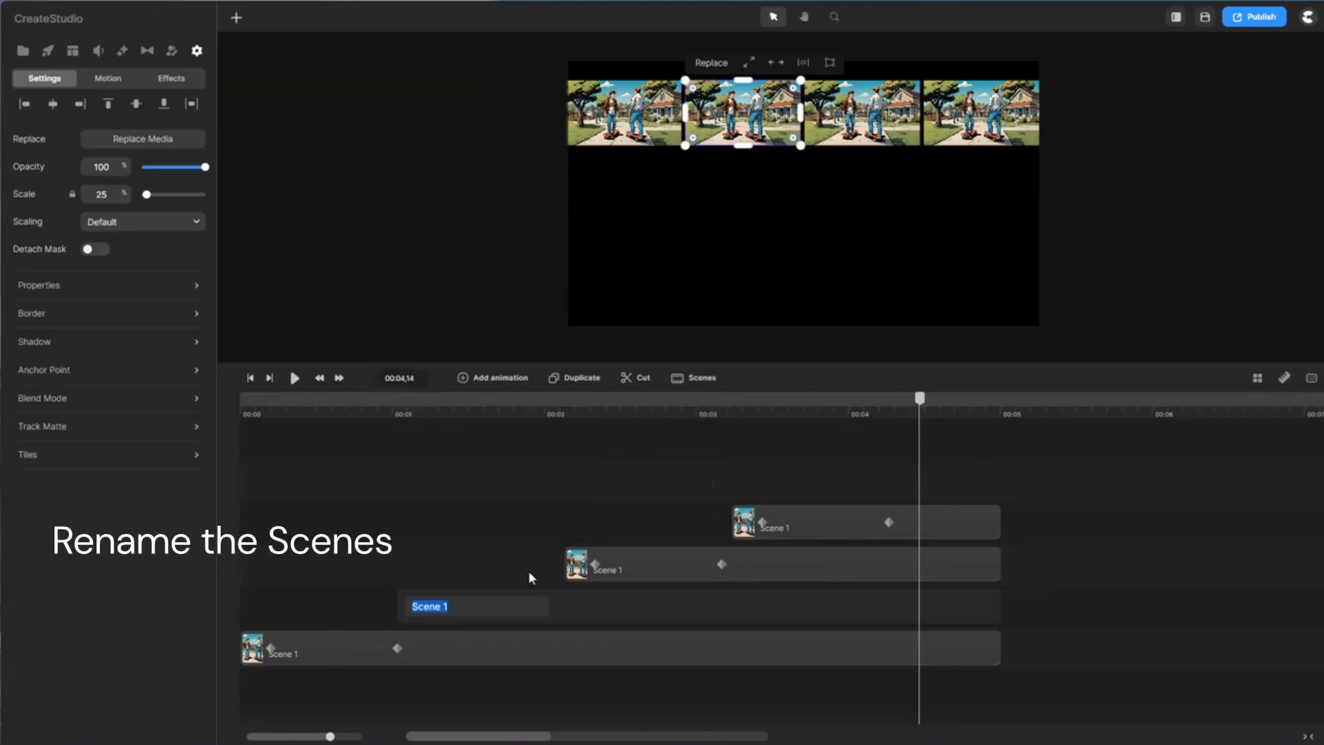
key("End")
key("BackSpace")
type("2")
- Rename the third clip, which starts just after 00:02, as Scene 3
left_click(754, 568)
right_click(754, 568)
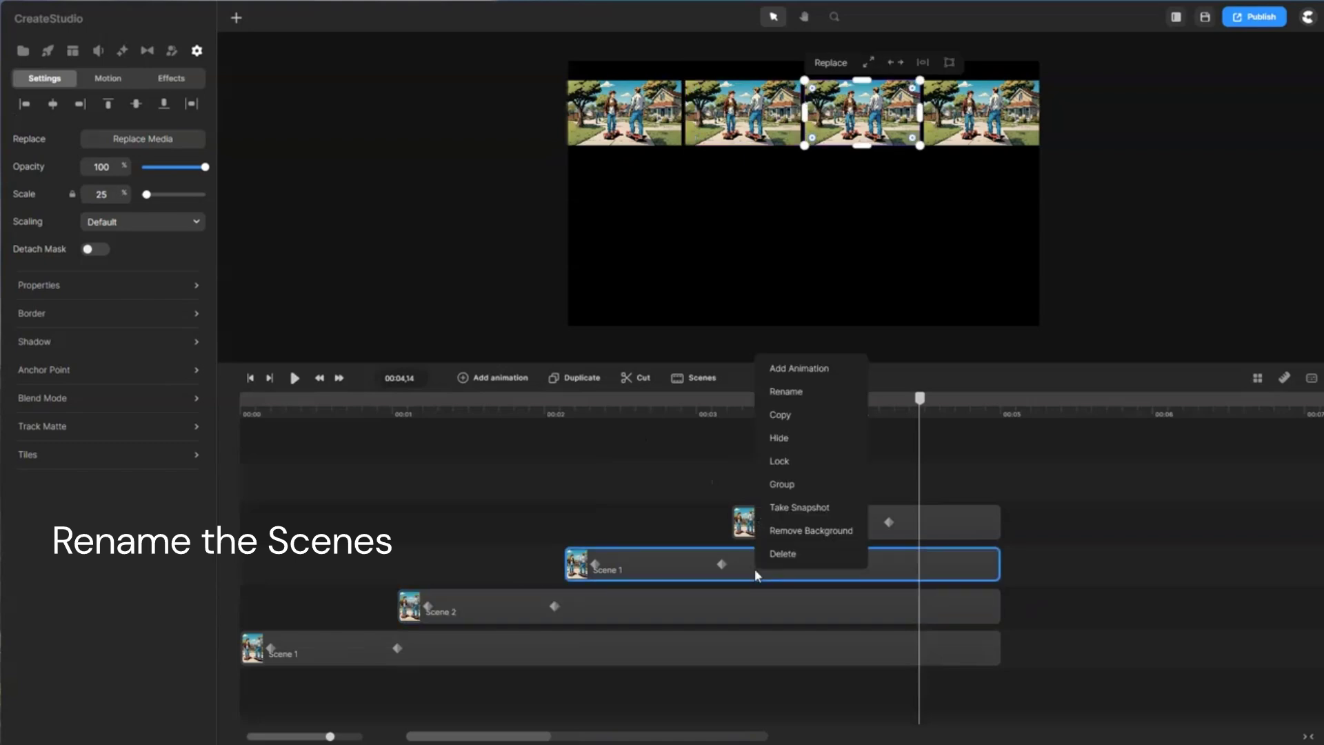
left_click(816, 392)
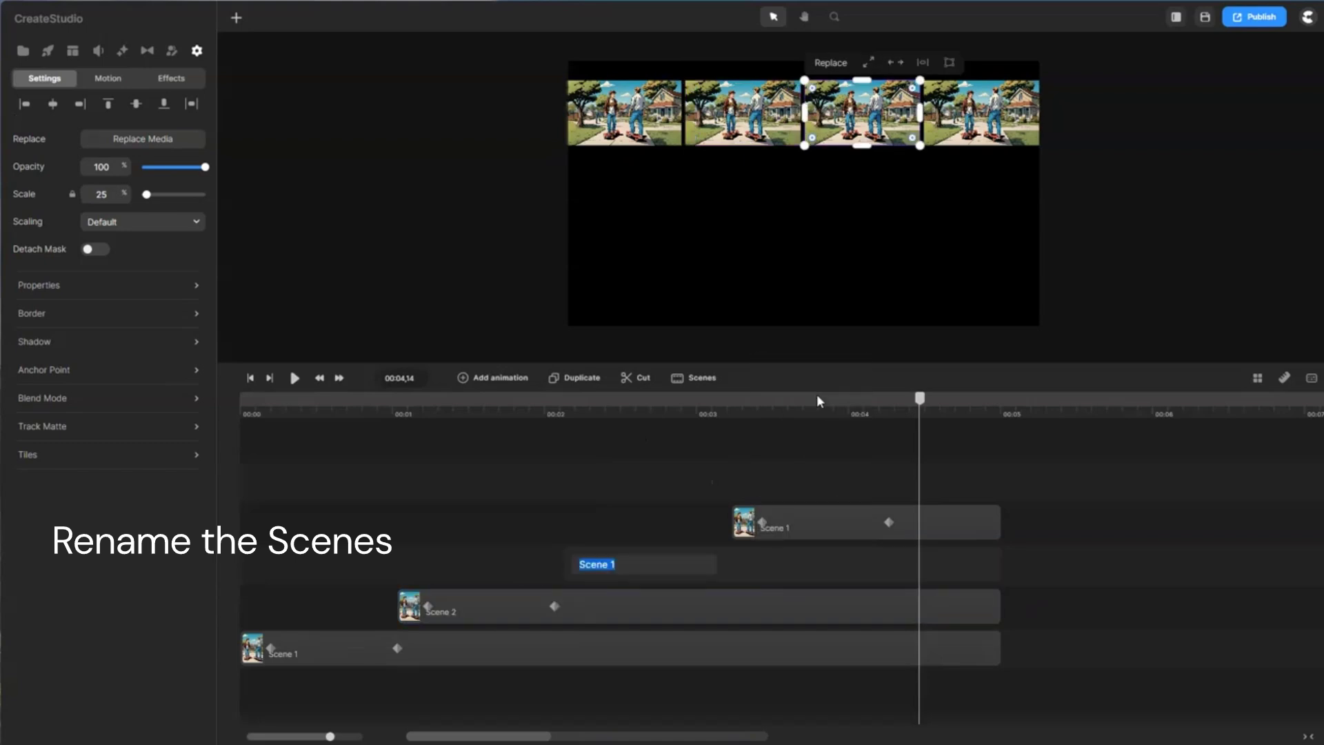
key("Right")
- Rename the fourth clip, which starts just after 00:03, as Scene 4
left_click(950, 520)
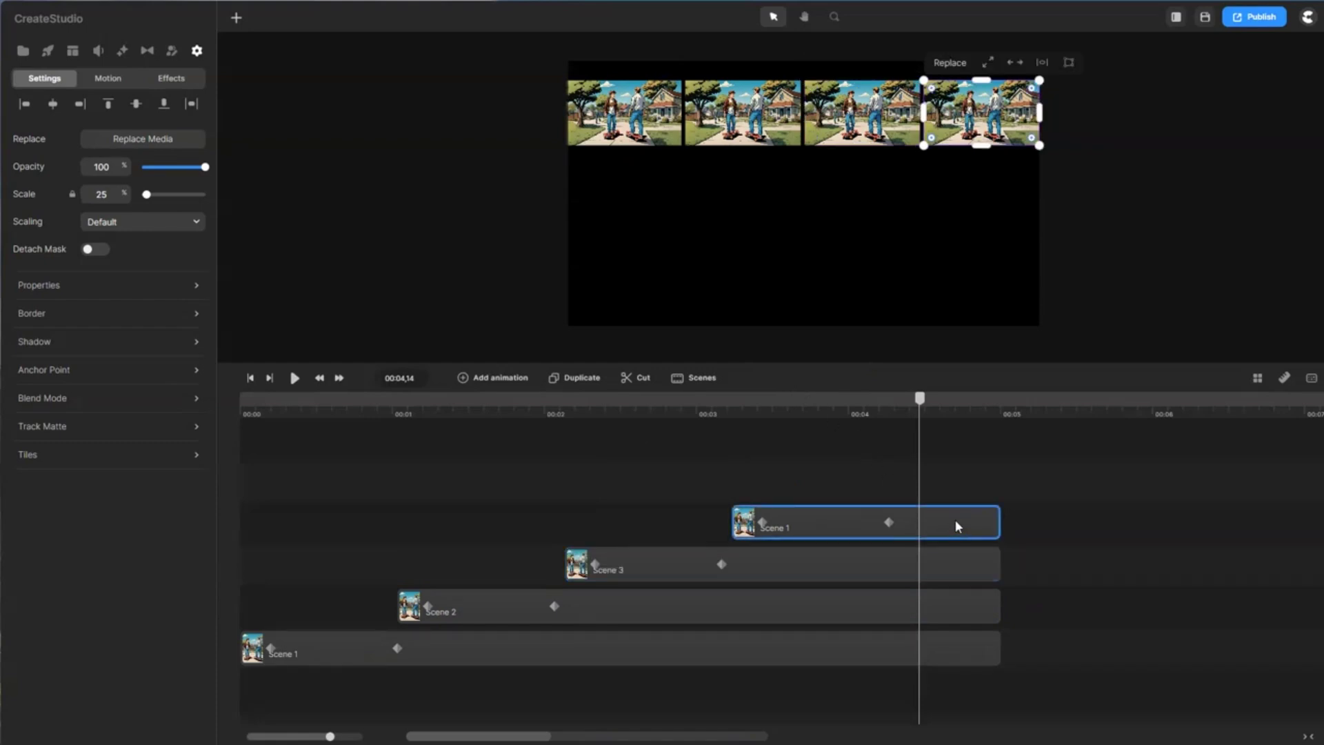
right_click(958, 517)
left_click(997, 348)
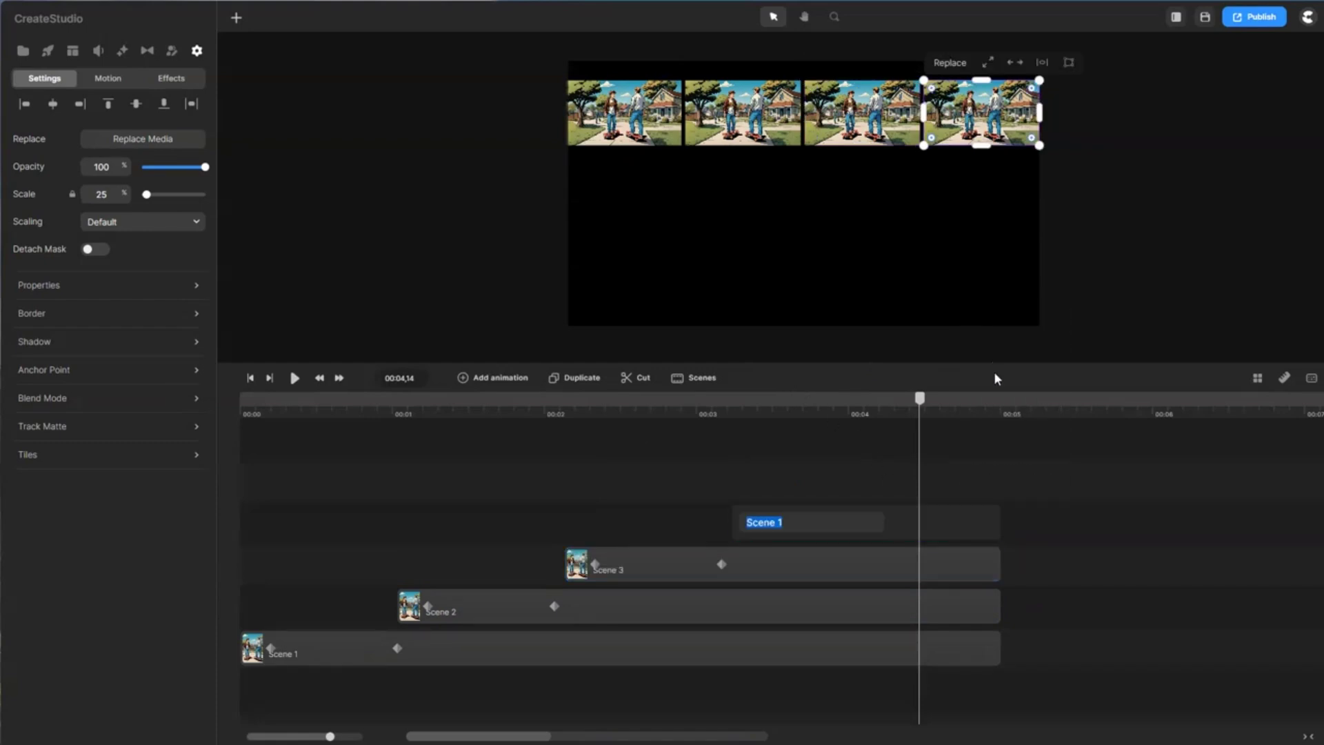
key("Right")
type("4")
left_click(949, 454)
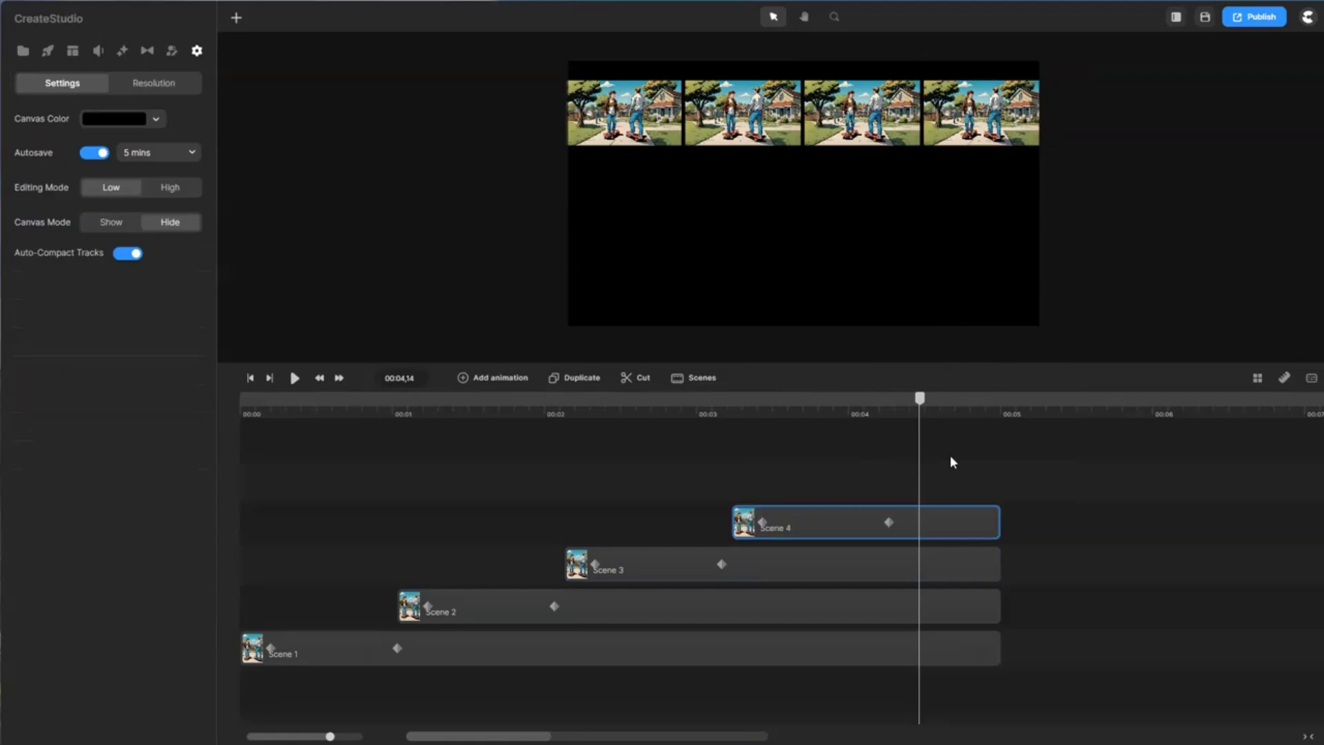
- Replace the Scene 2 clip's media with the library image of three young men in a skate park
left_click(324, 407)
left_click(346, 660)
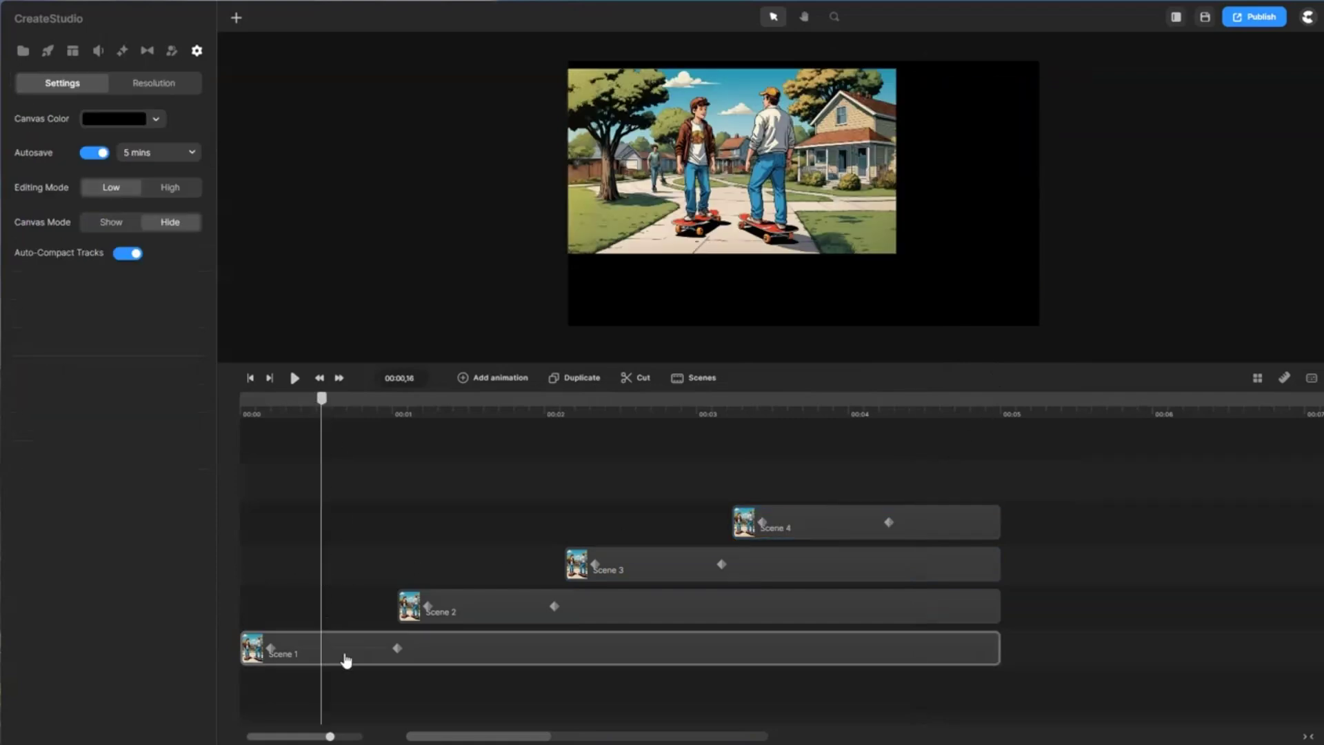
left_click(447, 648)
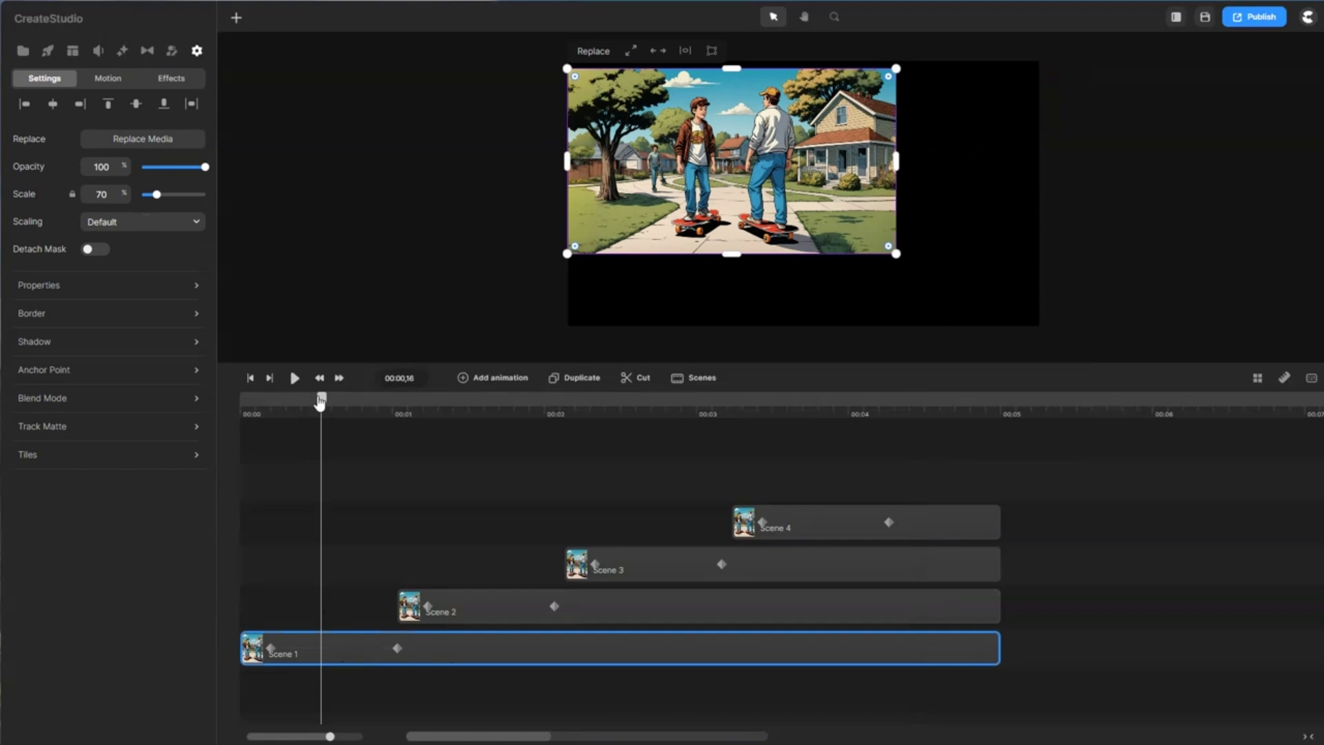
left_click_drag(320, 402, 415, 435)
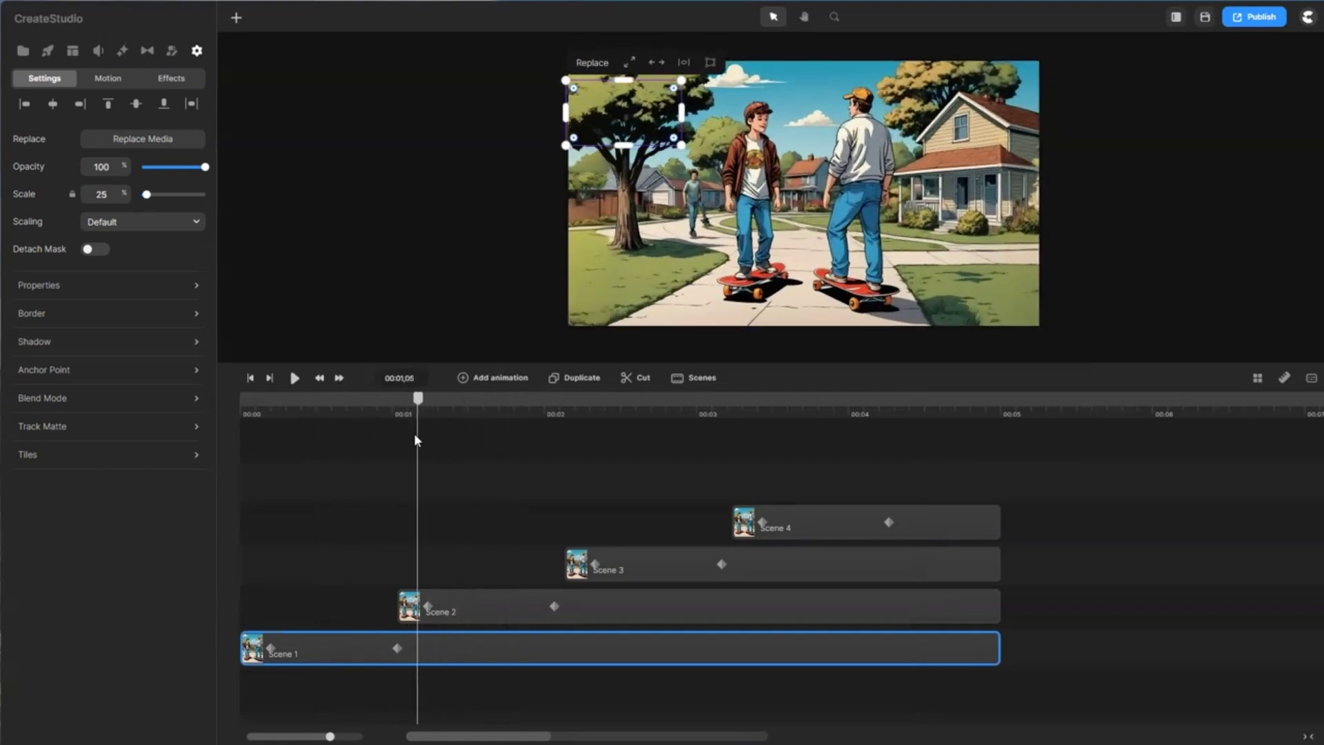
left_click(637, 611)
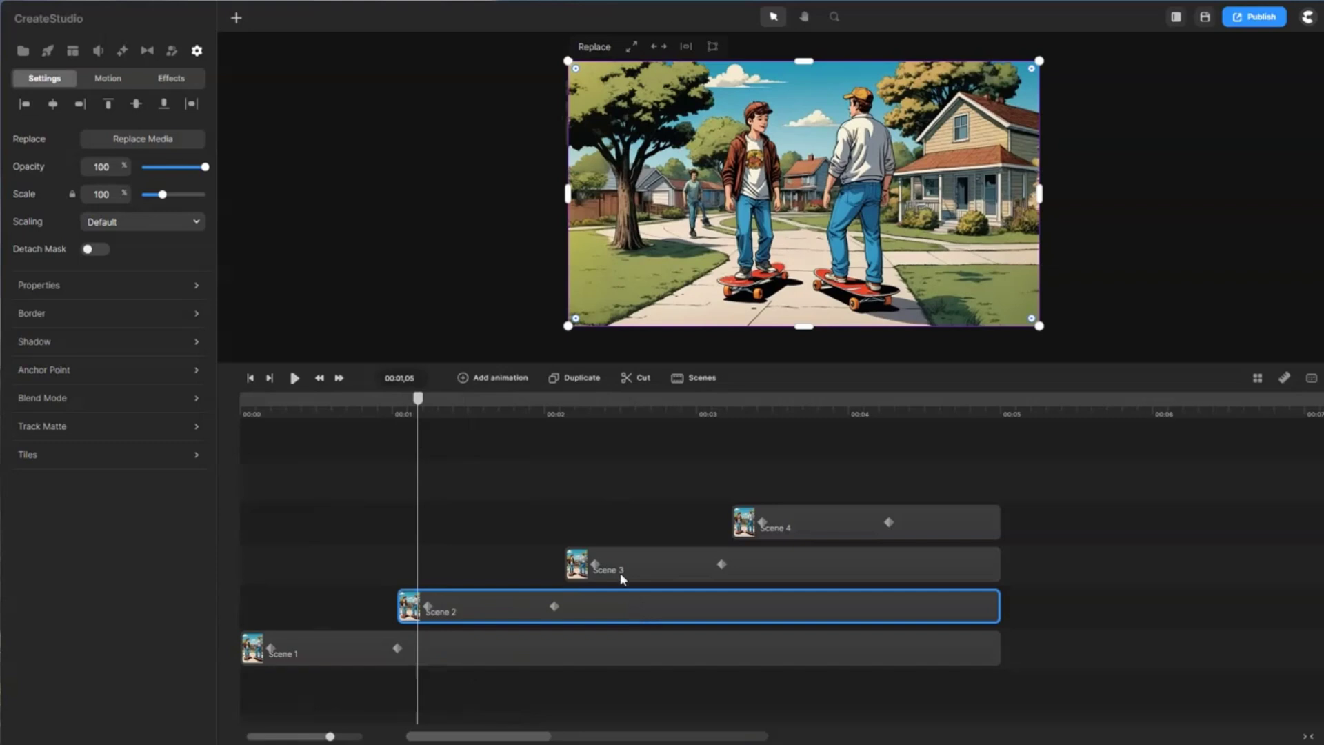
left_click(142, 140)
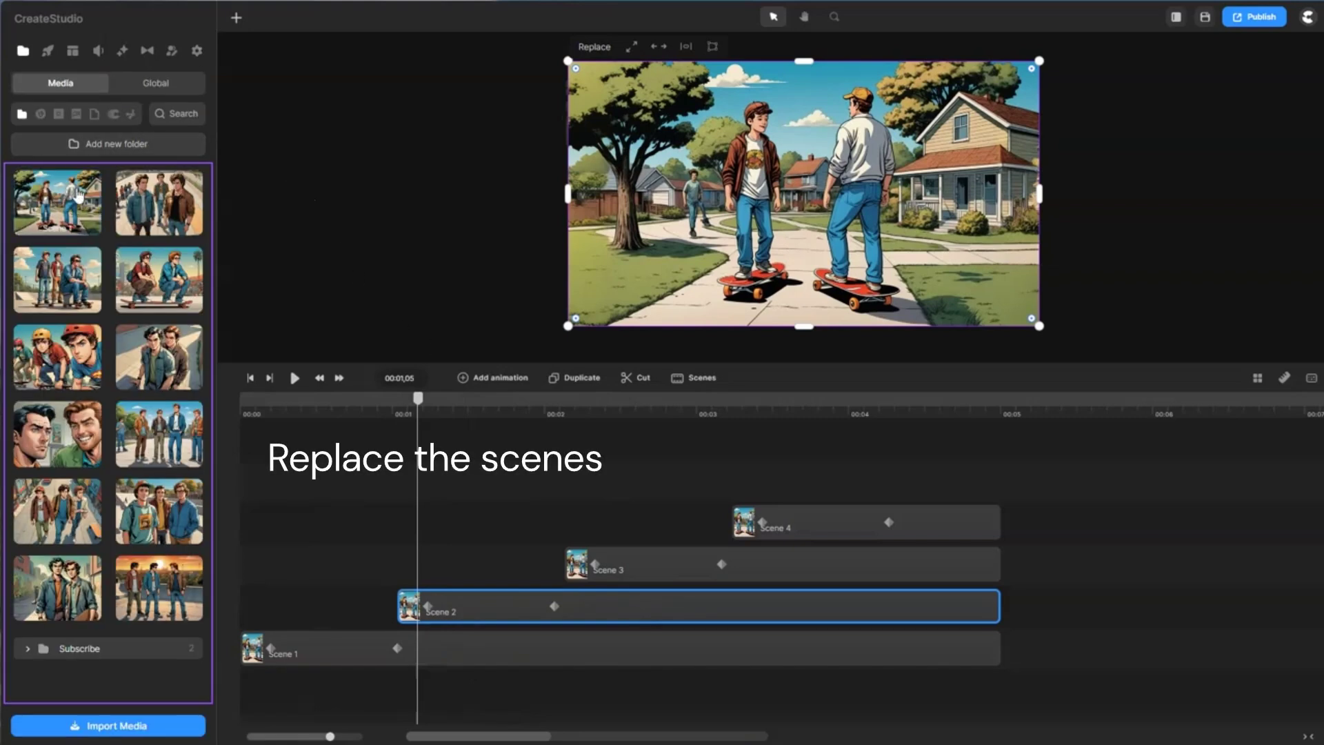
left_click(155, 207)
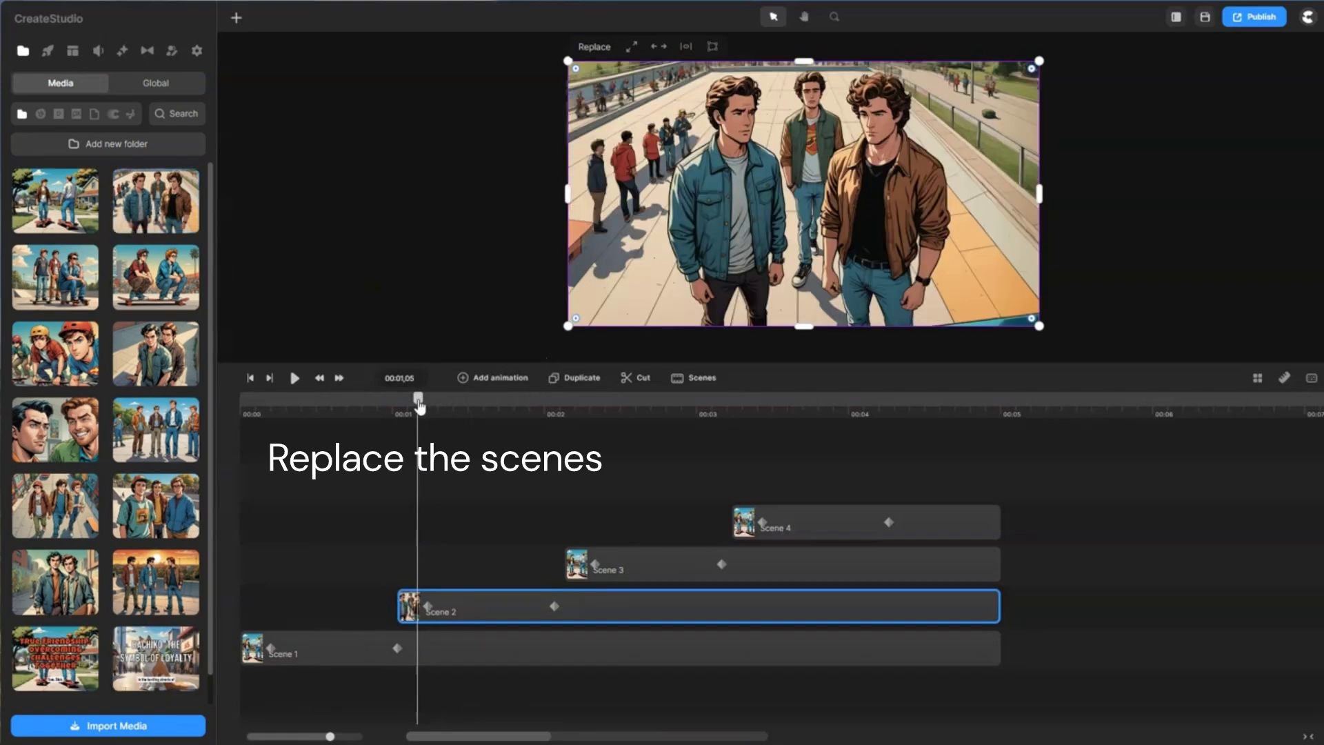
- Replace the Scene 3 clip's media with the library image of two boys standing beside a seated young man in sunglasses
left_click_drag(419, 405, 578, 421)
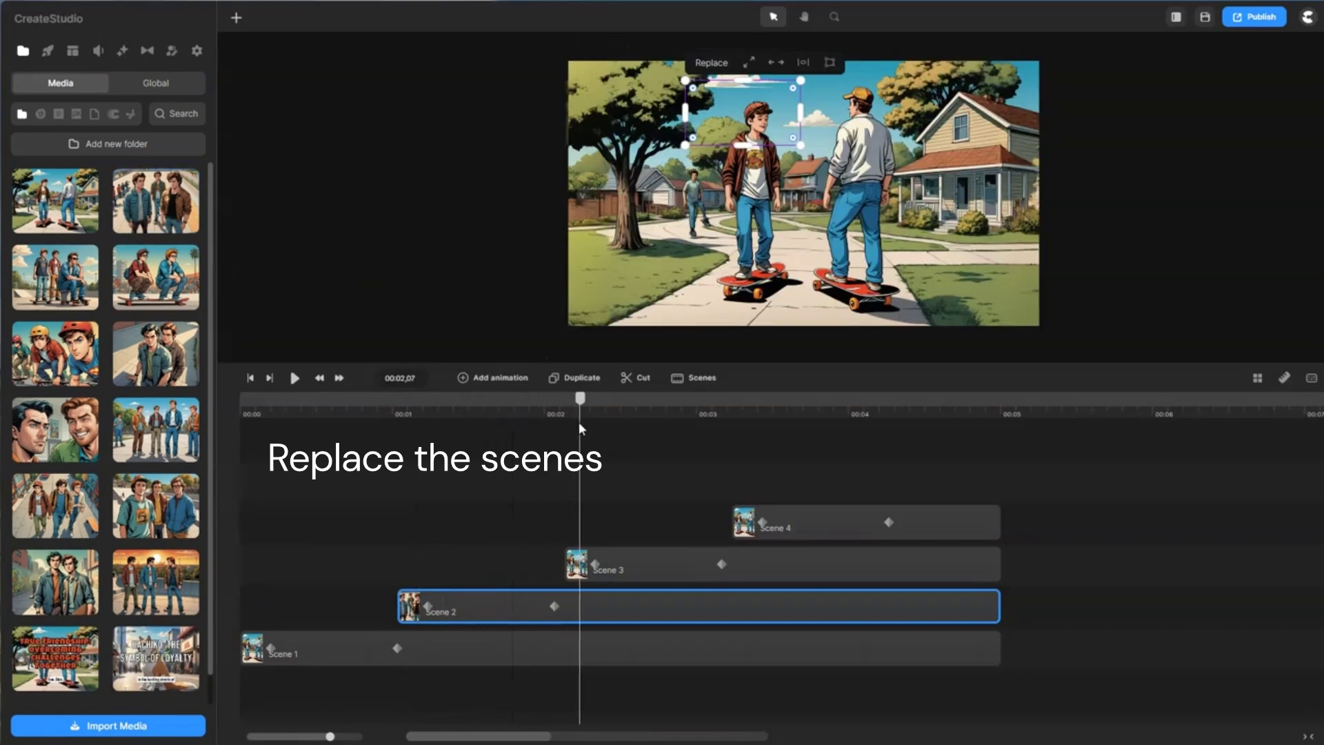
left_click(576, 565)
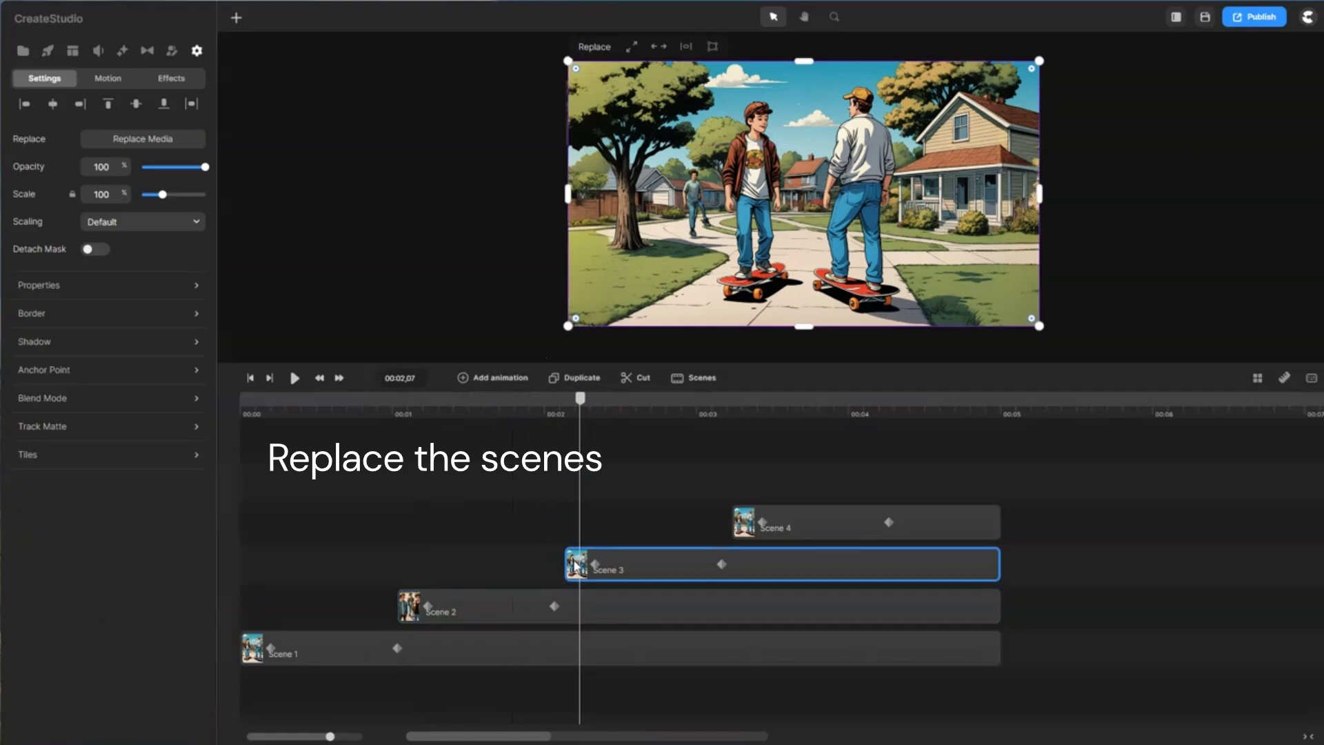
left_click(151, 142)
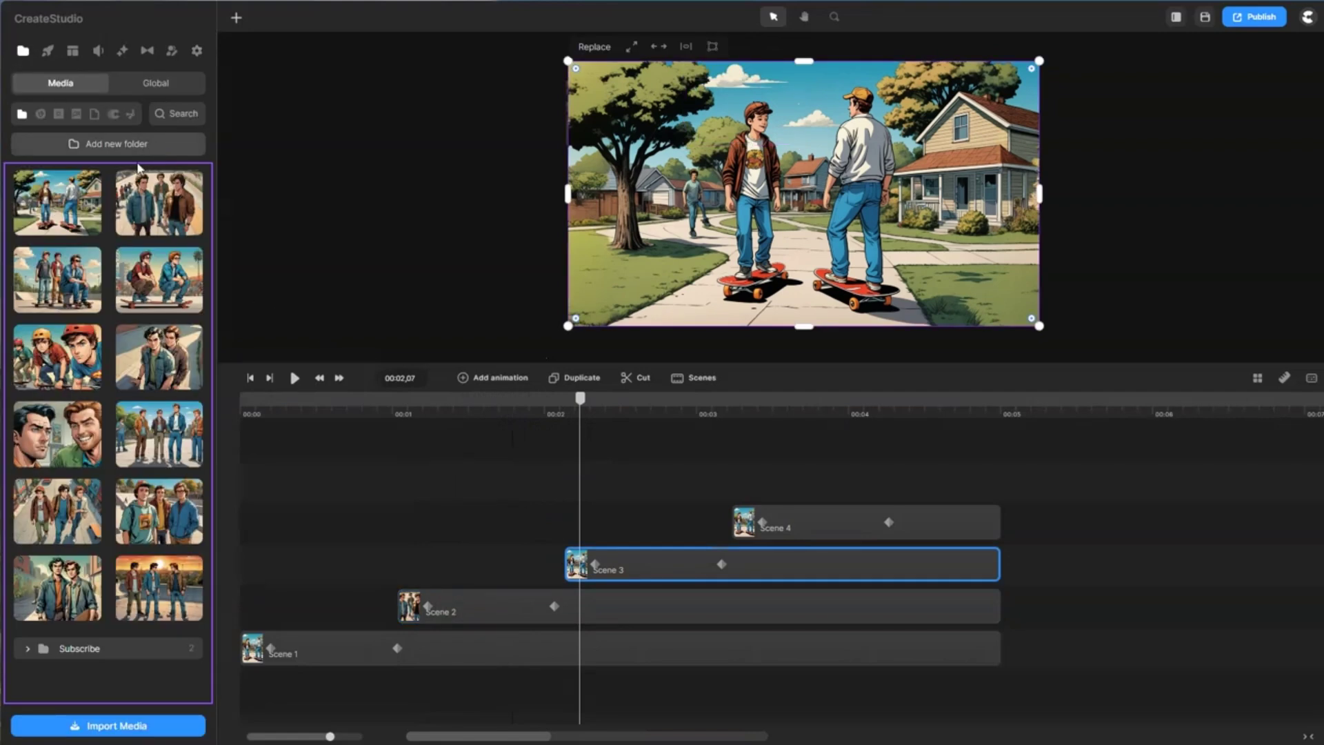
left_click(66, 277)
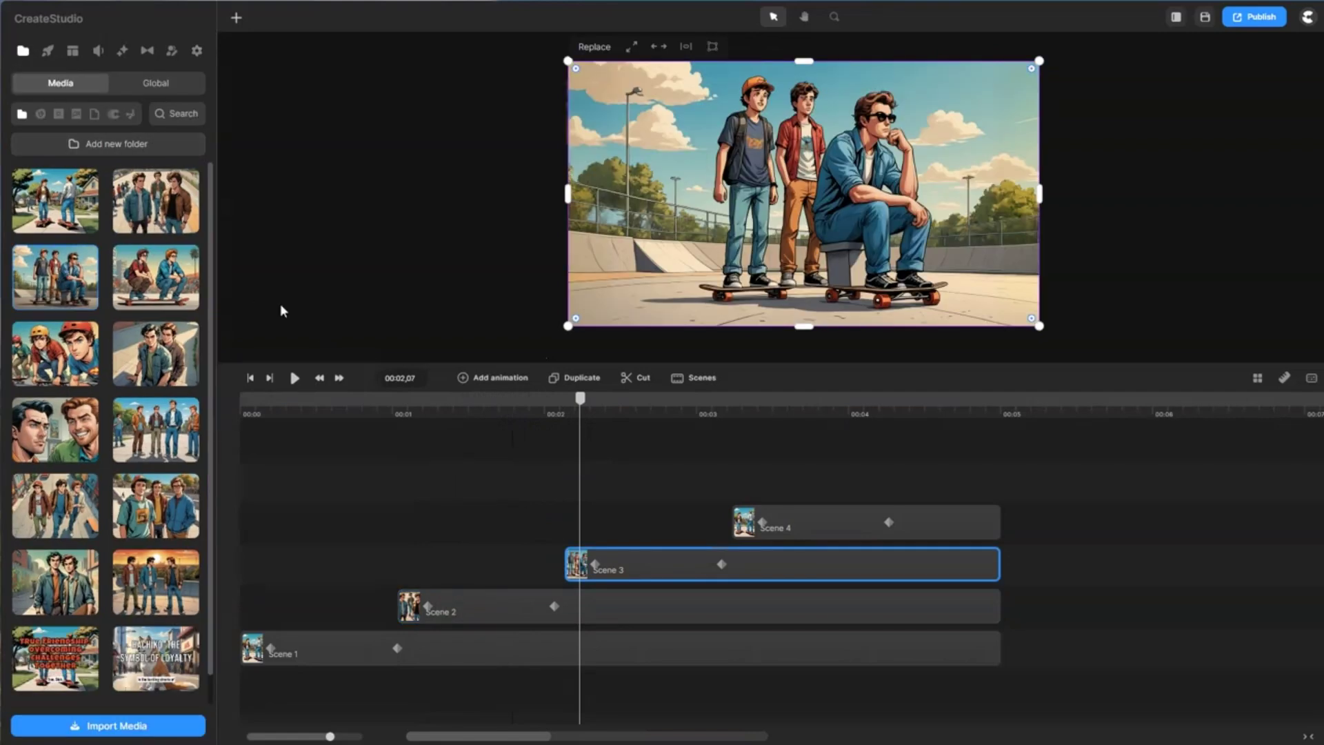
- Replace the Scene 4 clip's media with the library image of two young men crouching on one skateboard
left_click_drag(581, 406, 746, 431)
left_click(752, 524)
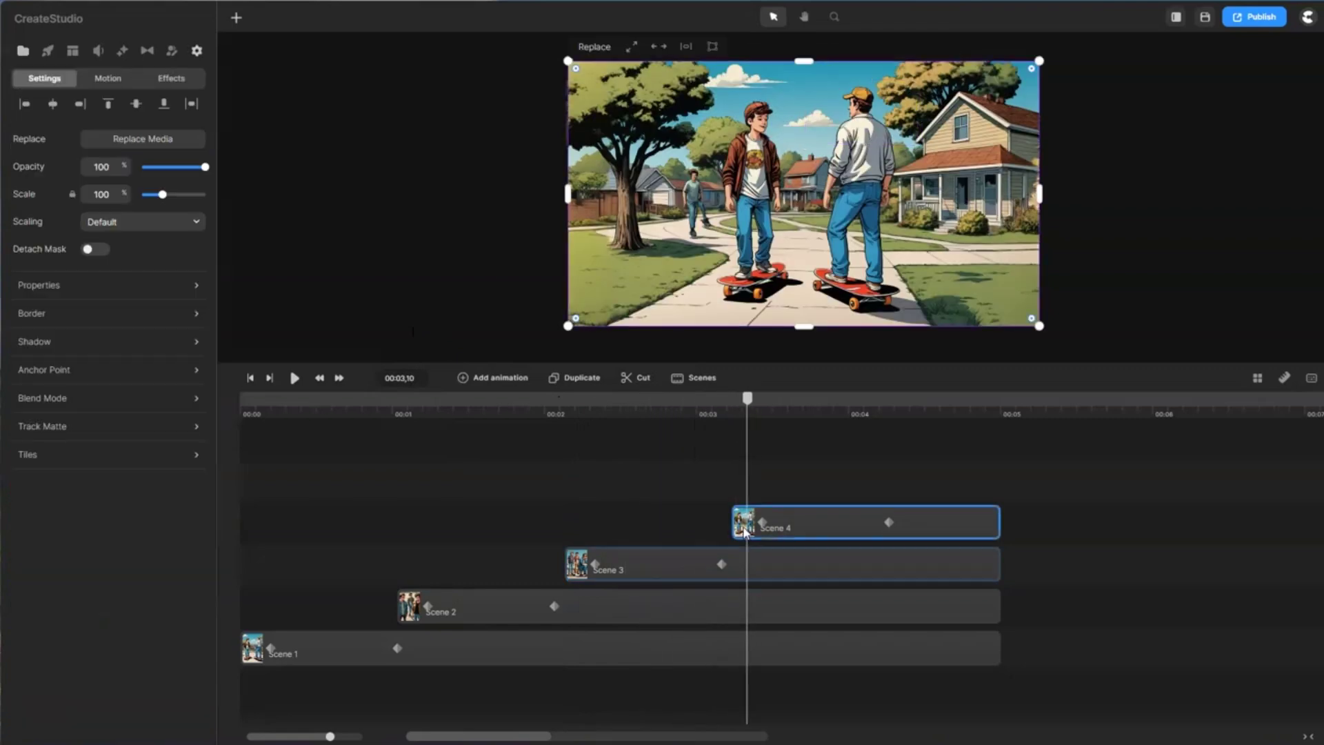
left_click(112, 140)
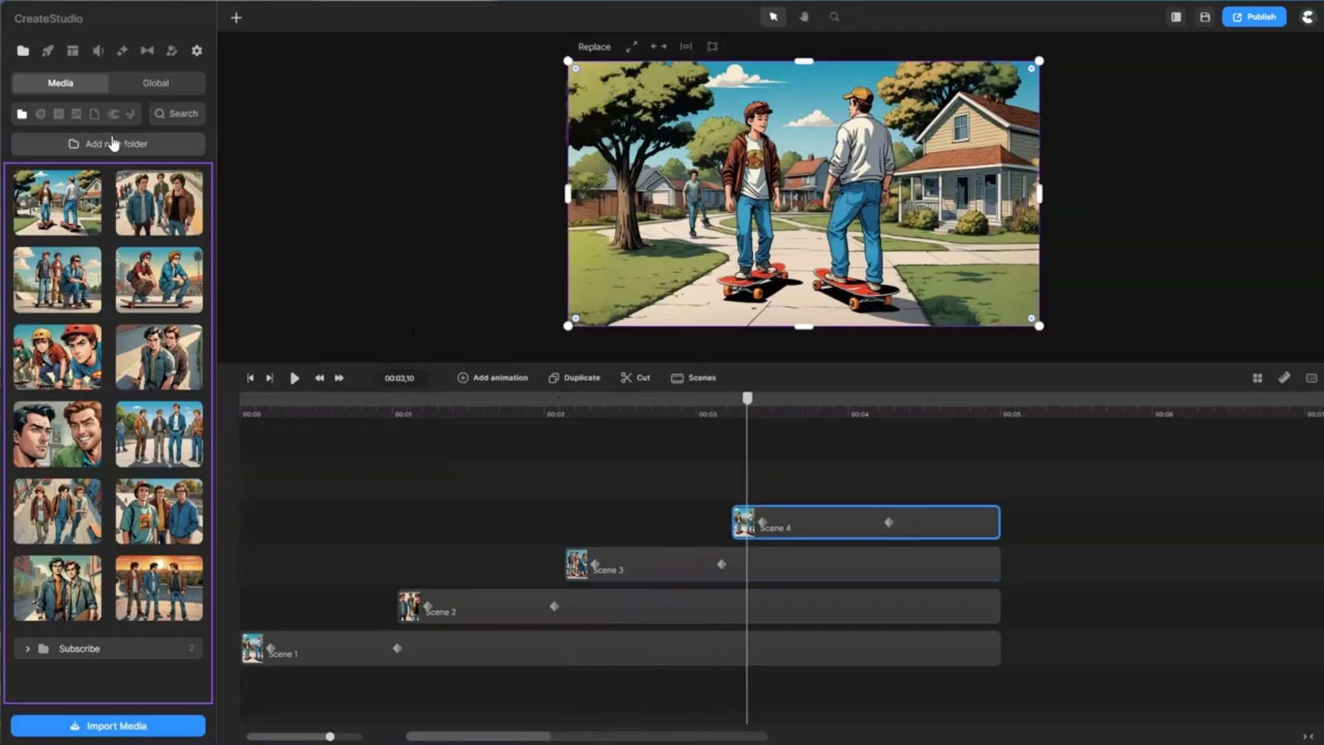
left_click(154, 286)
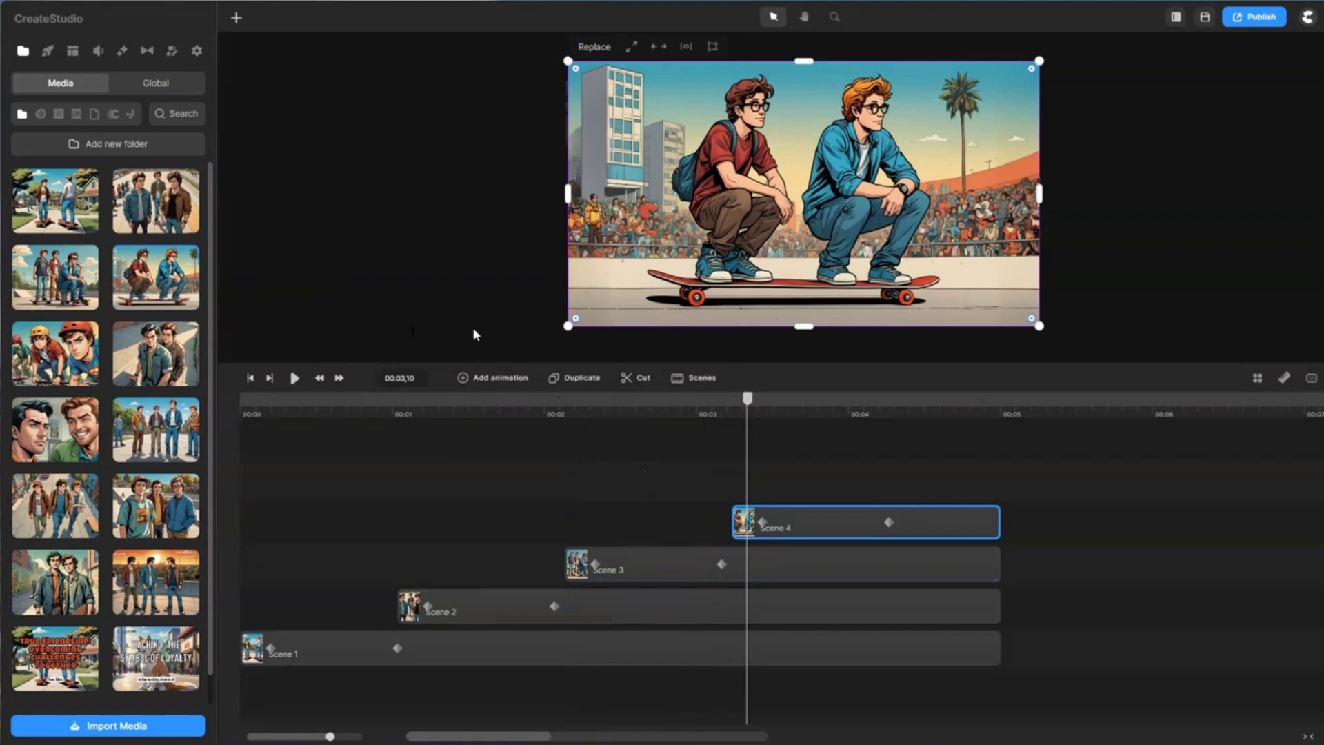
- Check the finished row of four images at 00:04,15 and group the four scene clips
left_click_drag(750, 404, 928, 455)
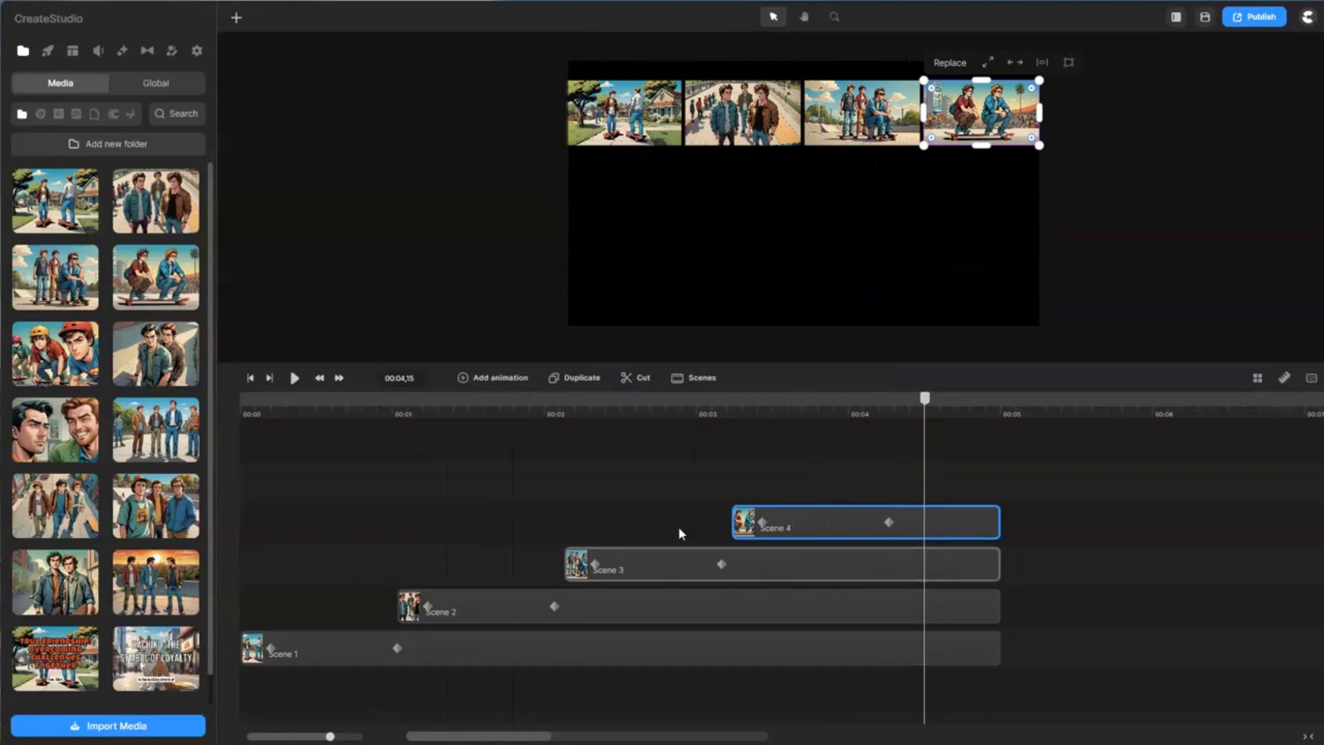
left_click_drag(582, 449, 1015, 603)
key("ctrl+g")
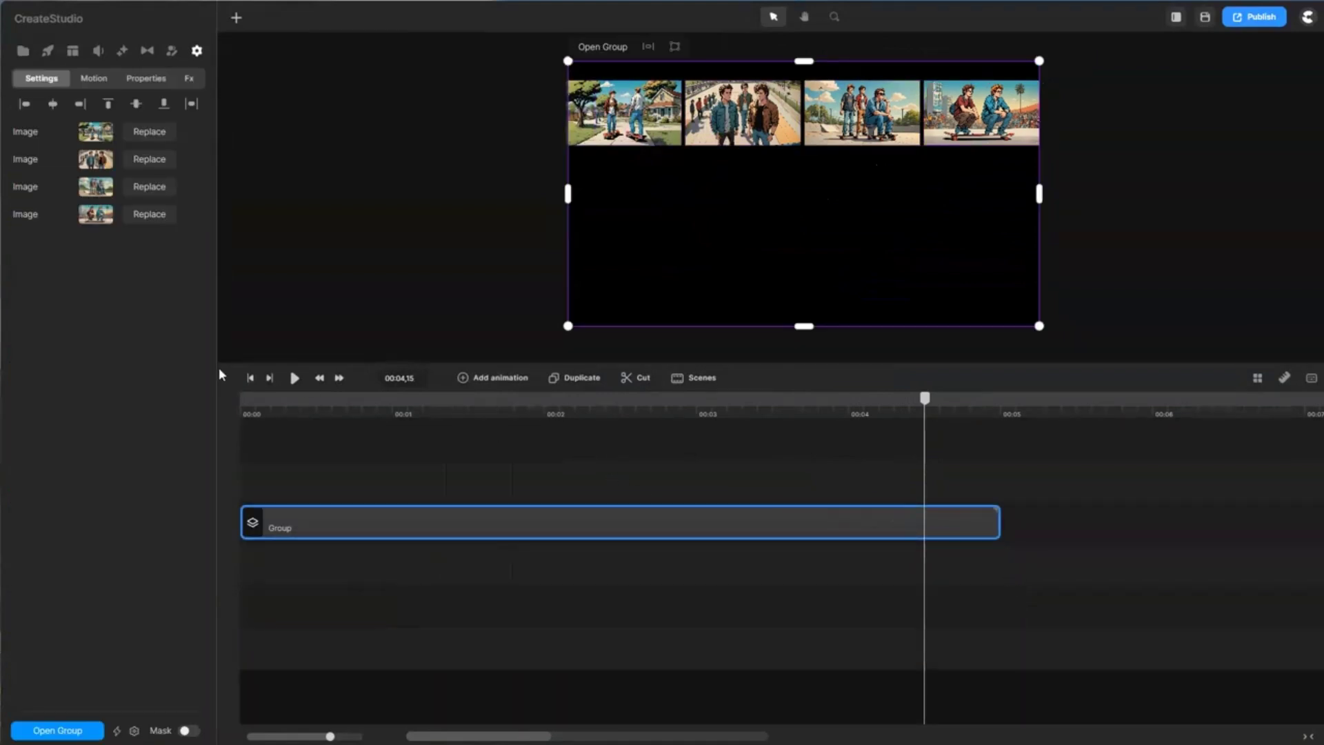
- Place the video True Friendship Overcoming Challenges Together on the track below the group, starting at 00:00
left_click(248, 380)
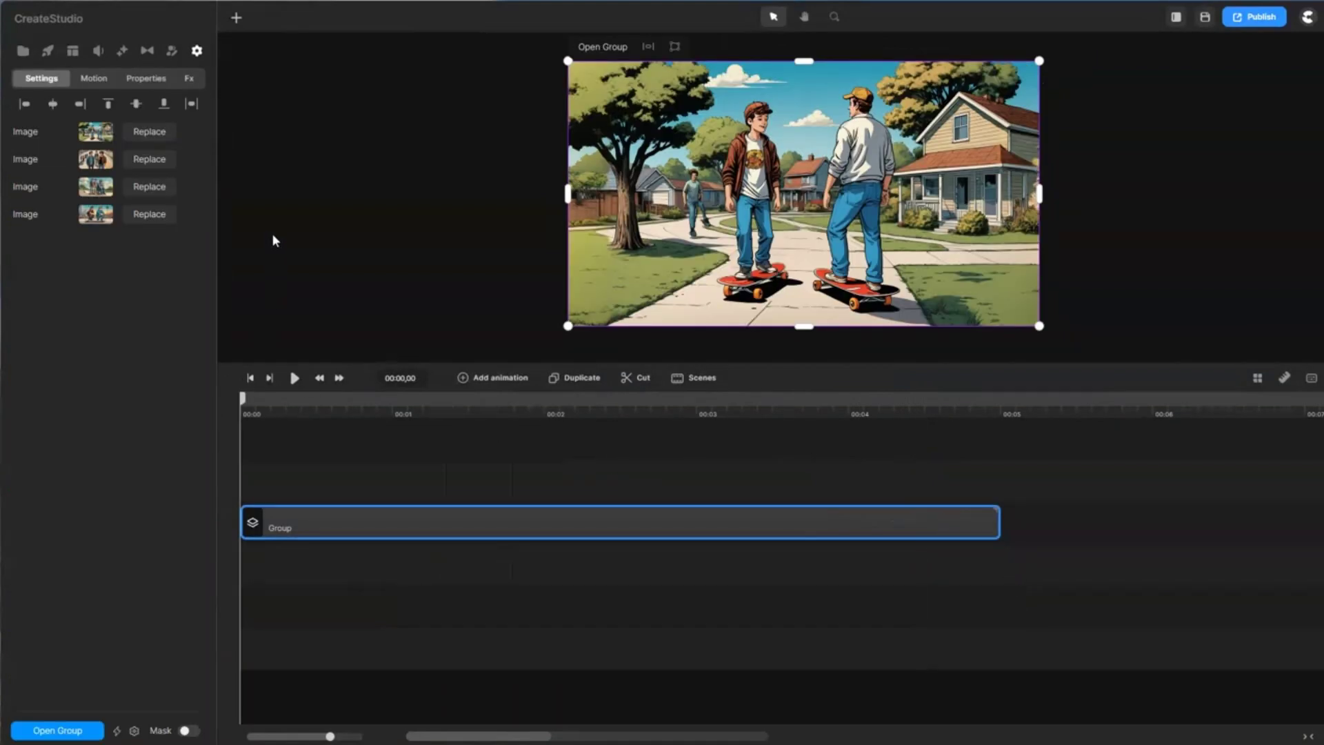
left_click(271, 233)
left_click(21, 59)
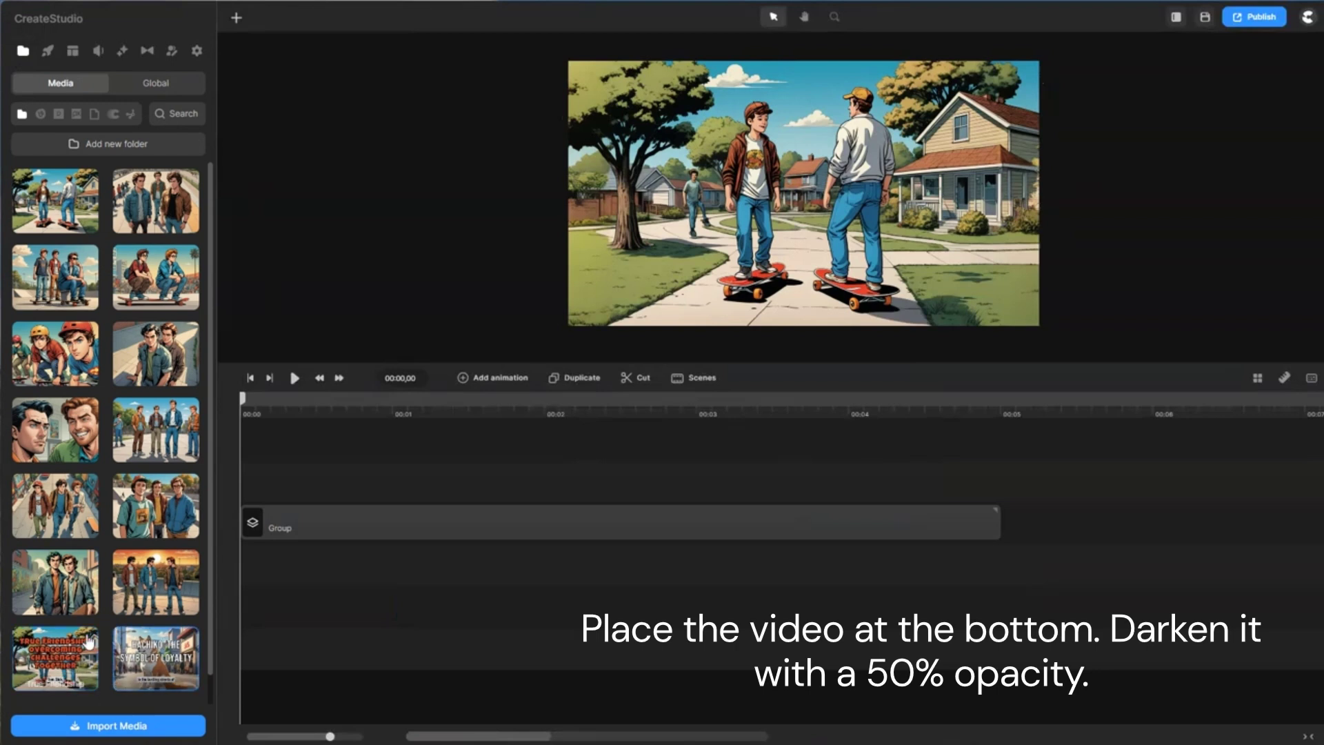
left_click_drag(69, 673, 270, 548)
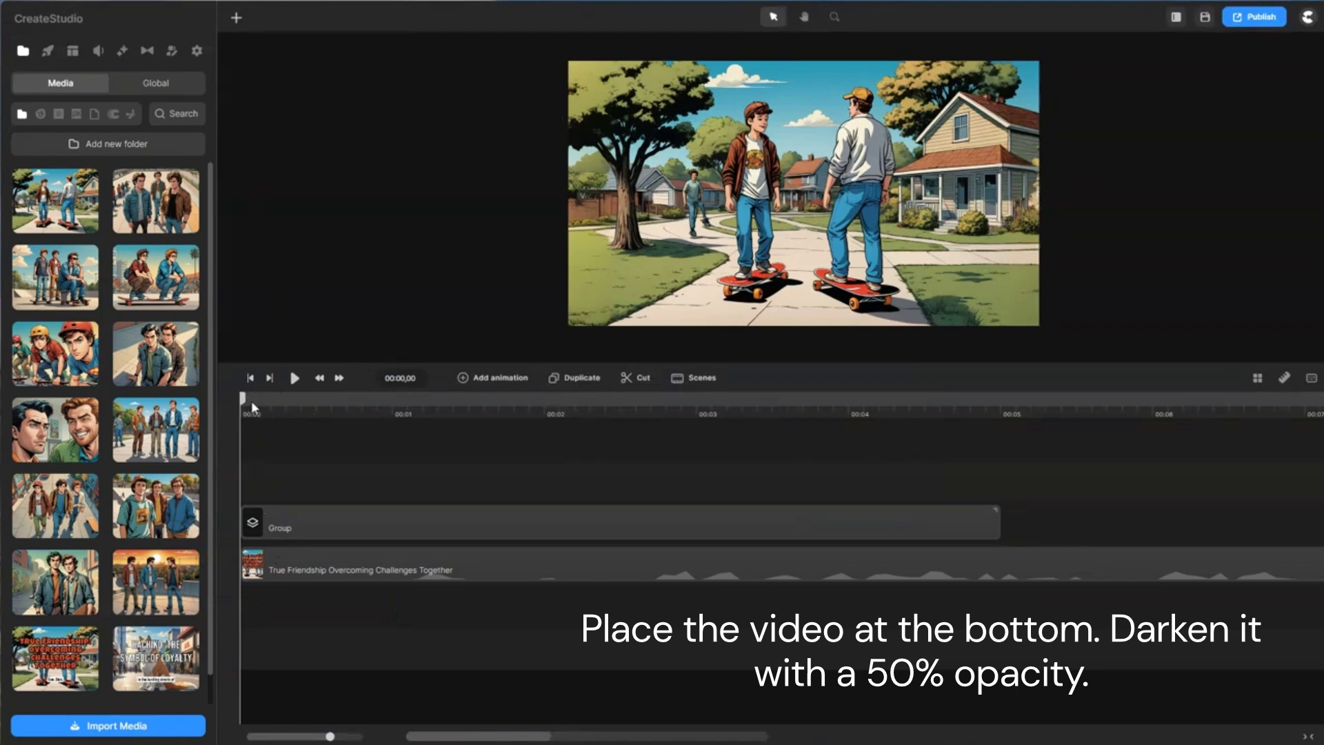
- Move the group so it starts at about 00:01, uncovering the opening of the background video
left_click_drag(361, 519, 411, 522)
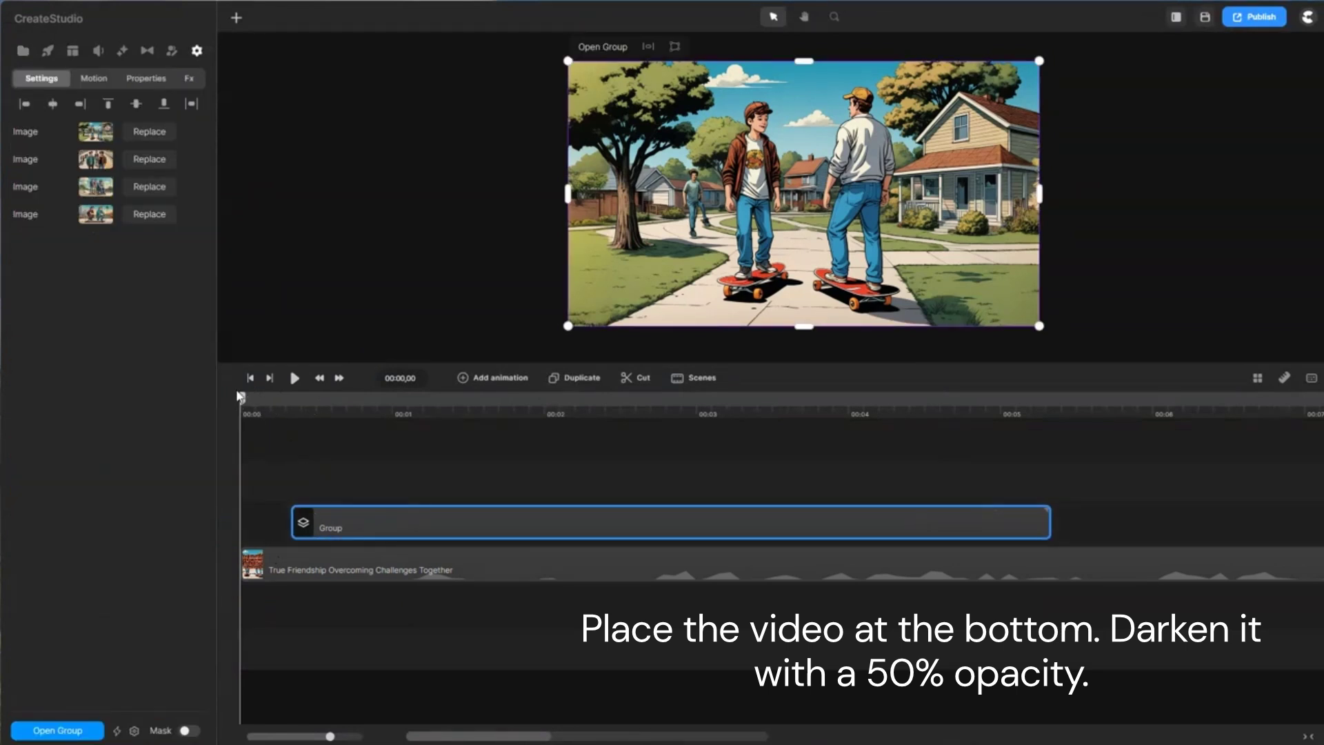
left_click_drag(243, 400, 267, 400)
left_click(300, 564)
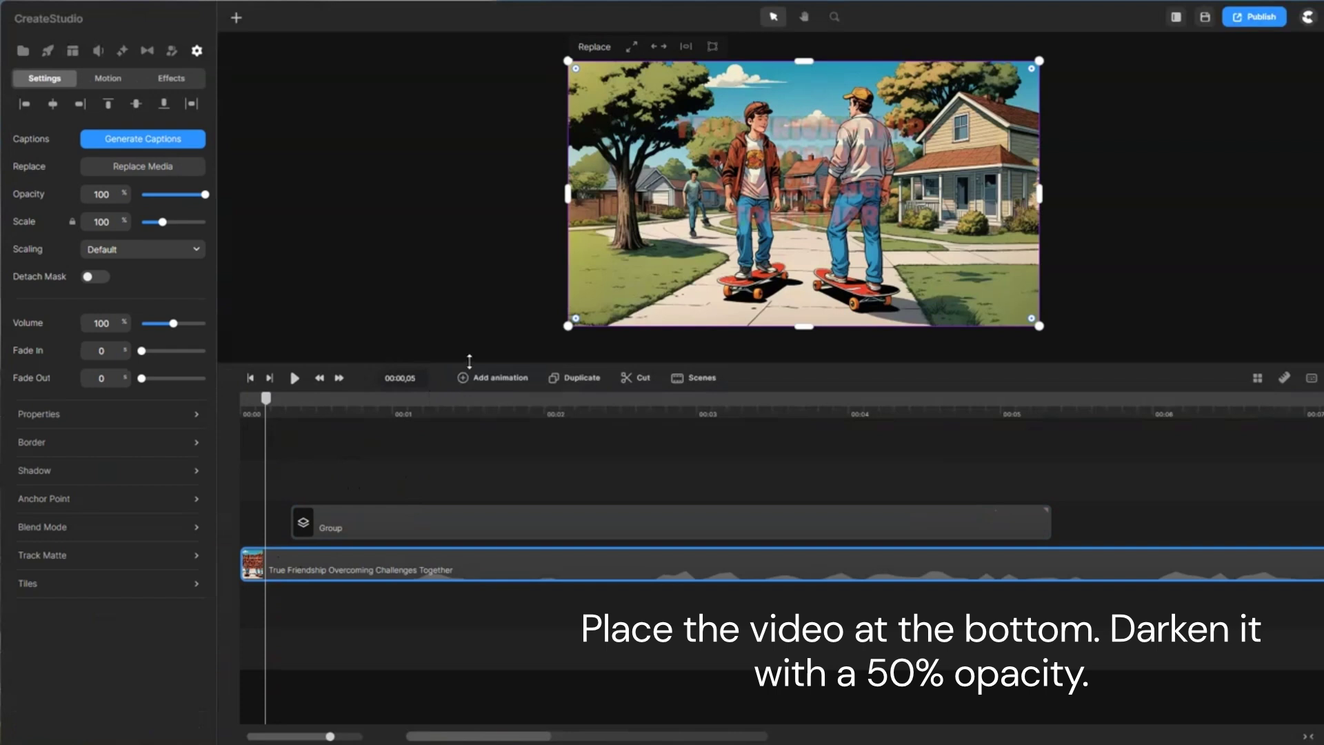
left_click_drag(469, 362, 469, 420)
left_click_drag(412, 576, 520, 576)
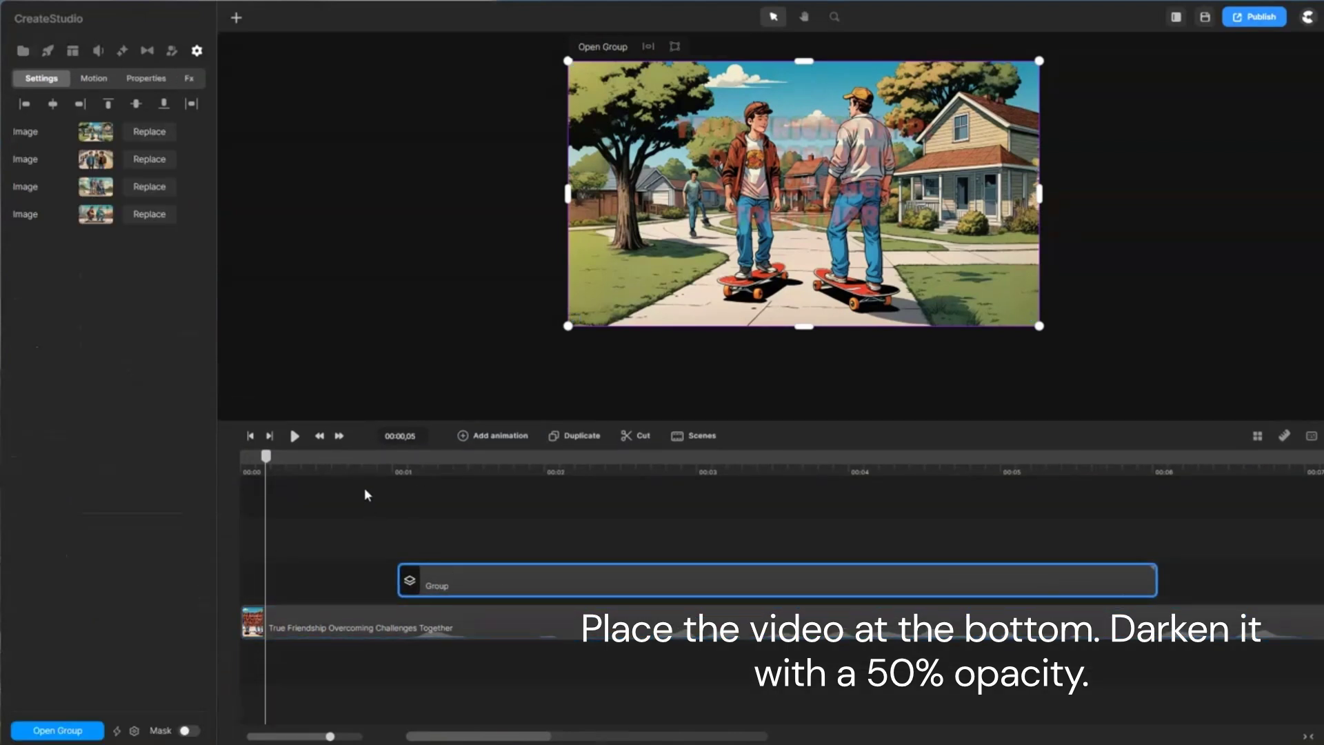
- Set the background video's opacity to 50%
left_click(355, 468)
left_click(372, 624)
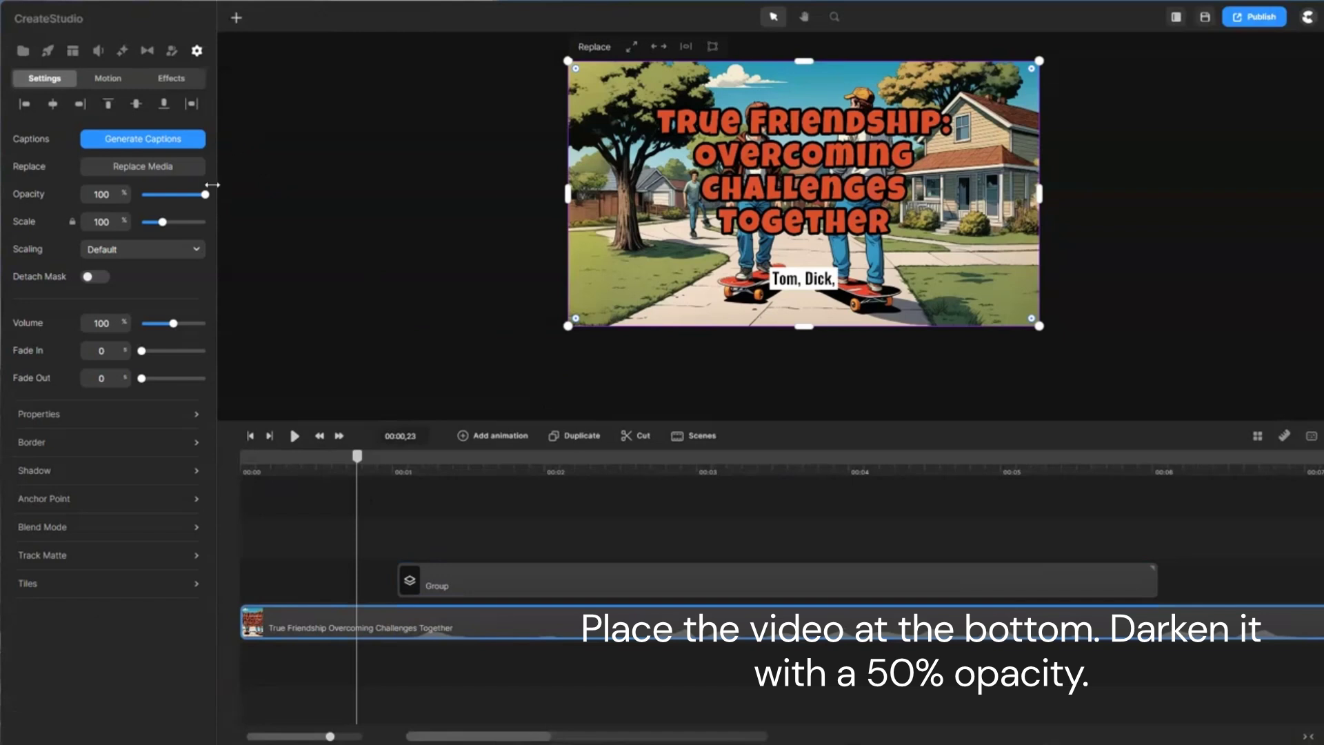
left_click_drag(205, 194, 171, 195)
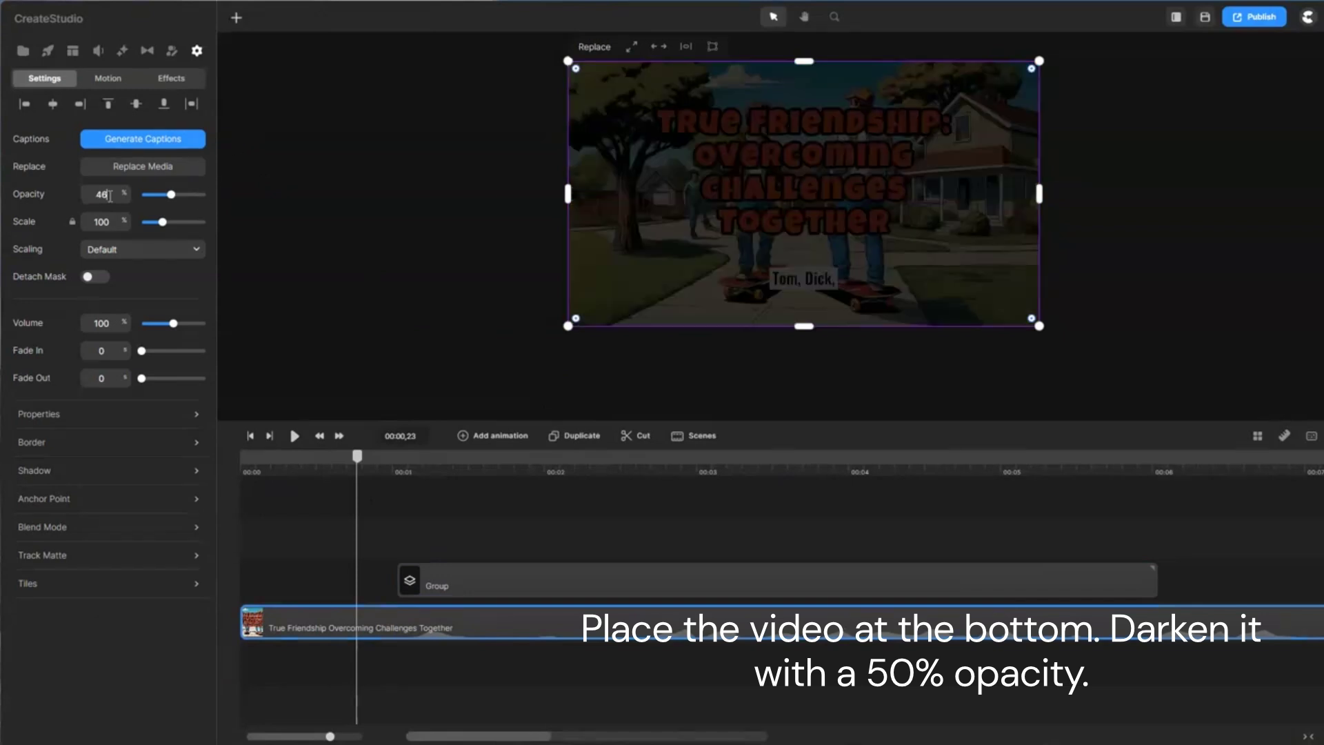
double_click(104, 195)
type("50")
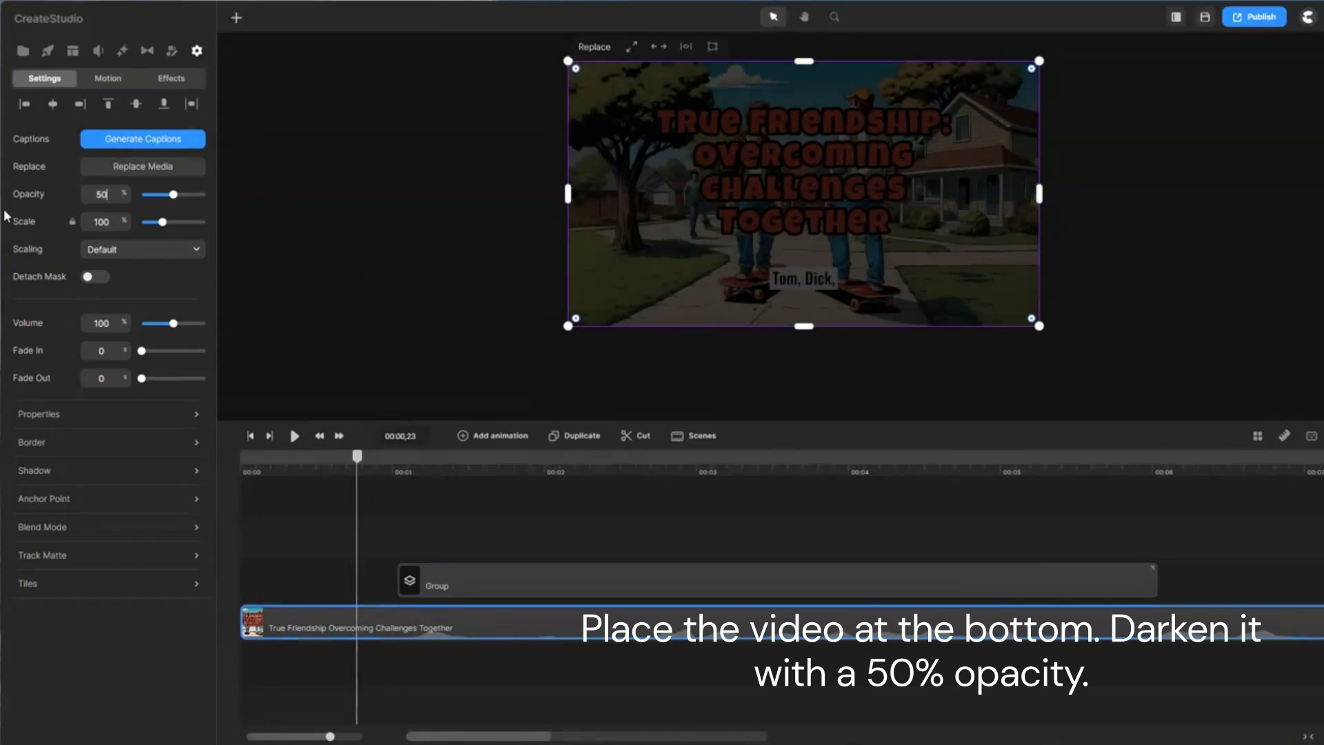
- Move the group back to the start of the timeline and preview the animation over the darkened video
left_click_drag(573, 586, 349, 581)
left_click(250, 436)
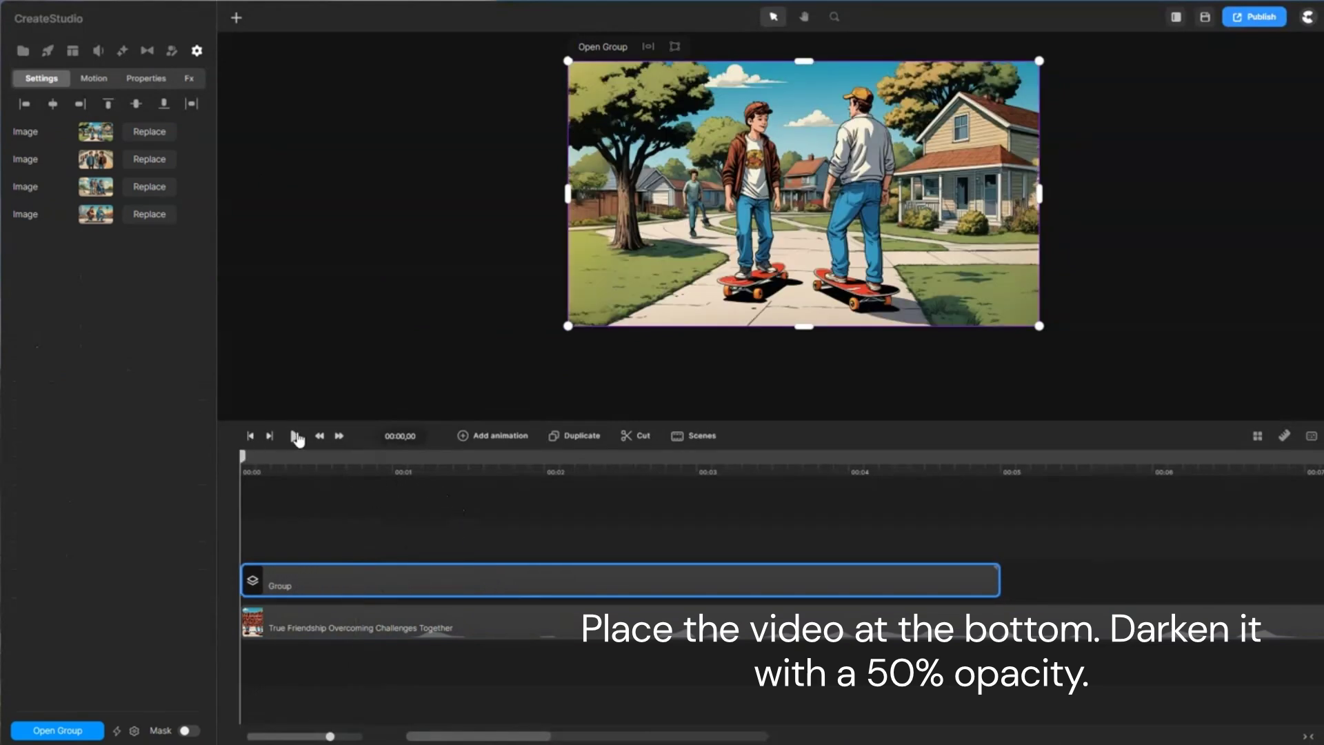
left_click(295, 436)
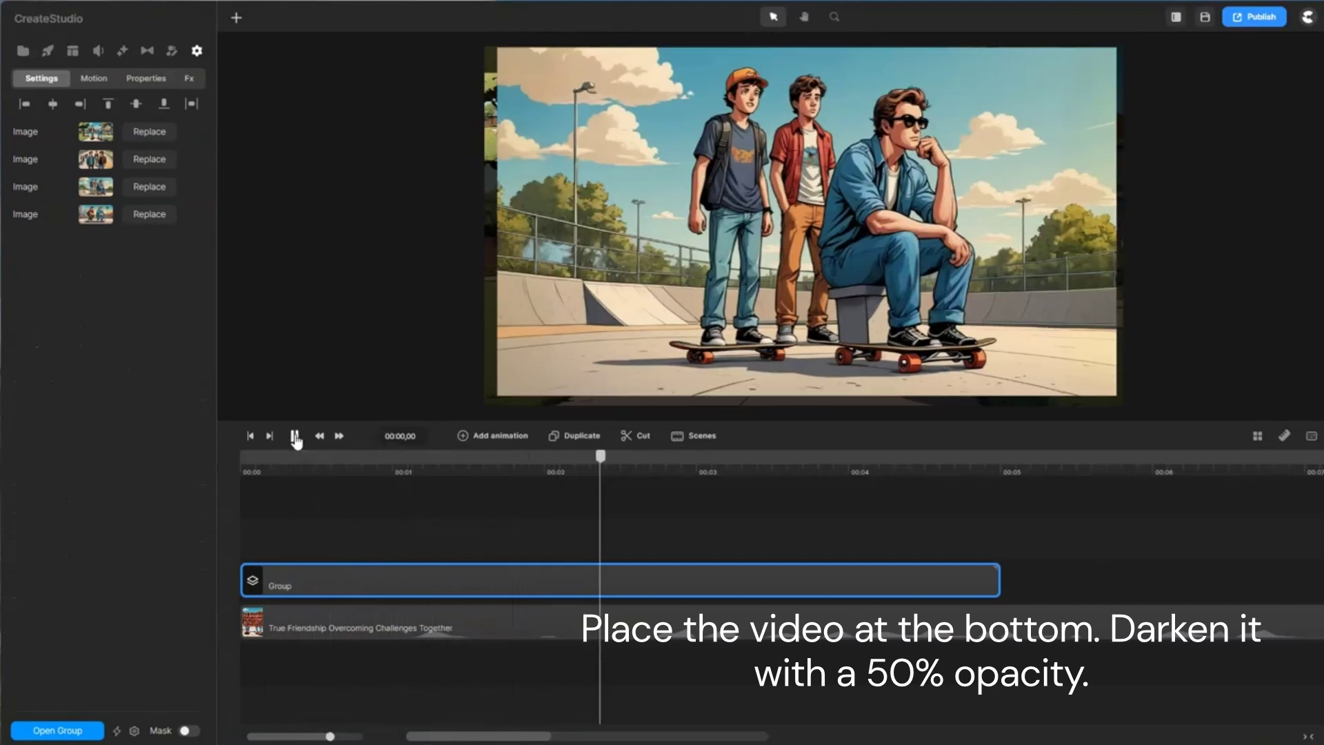
left_click(295, 436)
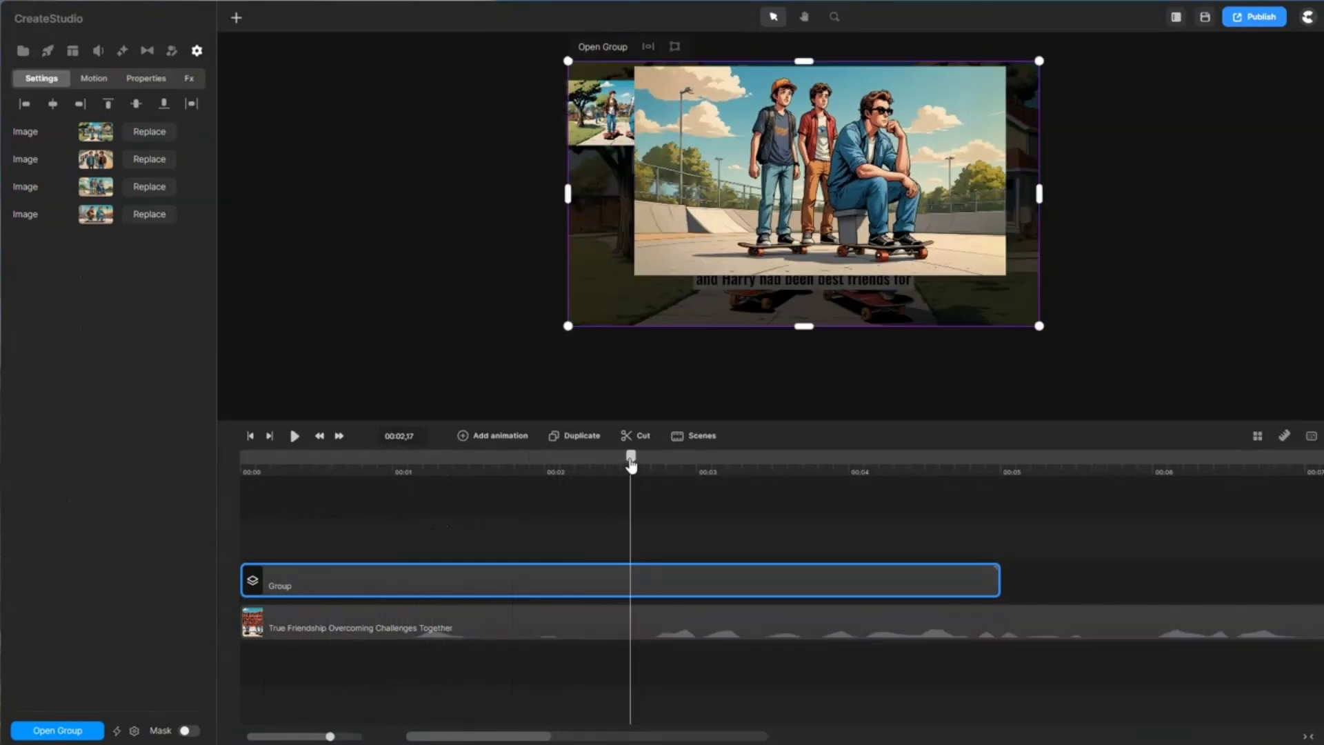
left_click_drag(631, 464, 334, 488)
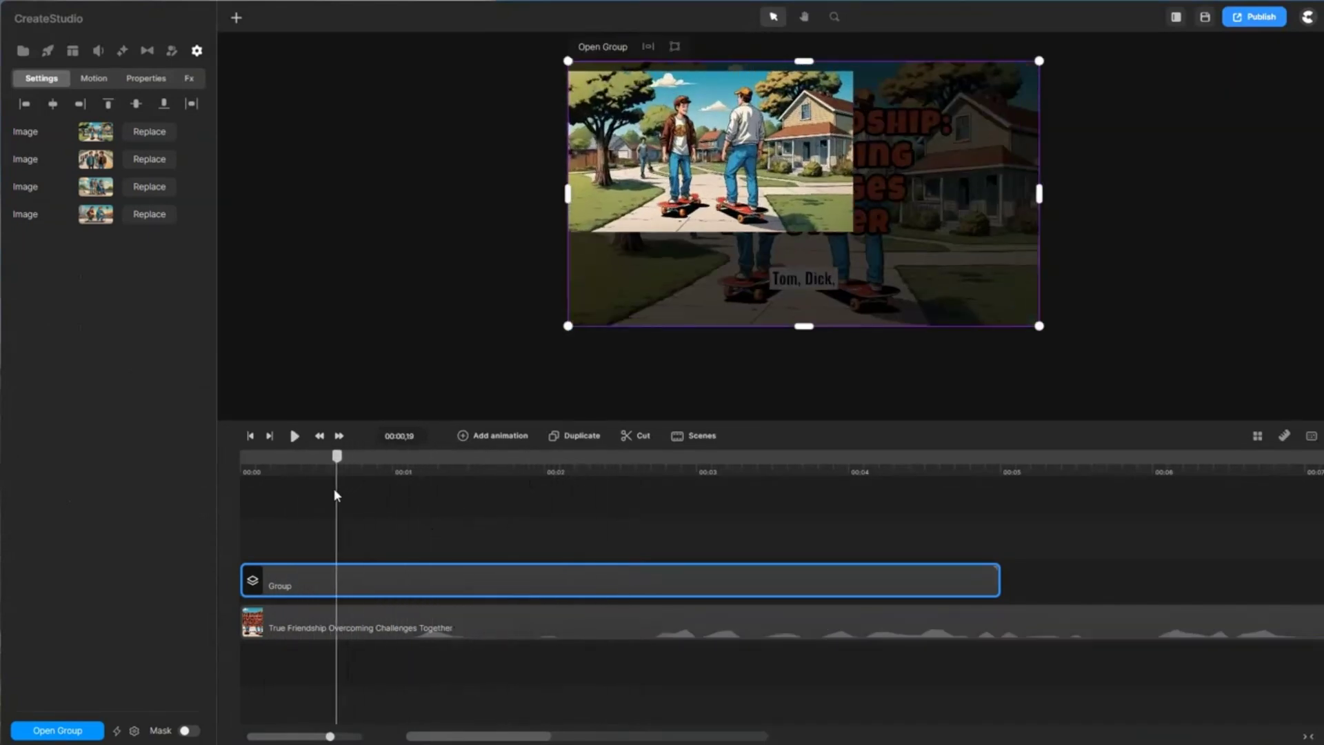
- Ungroup the scene clips and enlarge the timeline area to show all tracks
right_click(453, 589)
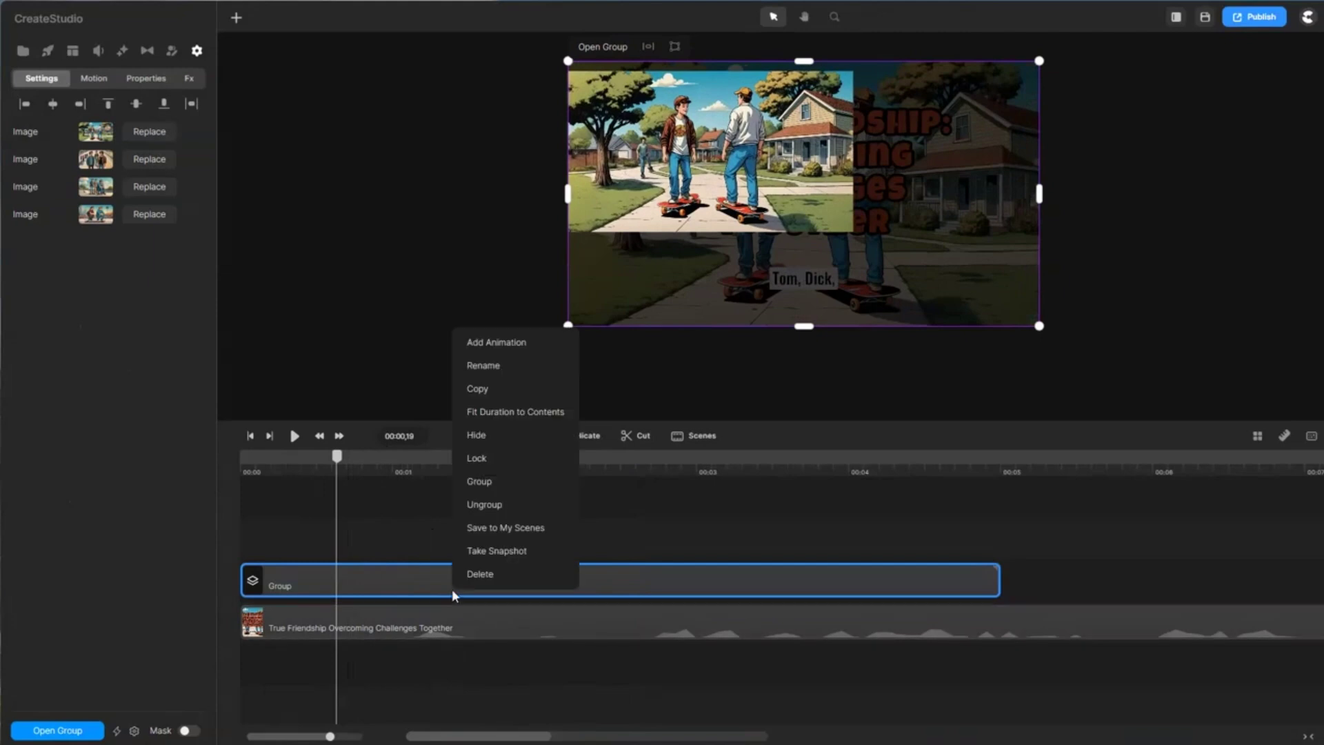
left_click(471, 508)
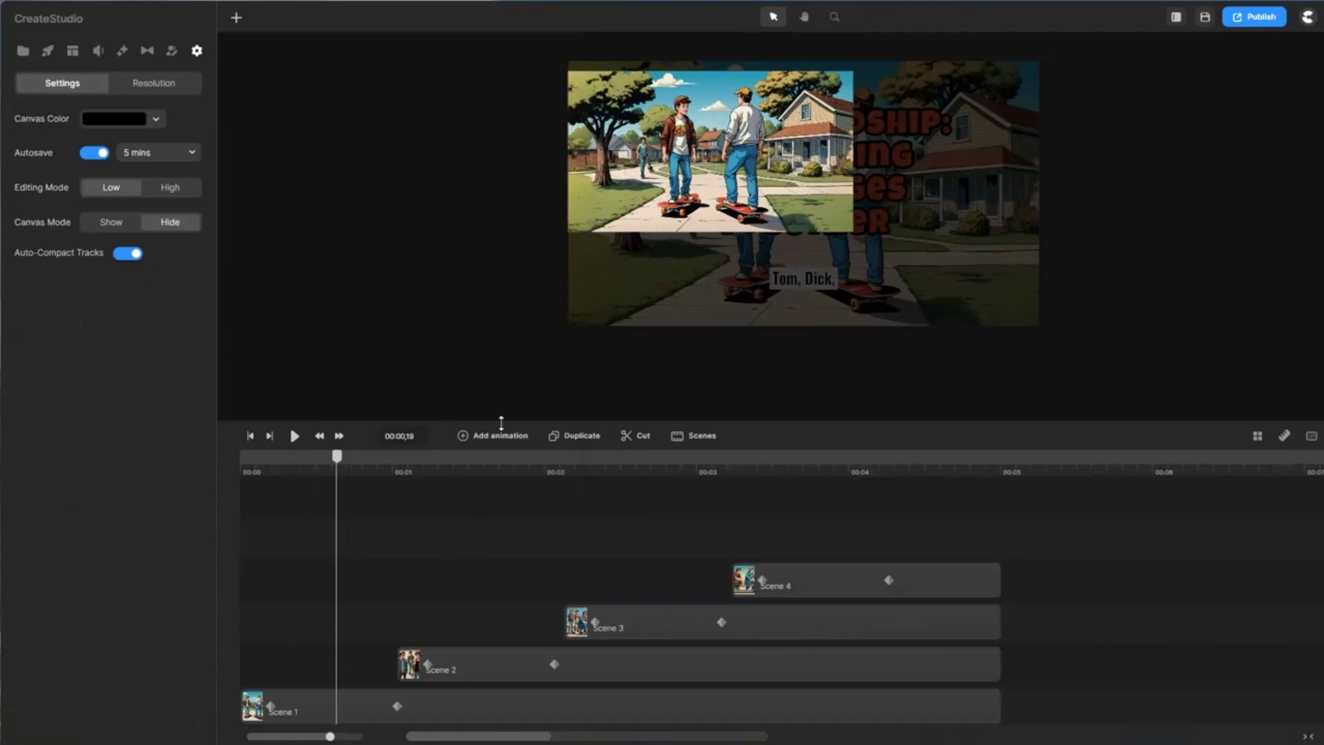
left_click_drag(501, 422, 507, 344)
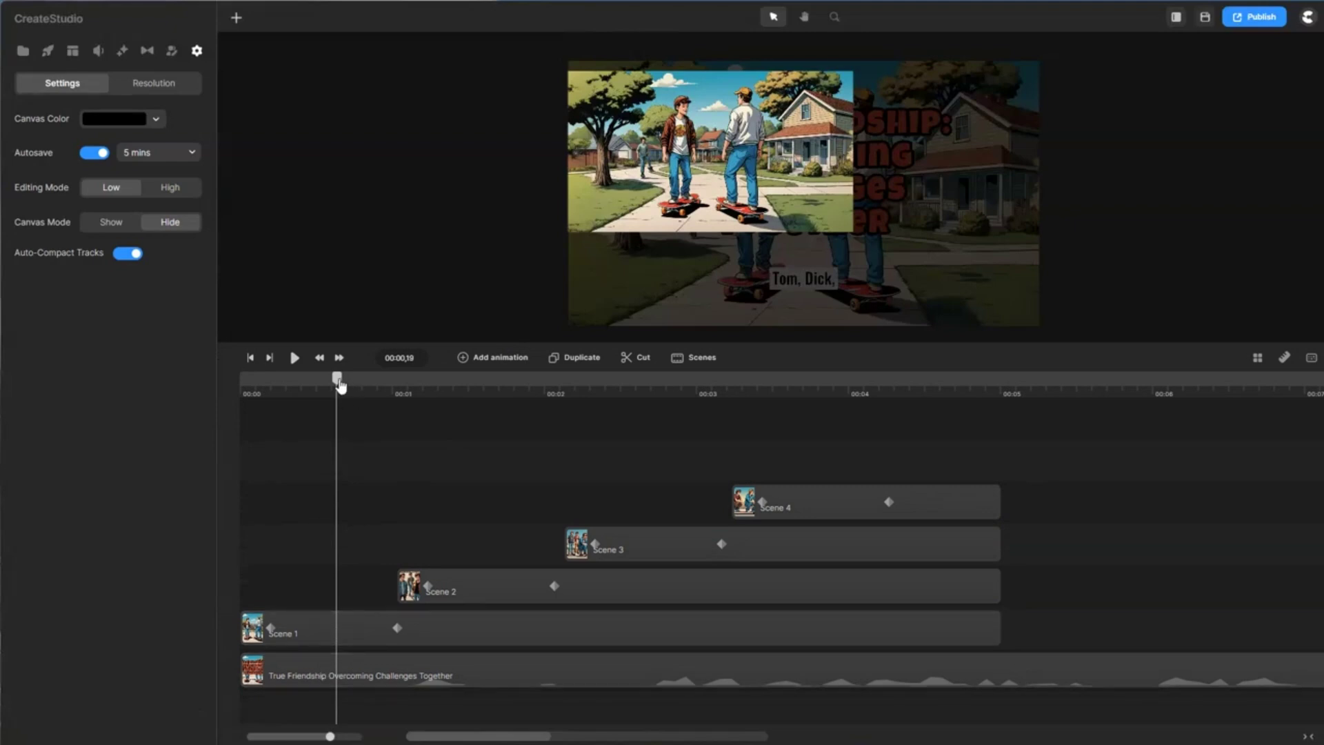
- Shift Scenes 2, 3 and 4 together along the timeline so Scene 2 starts at about 3.8 seconds
left_click_drag(338, 379, 375, 398)
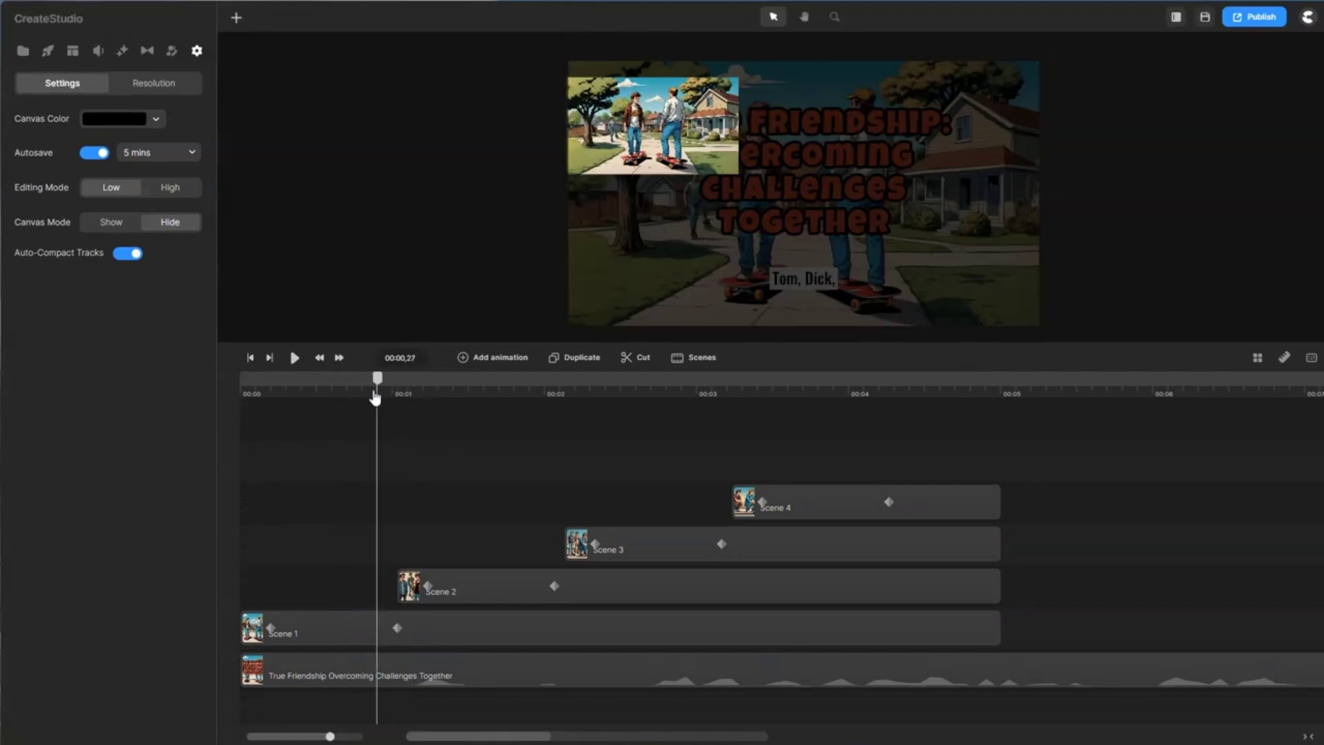
left_click_drag(1040, 505, 1238, 593)
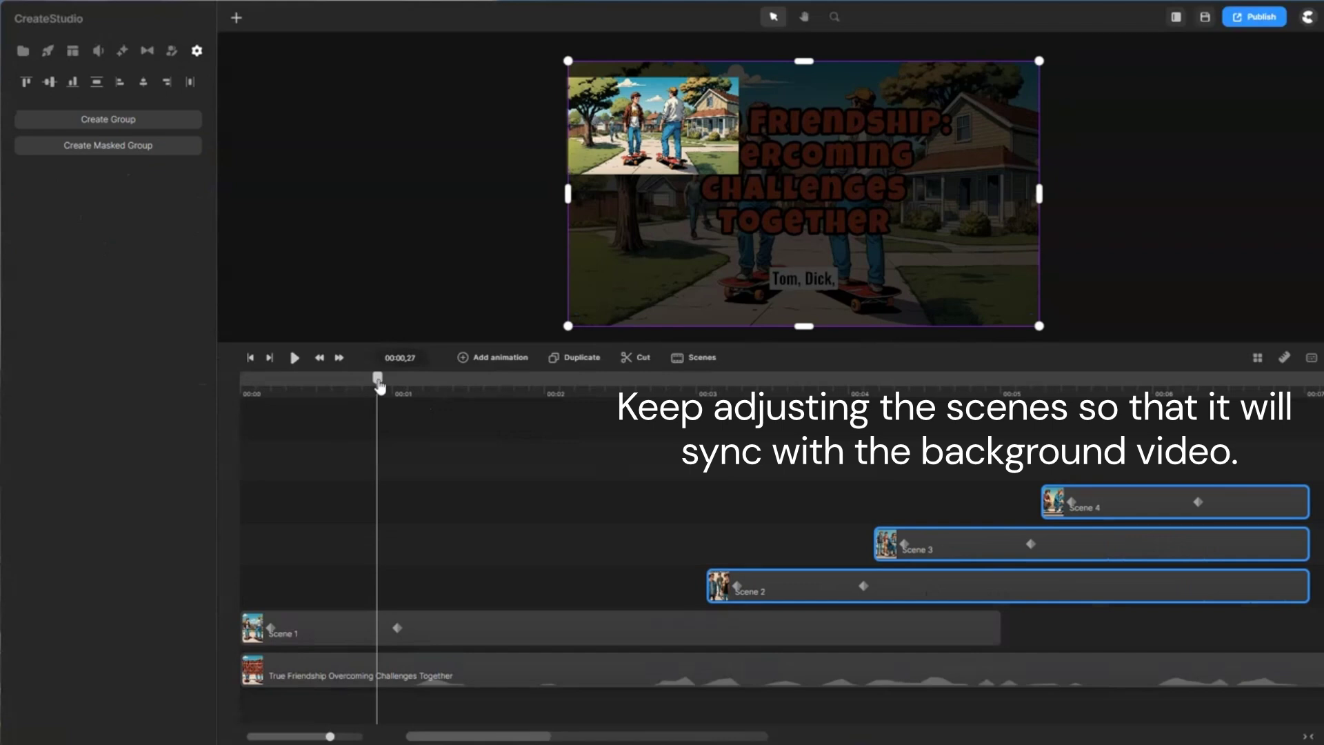
left_click_drag(379, 386, 662, 413)
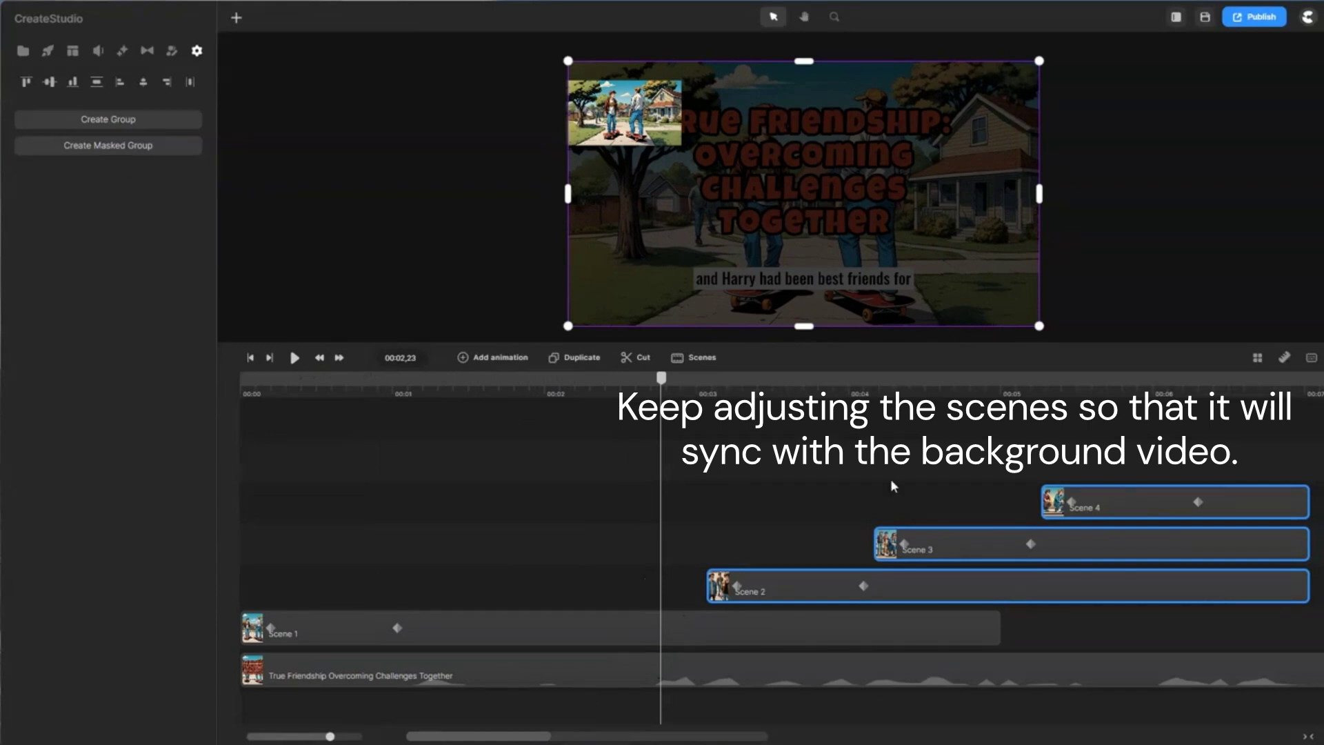
left_click(1290, 503)
left_click(1268, 578, "shift")
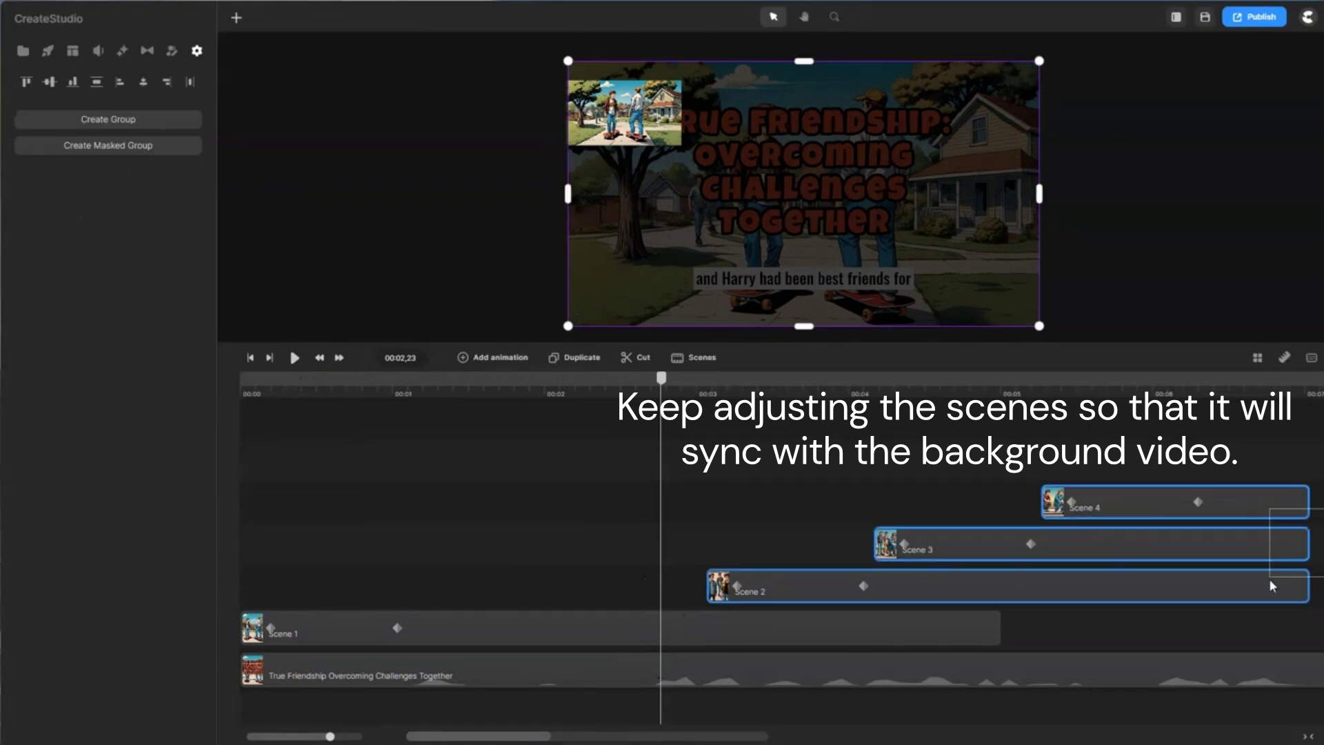
left_click_drag(1073, 591, 1166, 593)
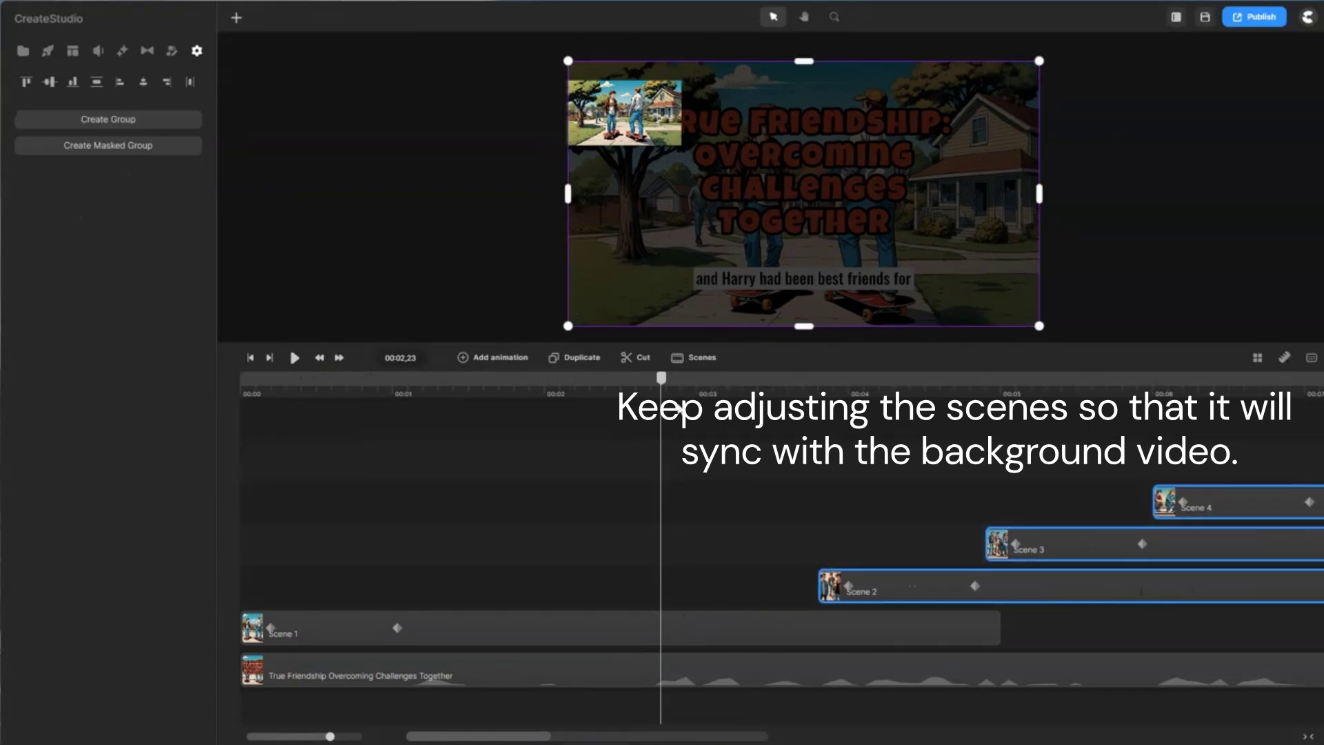
- Play to the background video's second scene and move Scenes 2, 3 and 4 together so Scene 2 starts at 00:11,18
left_click(295, 358)
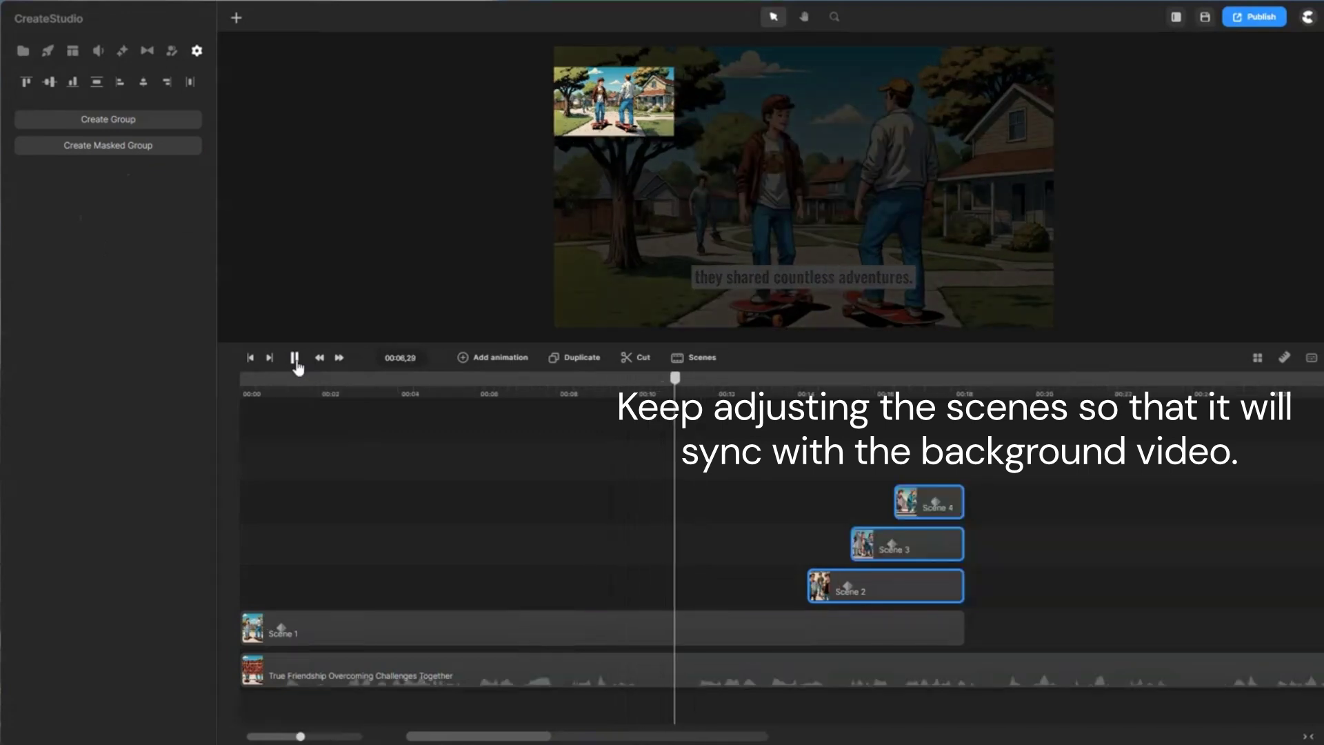
left_click(295, 358)
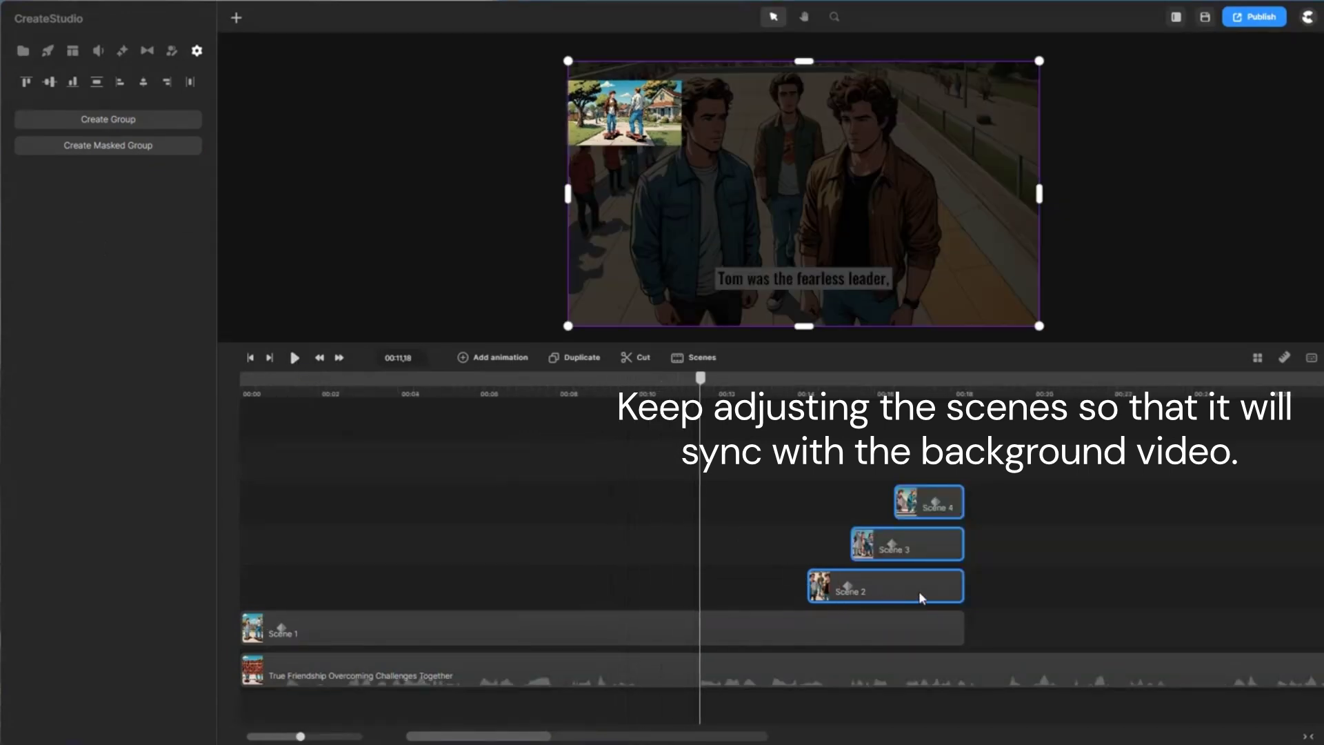
left_click_drag(920, 597, 811, 596)
- Move Scenes 3 and 4 together so Scene 3 starts at about 00:21, and extend Scene 2 to end with them
left_click(877, 510)
left_click(844, 504)
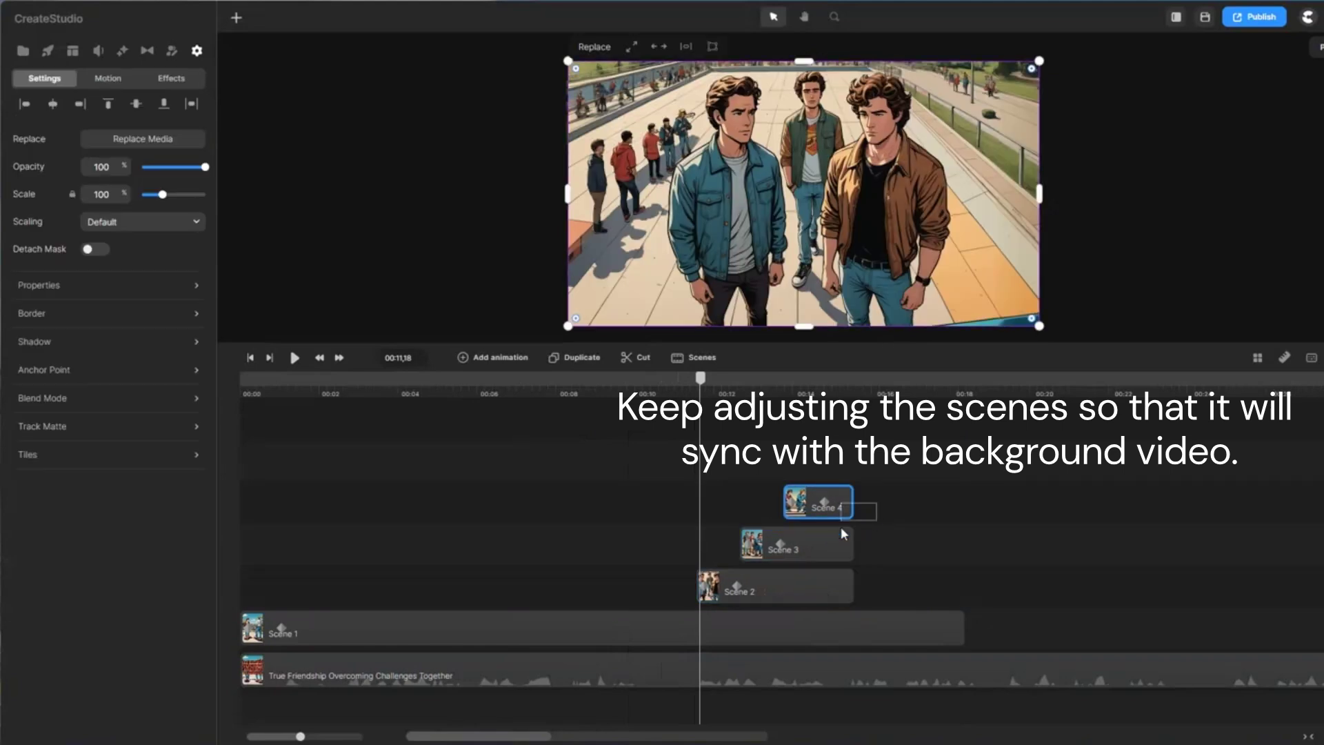
left_click(849, 550, "shift")
left_click_drag(853, 552, 1187, 559)
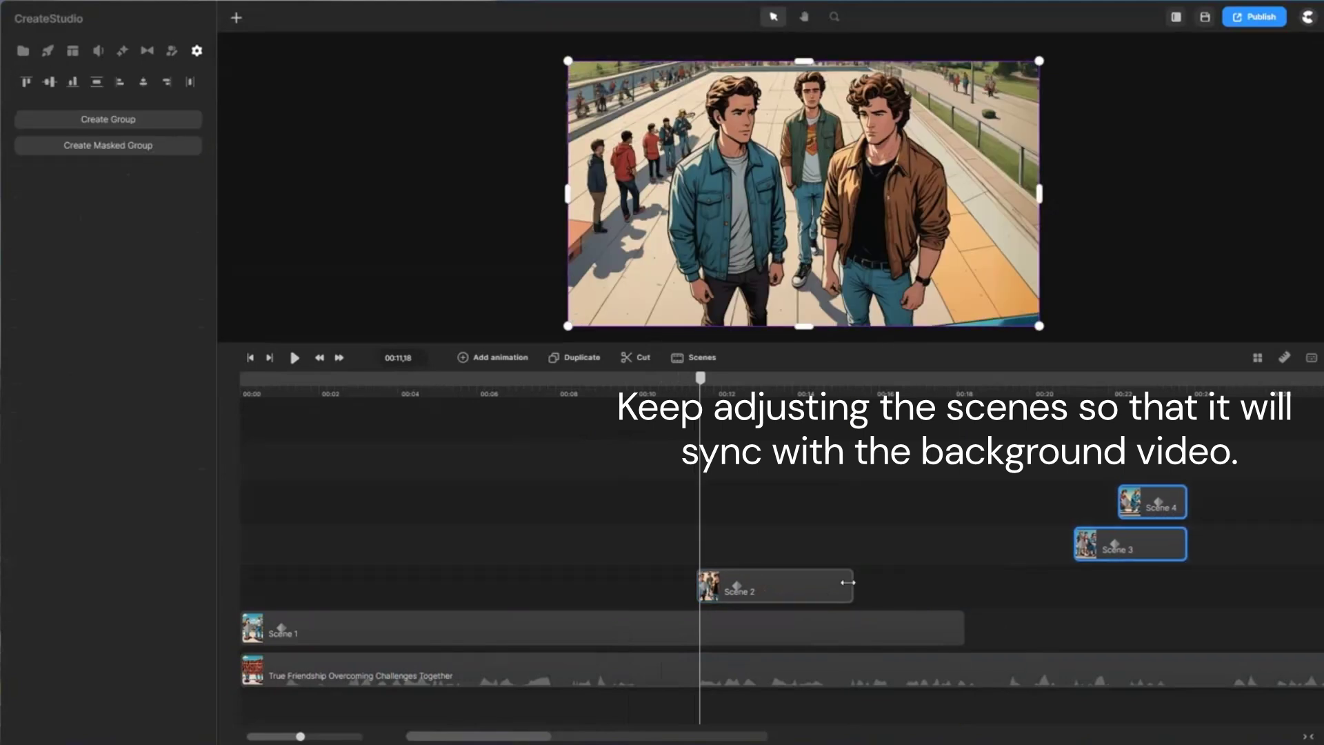
left_click_drag(853, 586, 1131, 622)
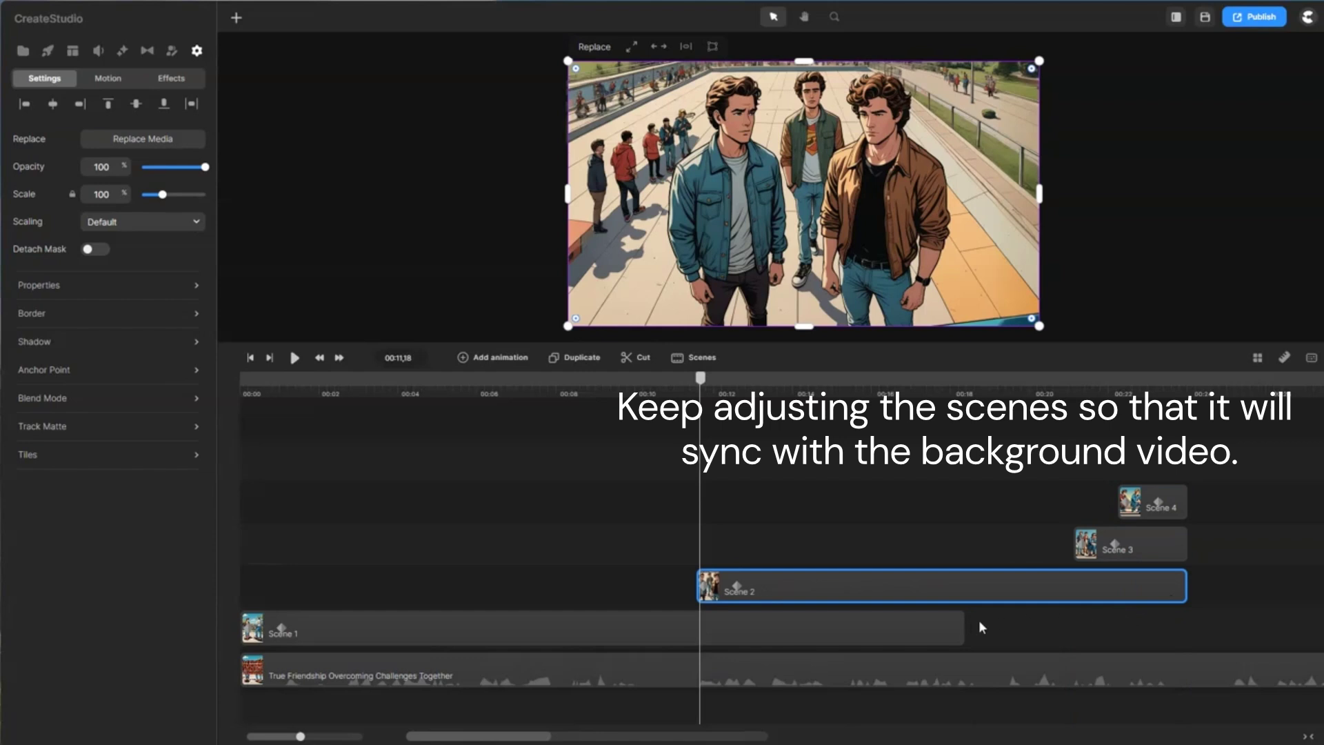
- Extend Scenes 1 and 2 to end together at about 00:28, and play the background video from 00:11,18 to about 00:19
left_click_drag(964, 628, 1320, 586)
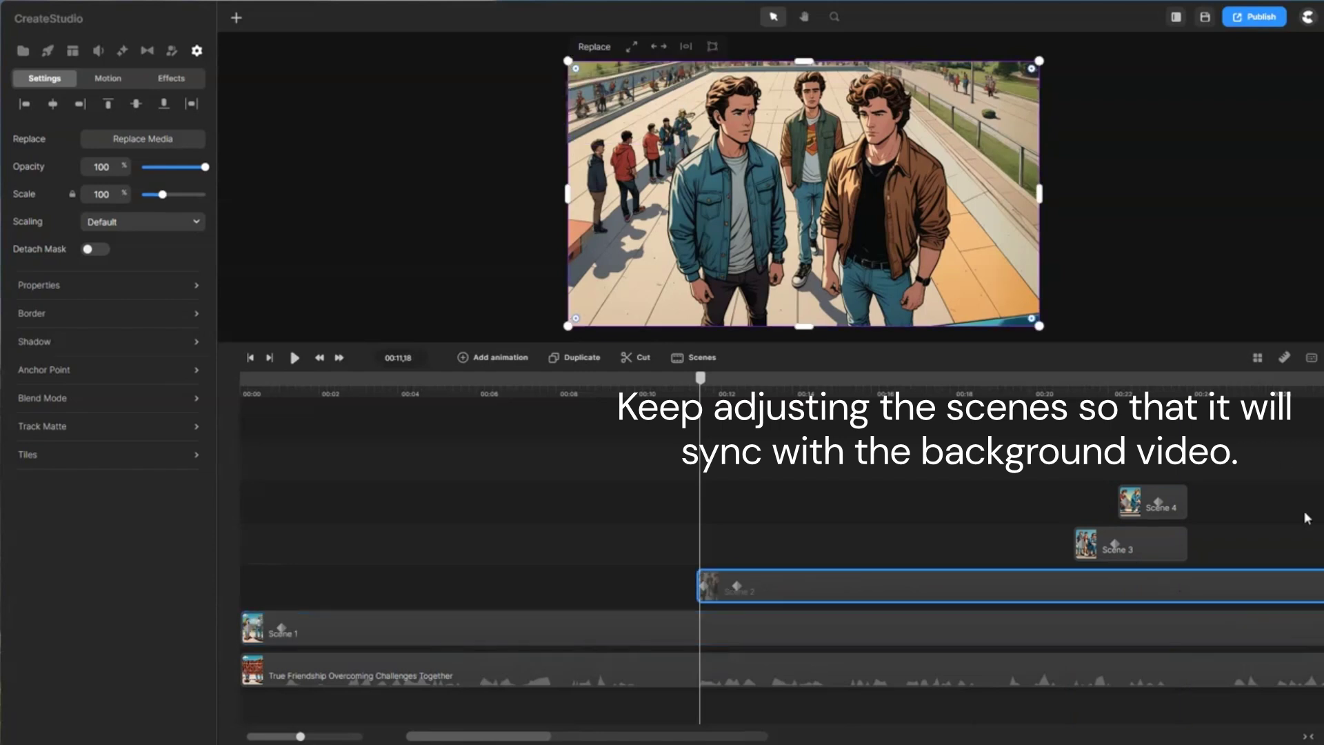
scroll(1234, 401, "down", 3)
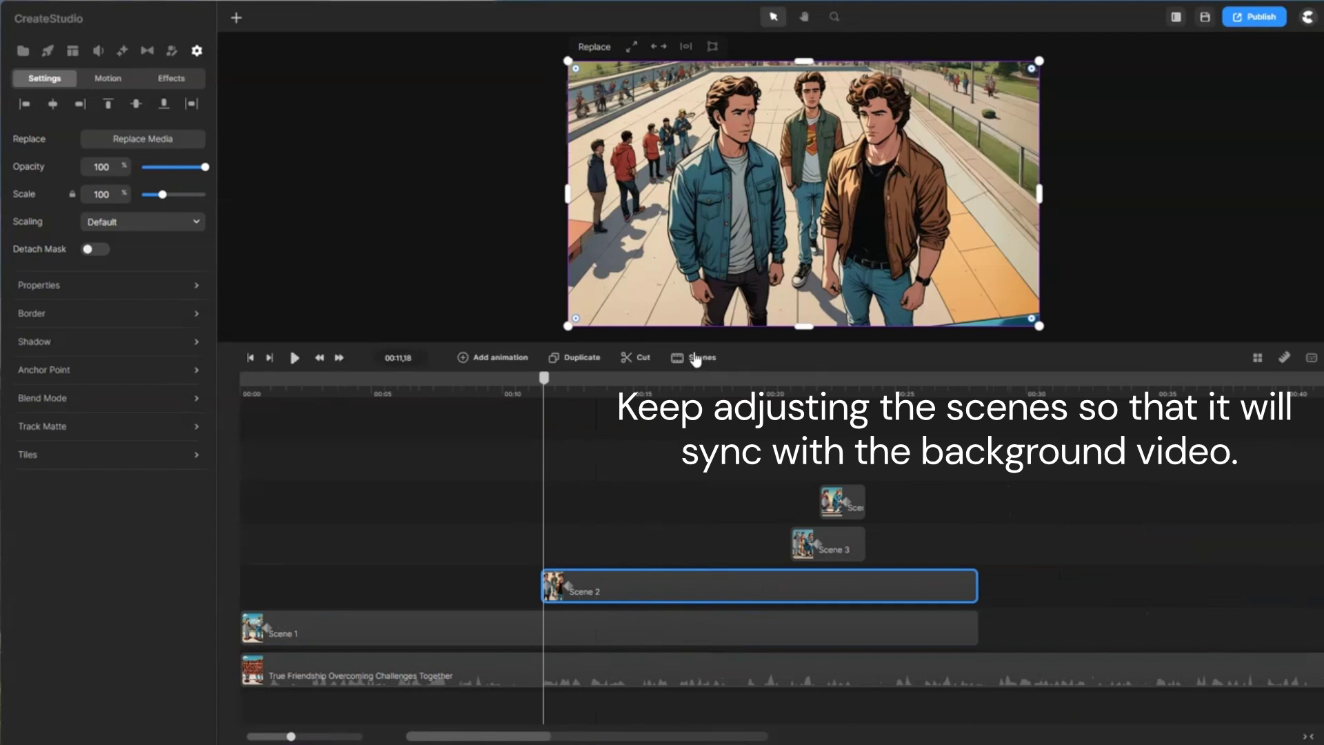
left_click(293, 357)
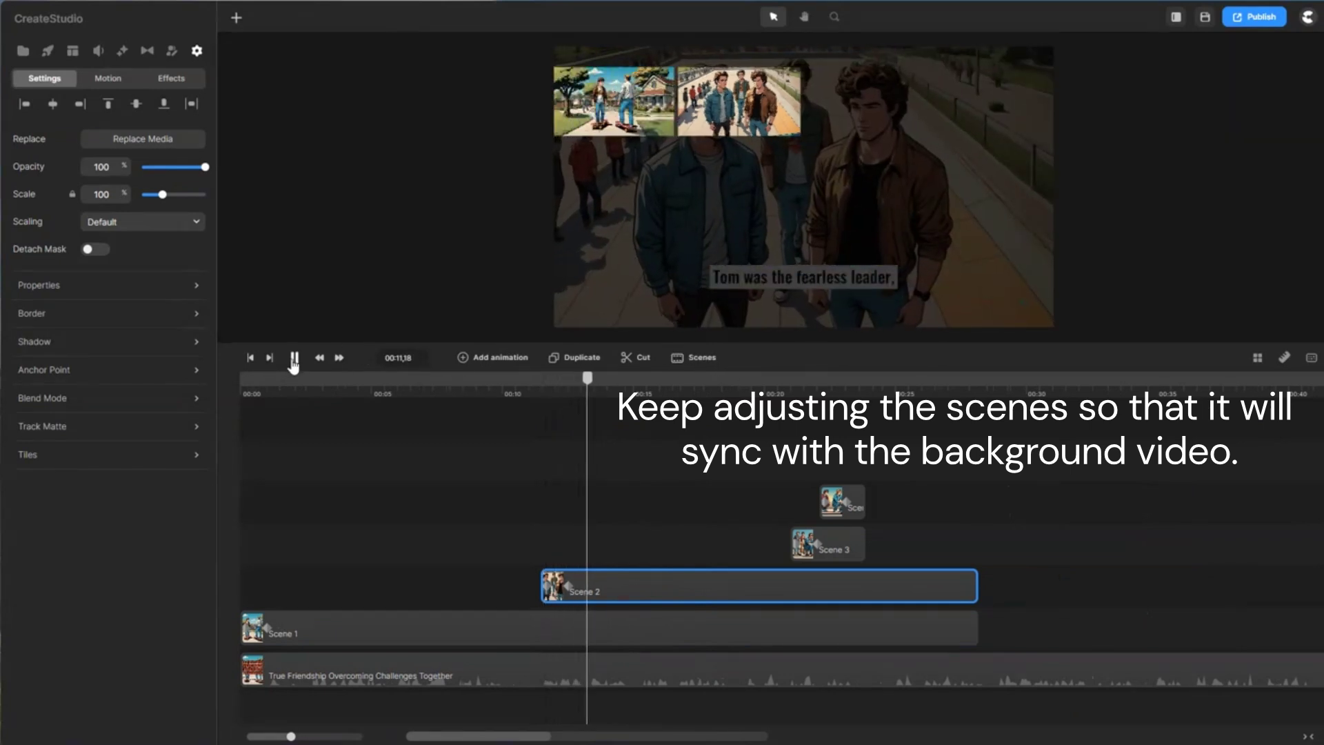
left_click(295, 358)
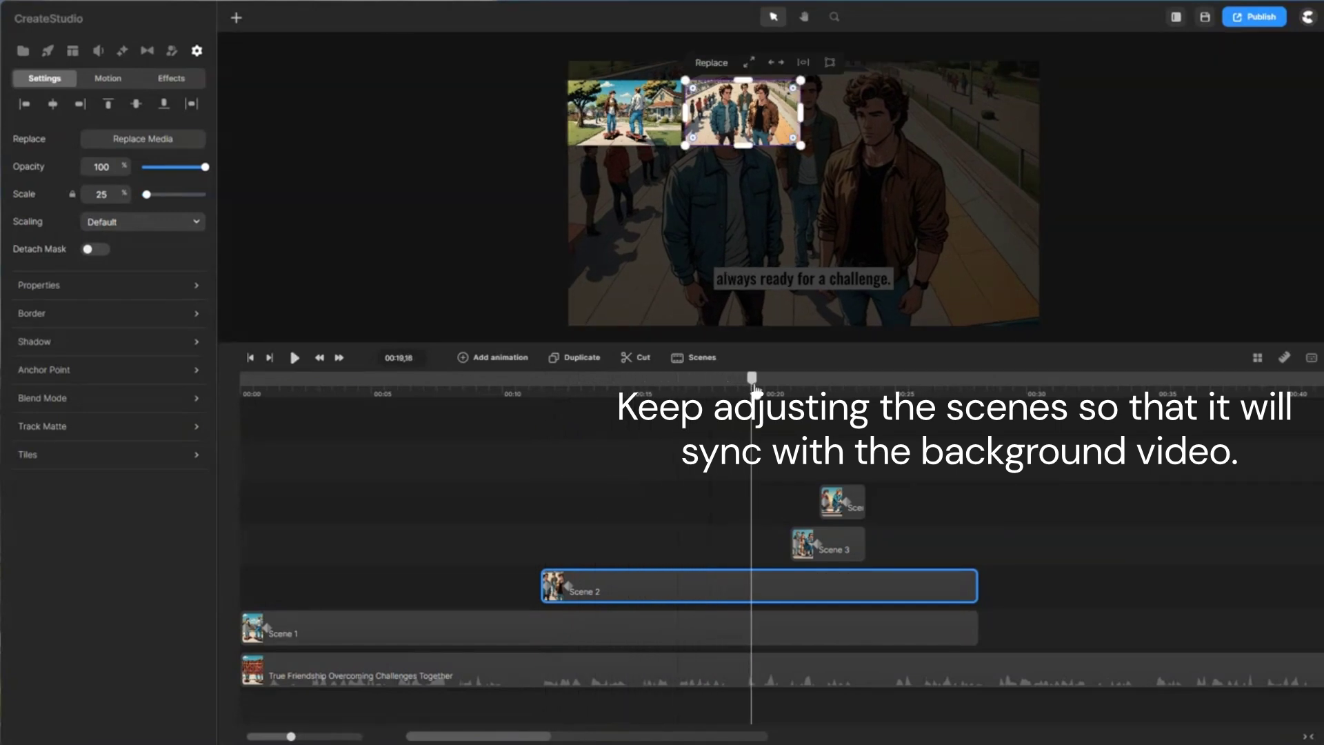
- Scrub through the grouped scene images up to 00:44,02 to check their sync with the background video
left_click_drag(777, 390, 884, 399)
left_click_drag(307, 395, 592, 430)
left_click_drag(716, 448, 963, 486)
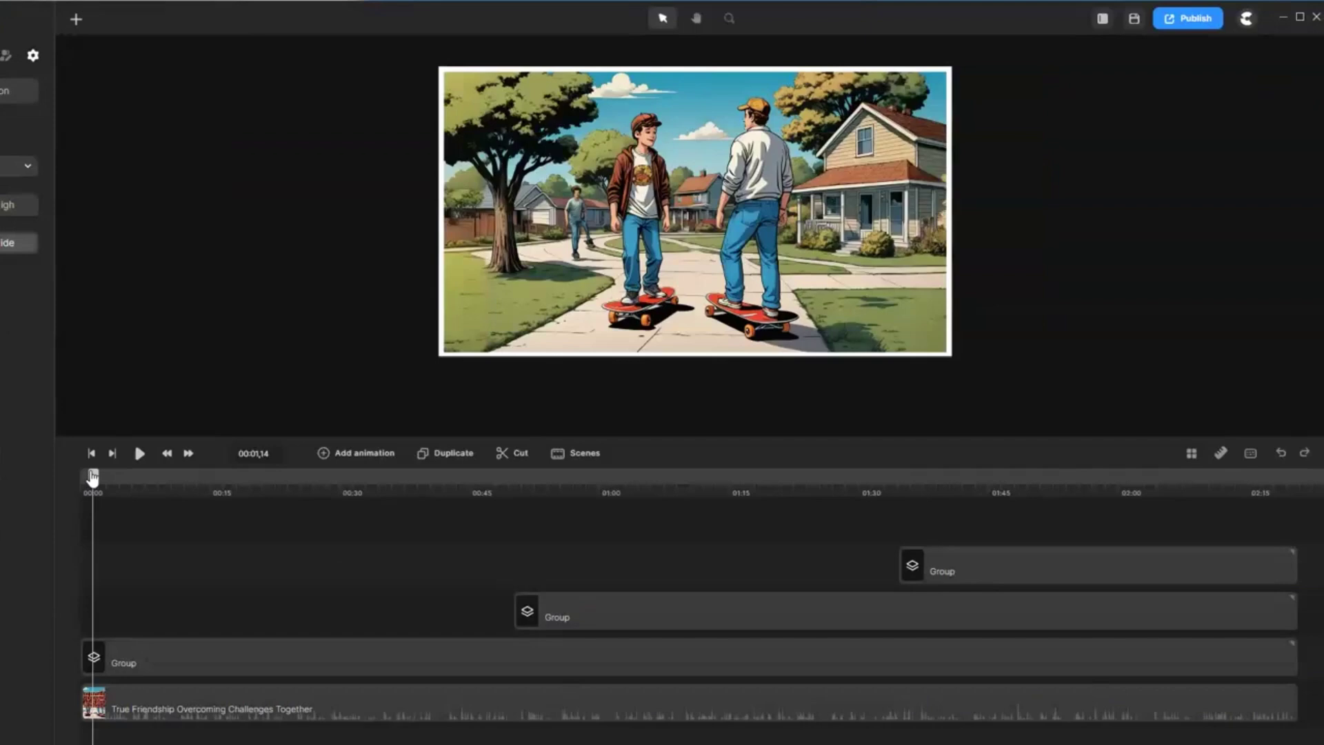
left_click_drag(92, 476, 458, 620)
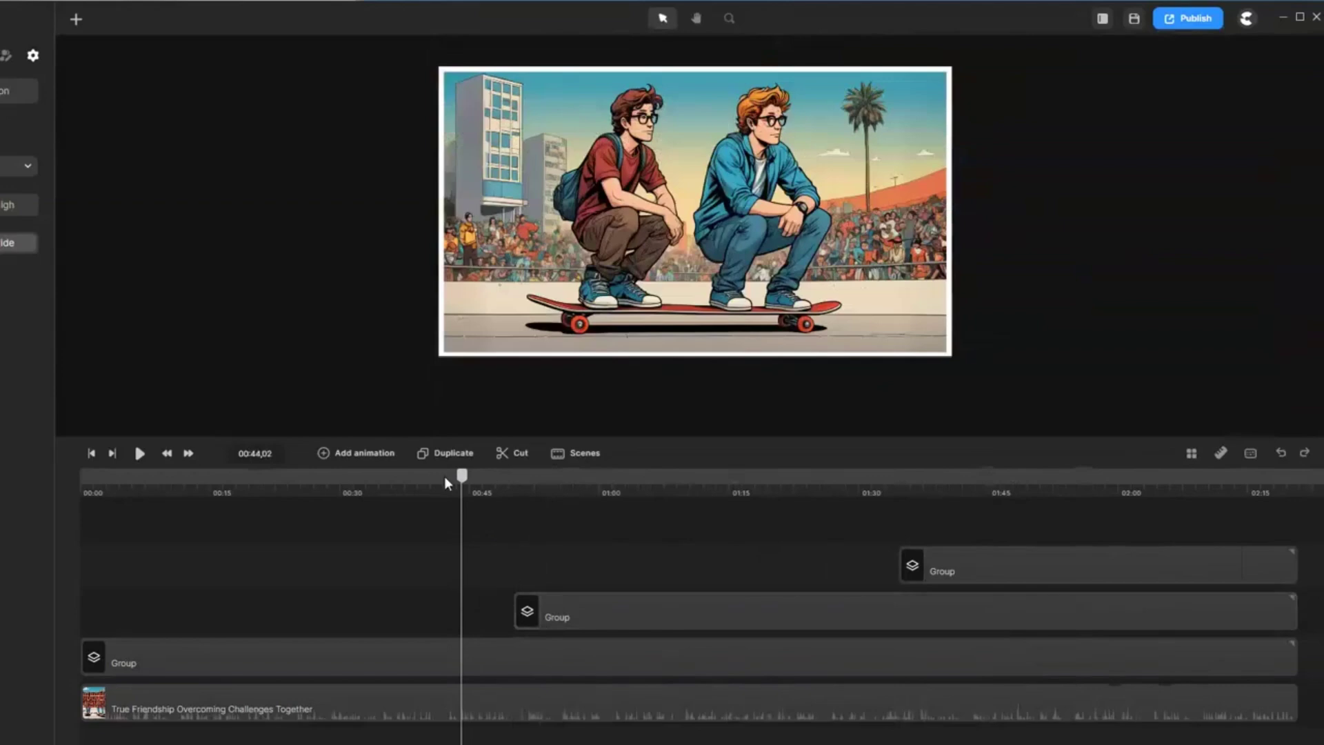